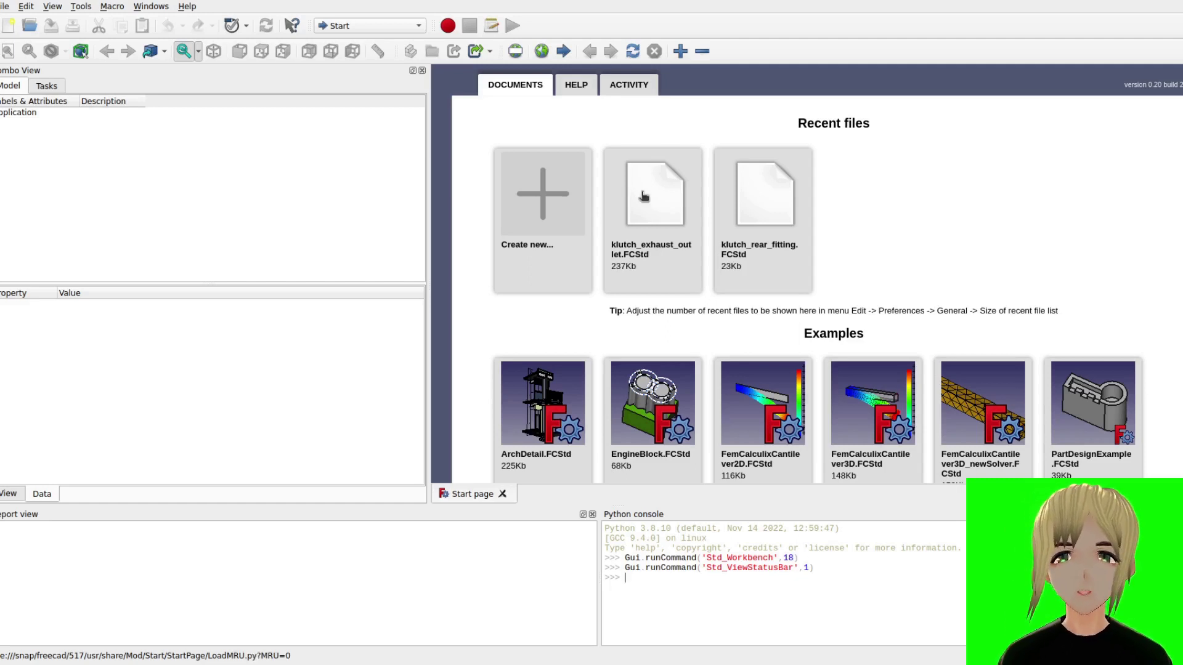
{"action": "left_click", "coordinate": [670, 195]}
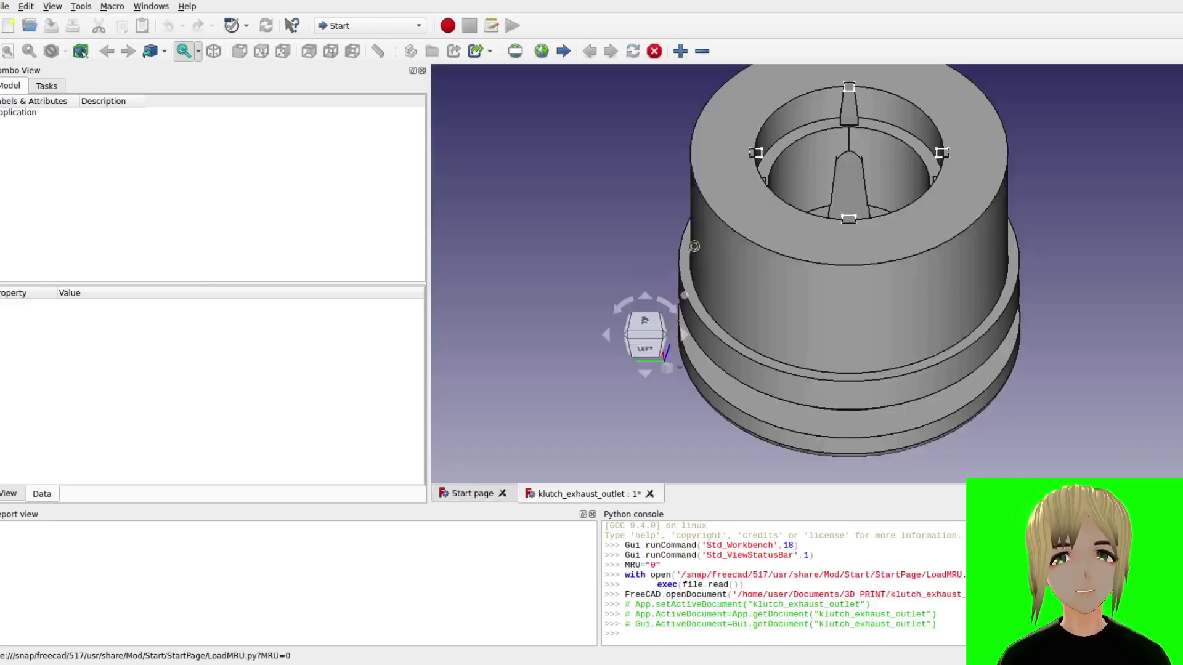
{"action": "scroll", "coordinate": [585, 285], "scroll_direction": "down", "scroll_amount": 2}
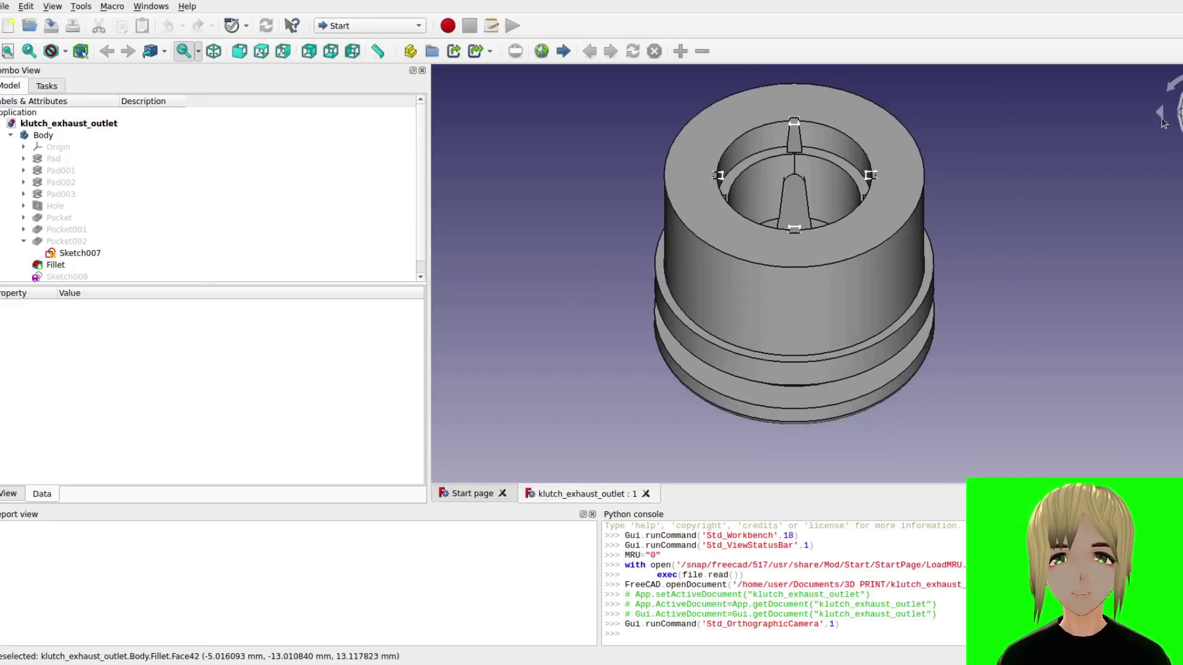
{"action": "key", "text": "5"}
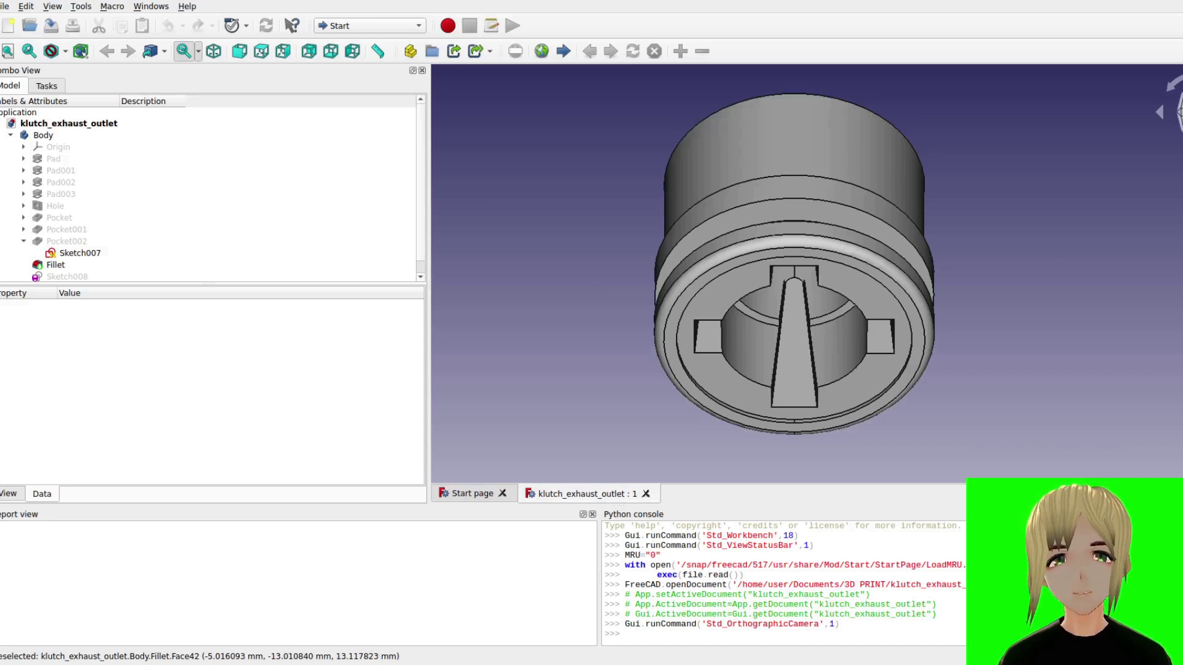
{"action": "key", "text": "0"}
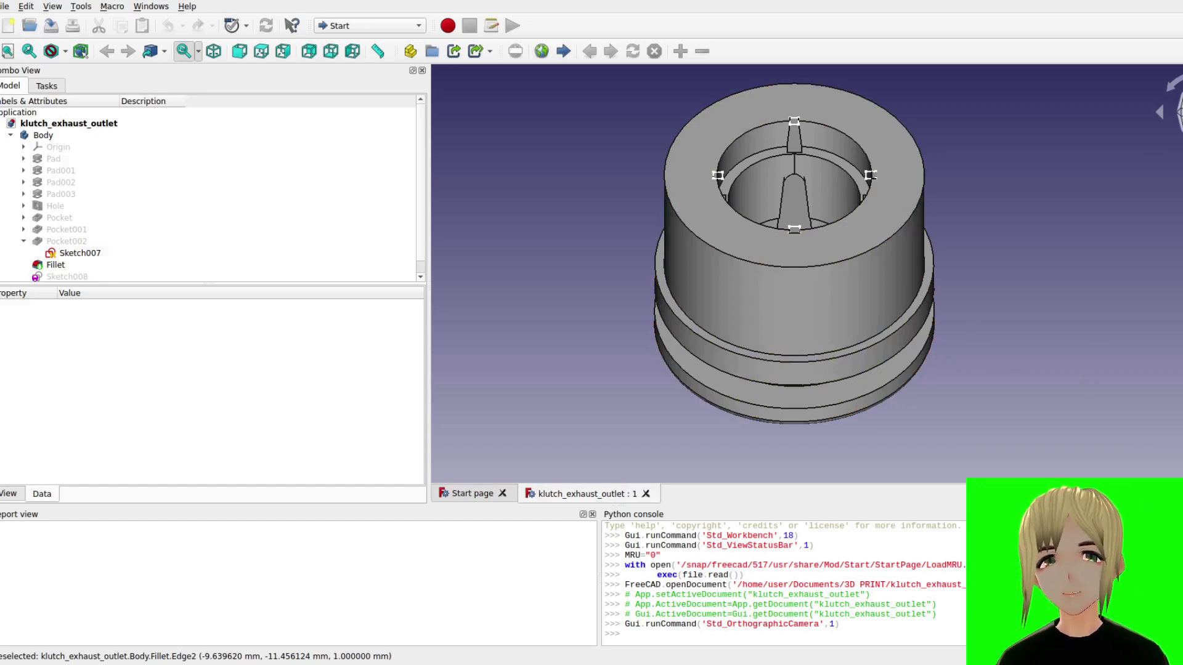
{"action": "key", "text": "1"}
{"action": "key", "text": "2"}
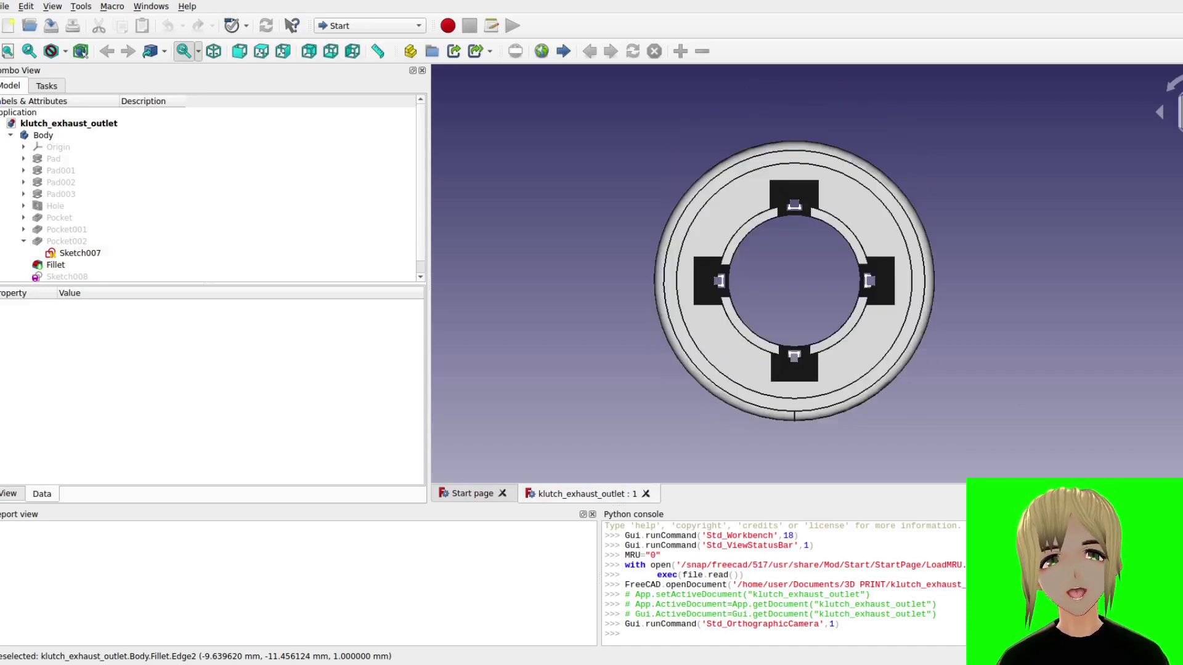
{"action": "key", "text": "1"}
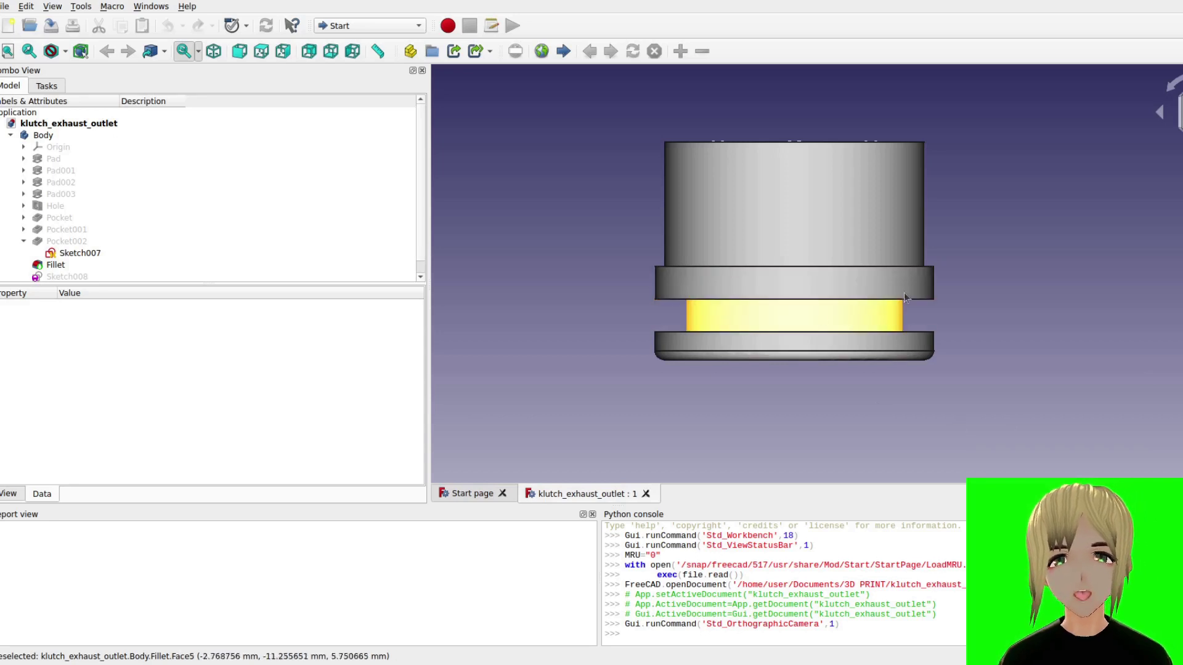
{"action": "key", "text": "5"}
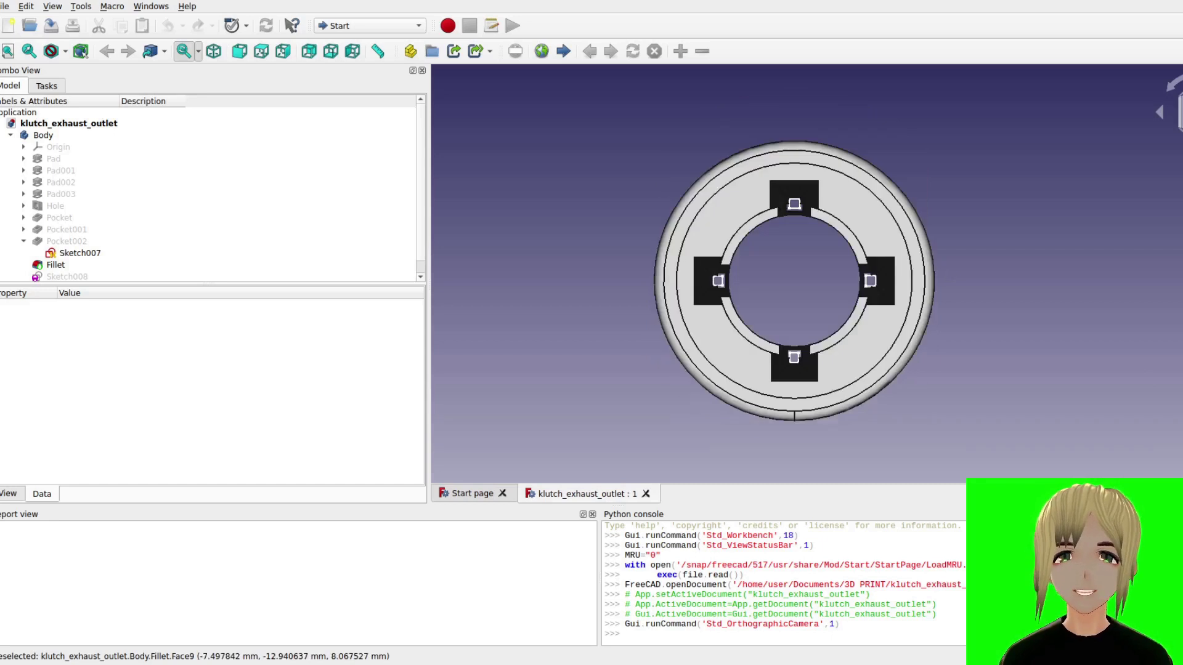
{"action": "key", "text": "2"}
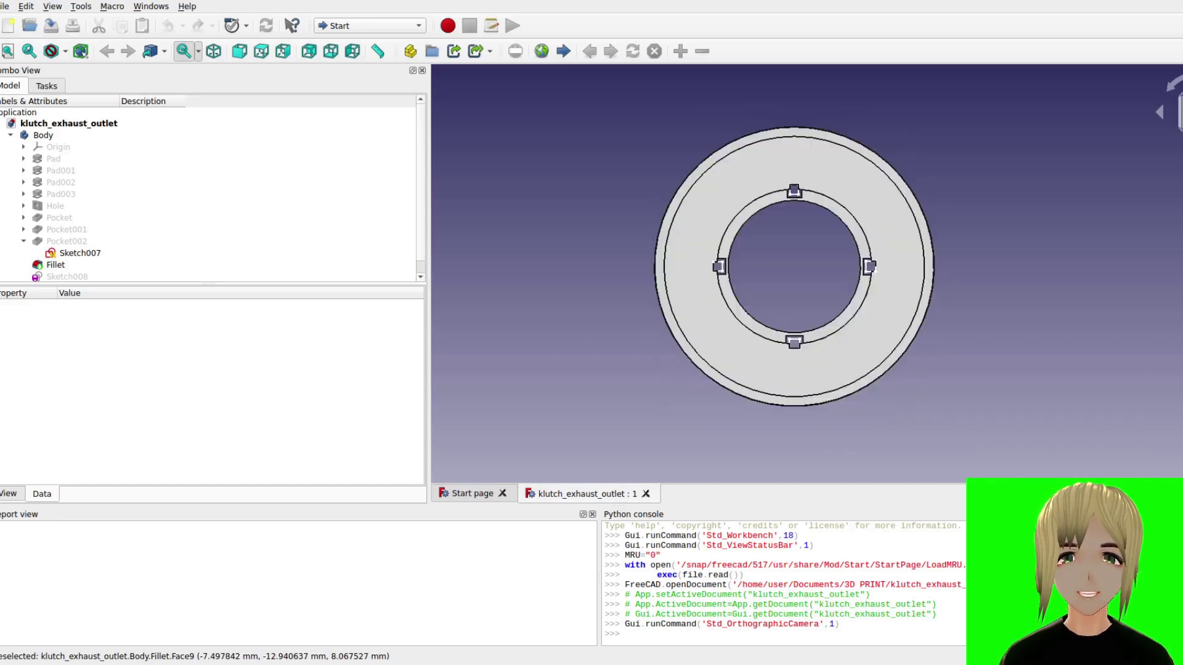
{"action": "key", "text": "0"}
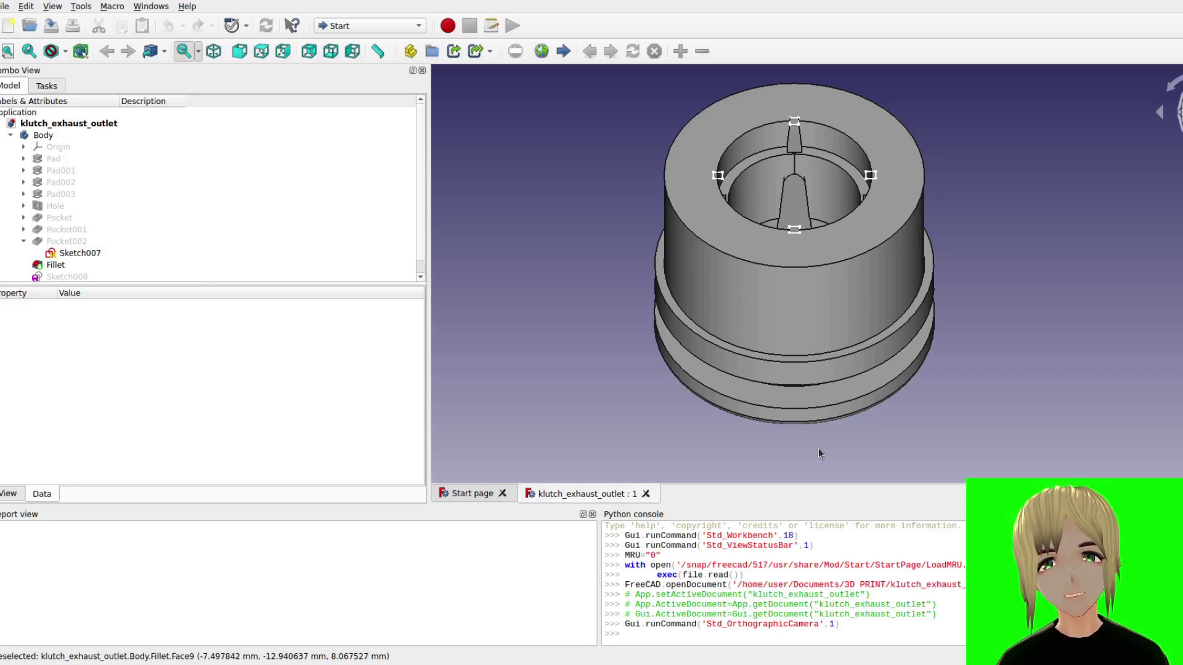
{"action": "key", "text": "2"}
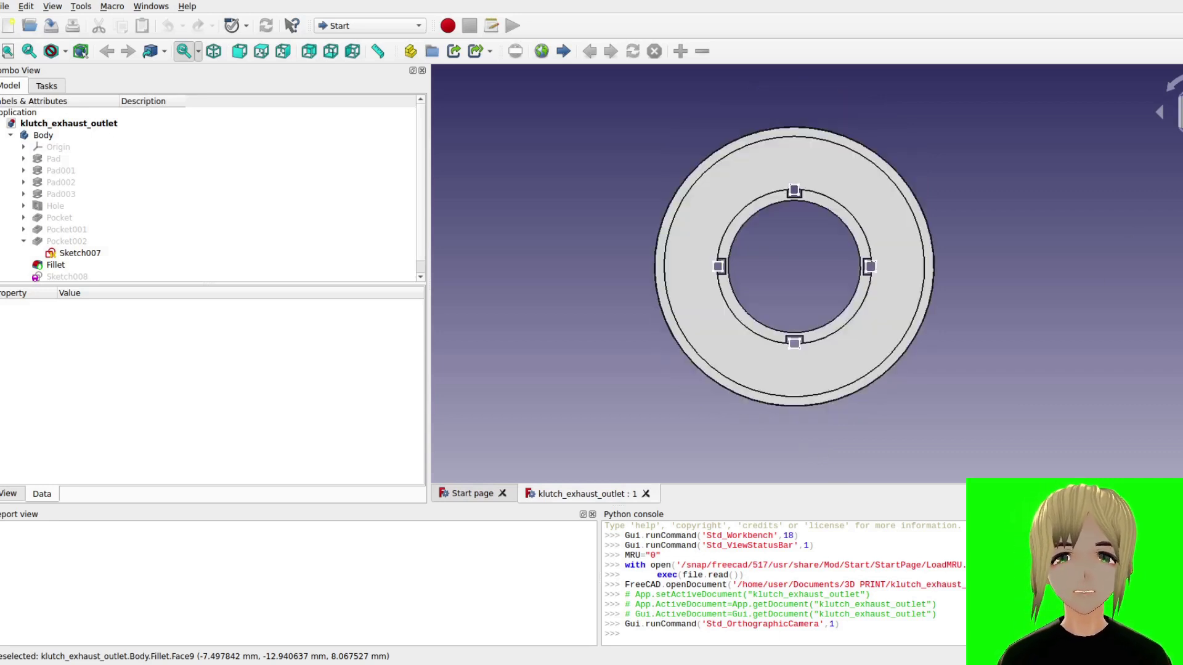
{"action": "key", "text": "1"}
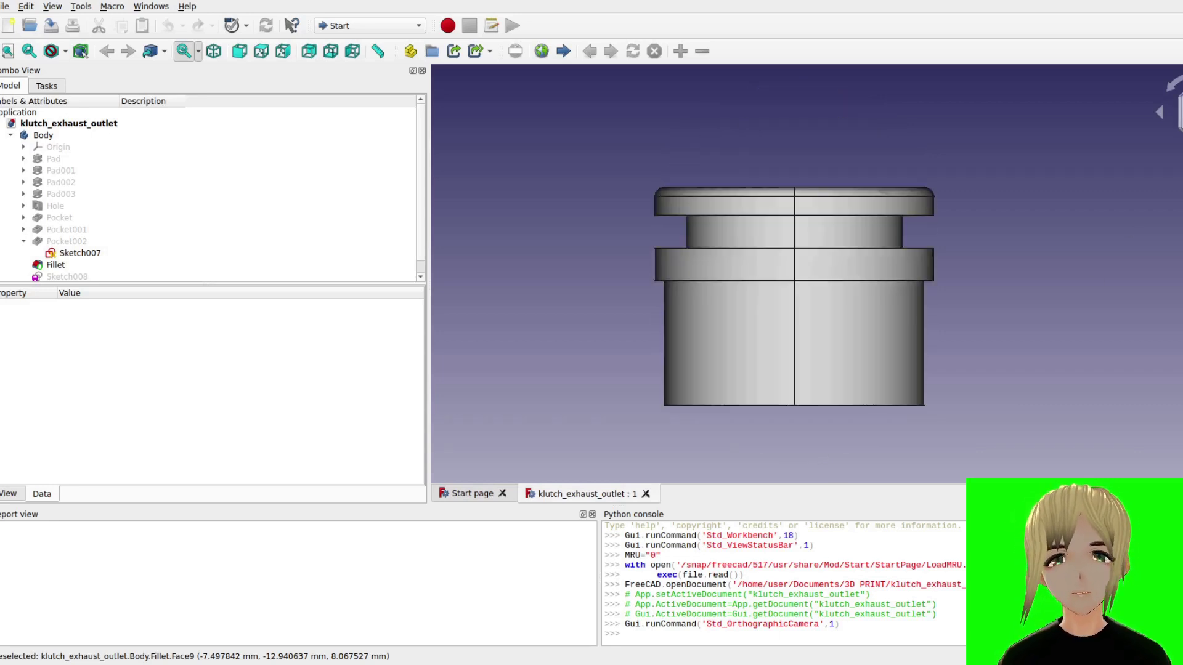
{"action": "key", "text": "0"}
{"action": "key", "text": "2"}
{"action": "key", "text": "0"}
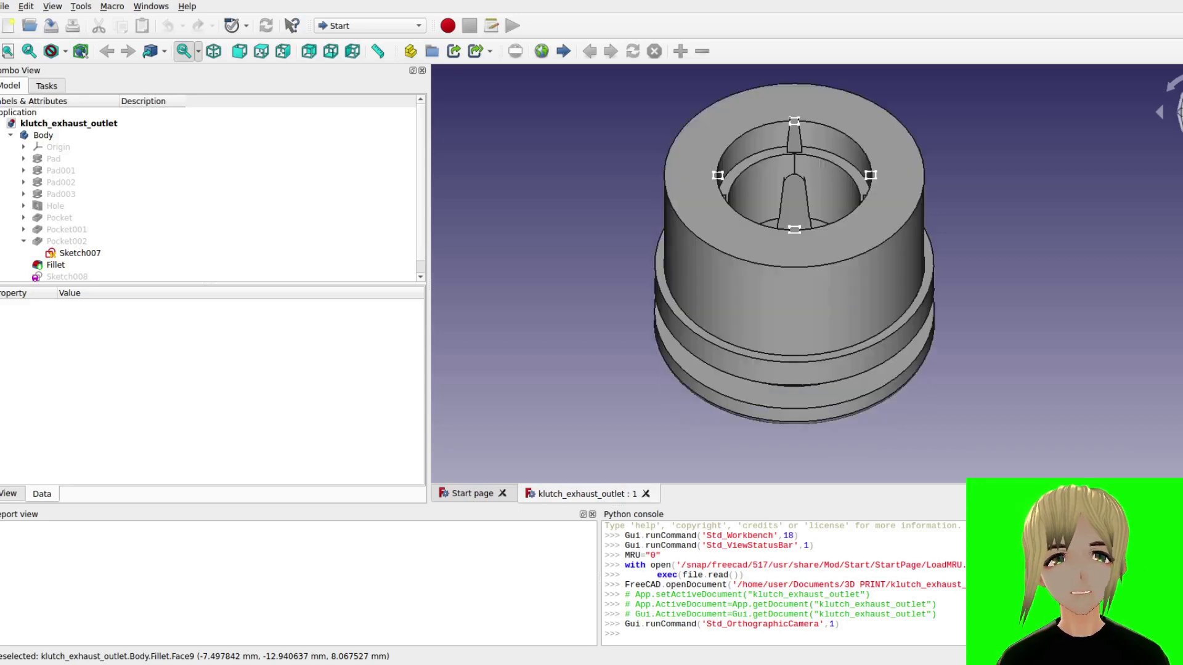
{"action": "key", "text": "1"}
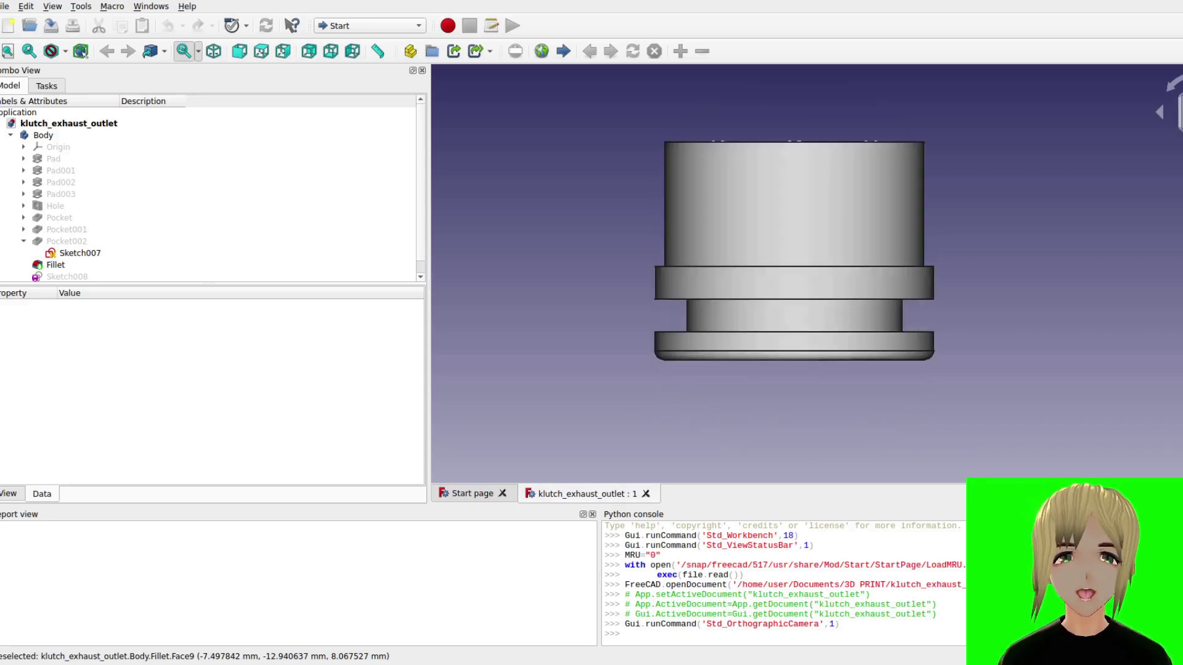
{"action": "key", "text": "0"}
{"action": "key", "text": "2"}
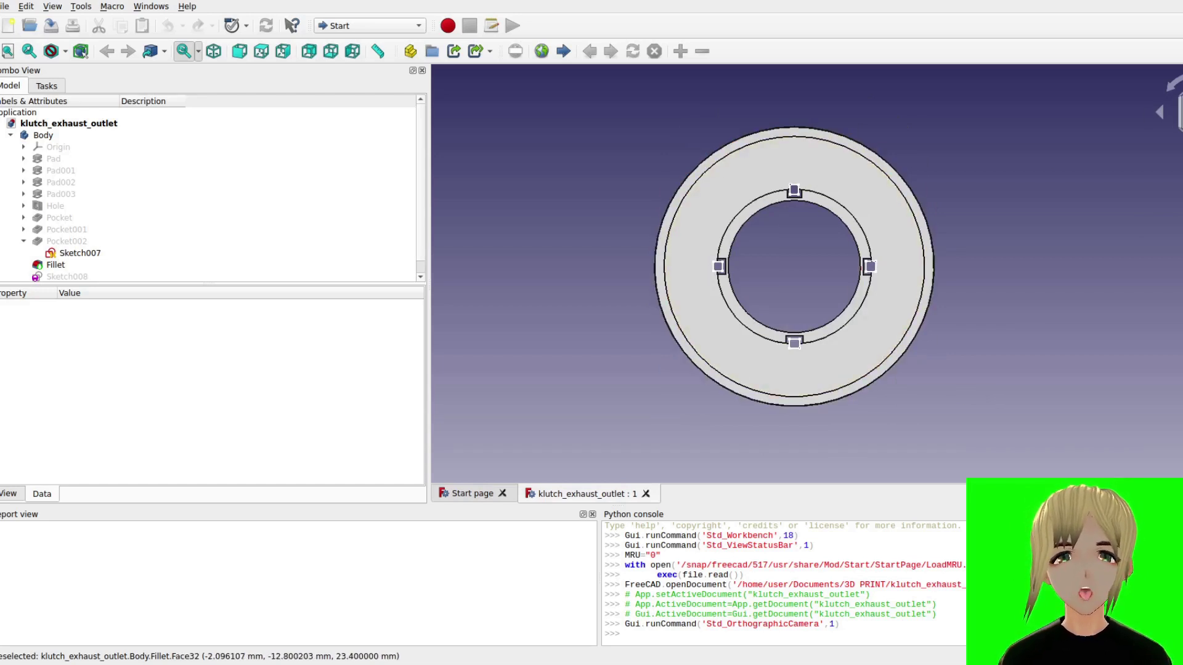
{"action": "key", "text": "0"}
{"action": "key", "text": "1"}
{"action": "key", "text": "5"}
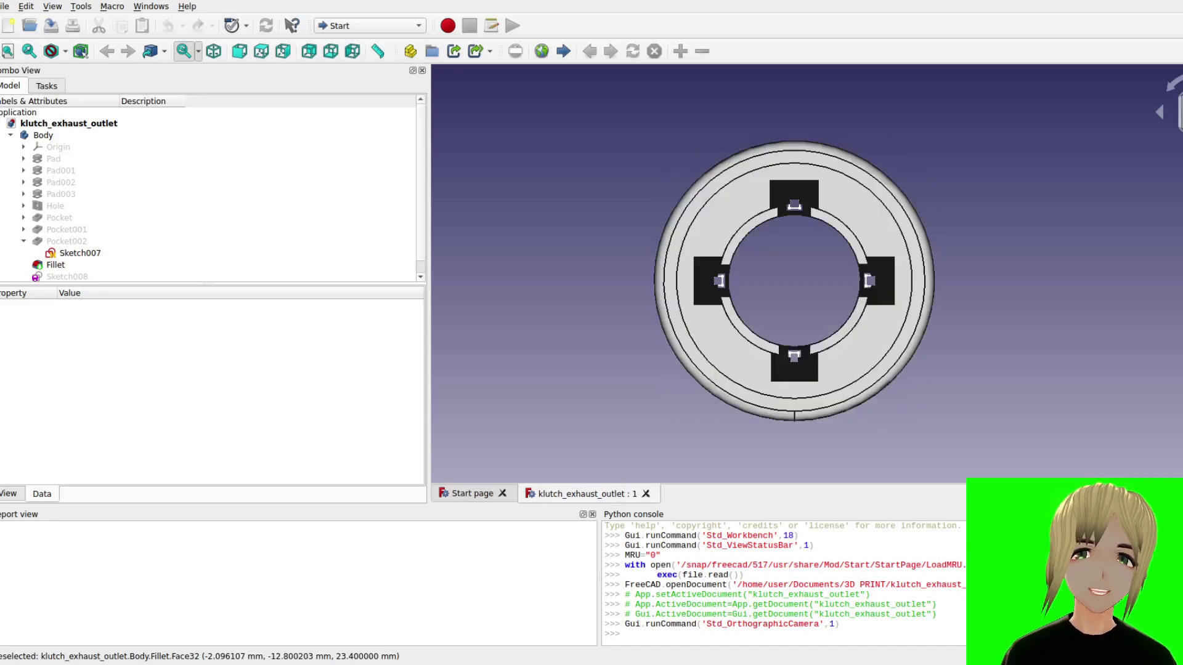
{"action": "key", "text": "0"}
{"action": "key", "text": "1"}
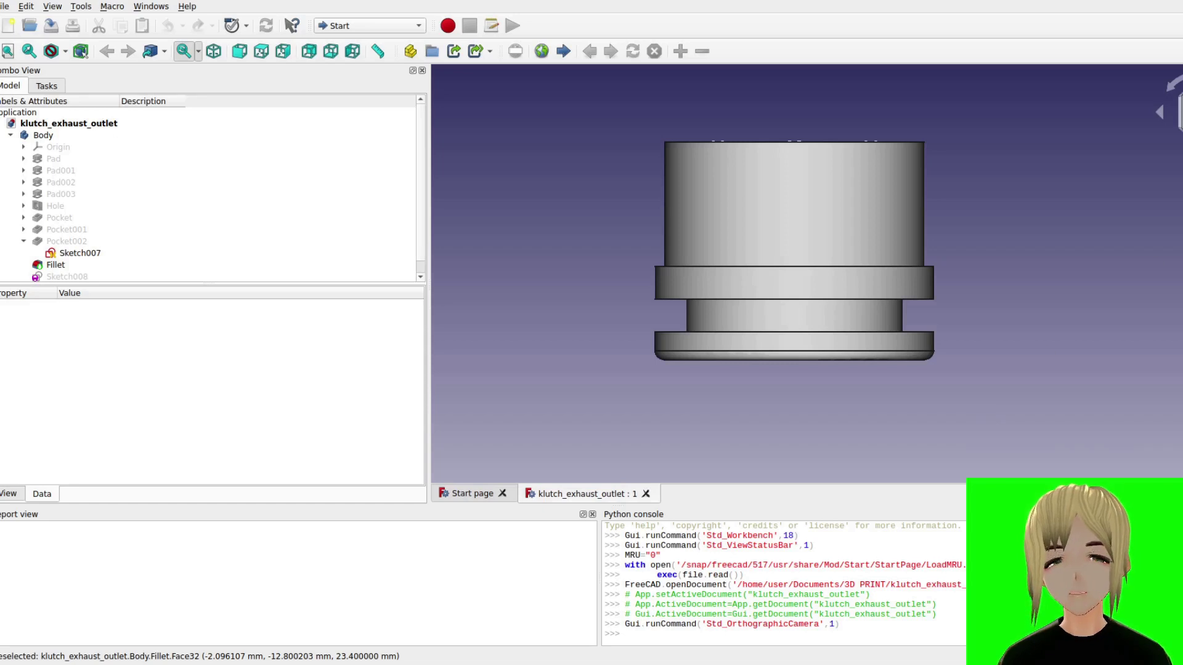
{"action": "key", "text": "0"}
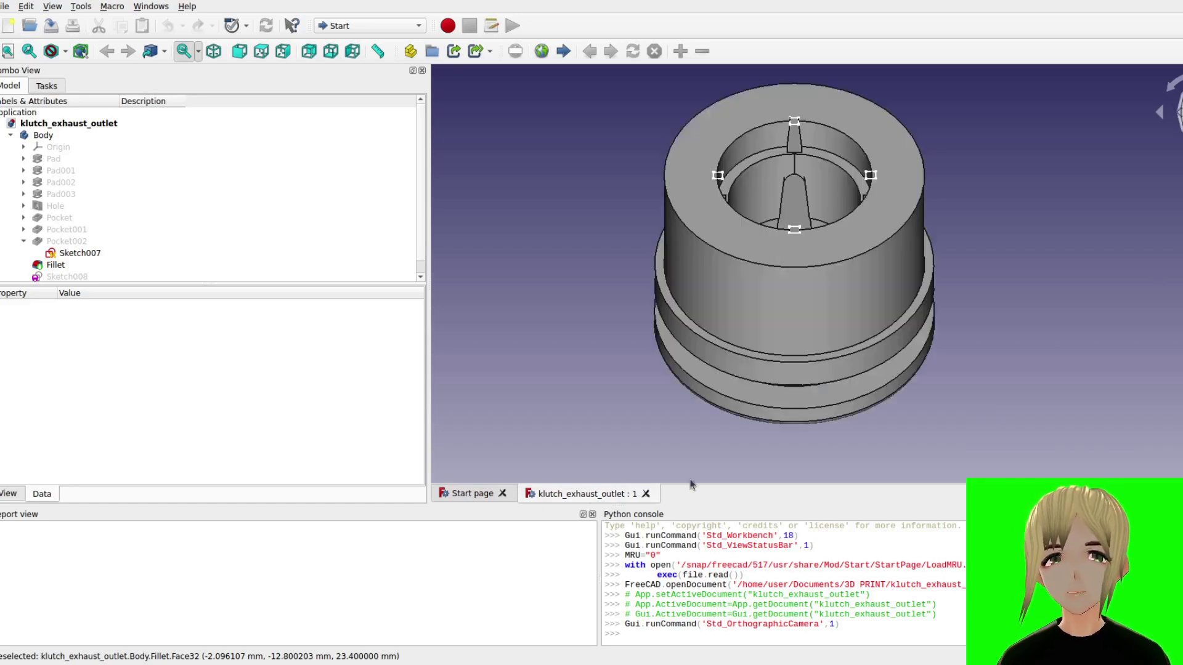
- Create a new empty document, Unnamed1, from the Start page
{"action": "left_click", "coordinate": [466, 500]}
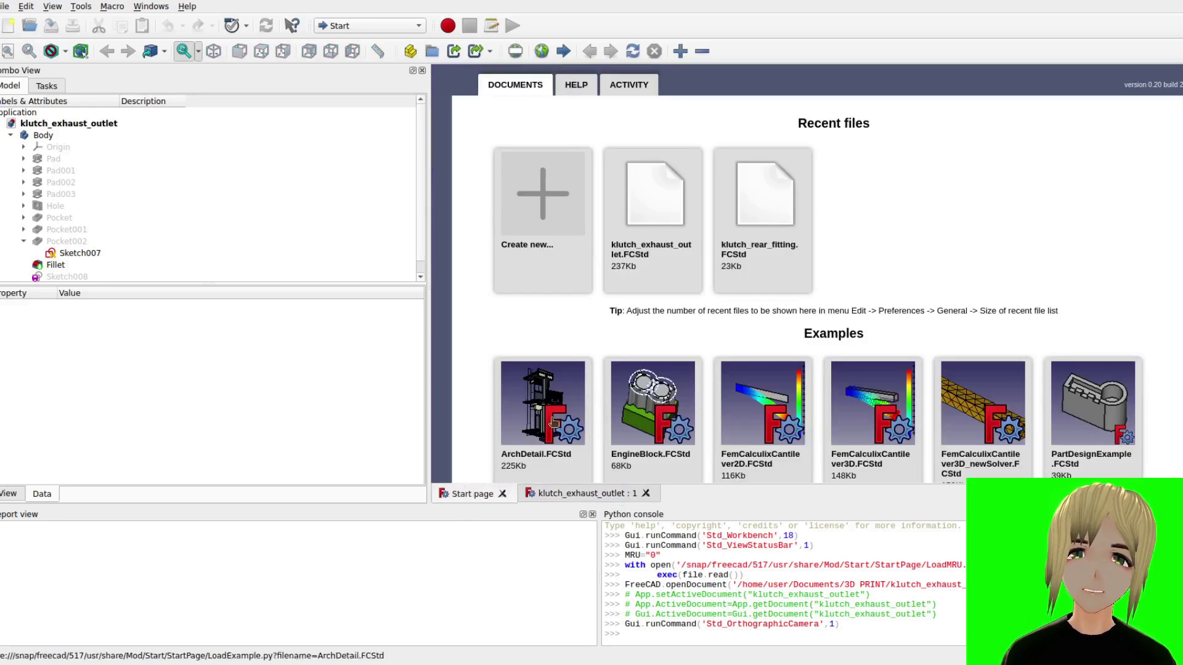
{"action": "left_click", "coordinate": [553, 202]}
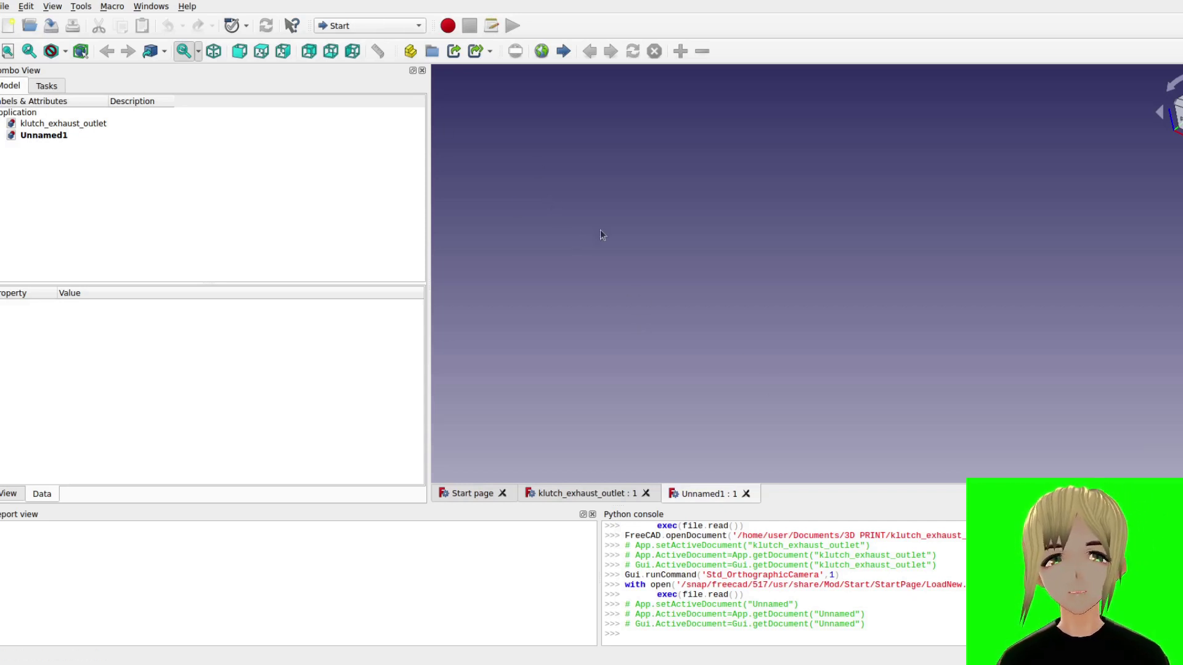
- Switch to the Sketcher workbench and create a sketch, bringing up the orientation choice
{"action": "left_click", "coordinate": [364, 30]}
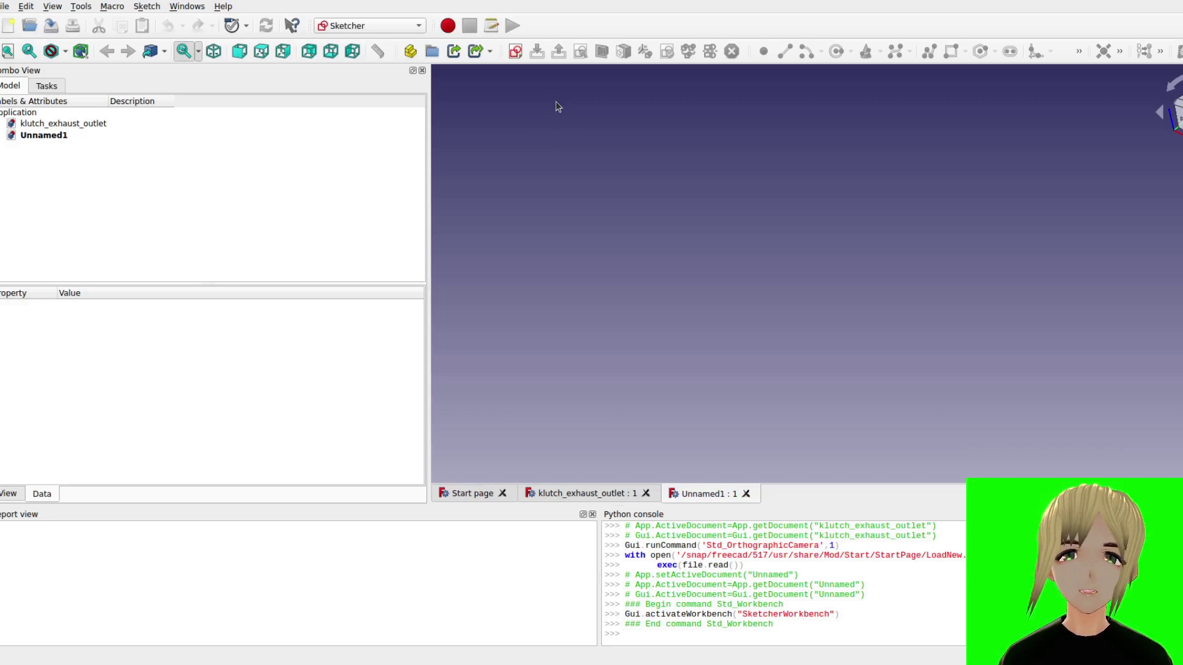
{"action": "left_click", "coordinate": [515, 59]}
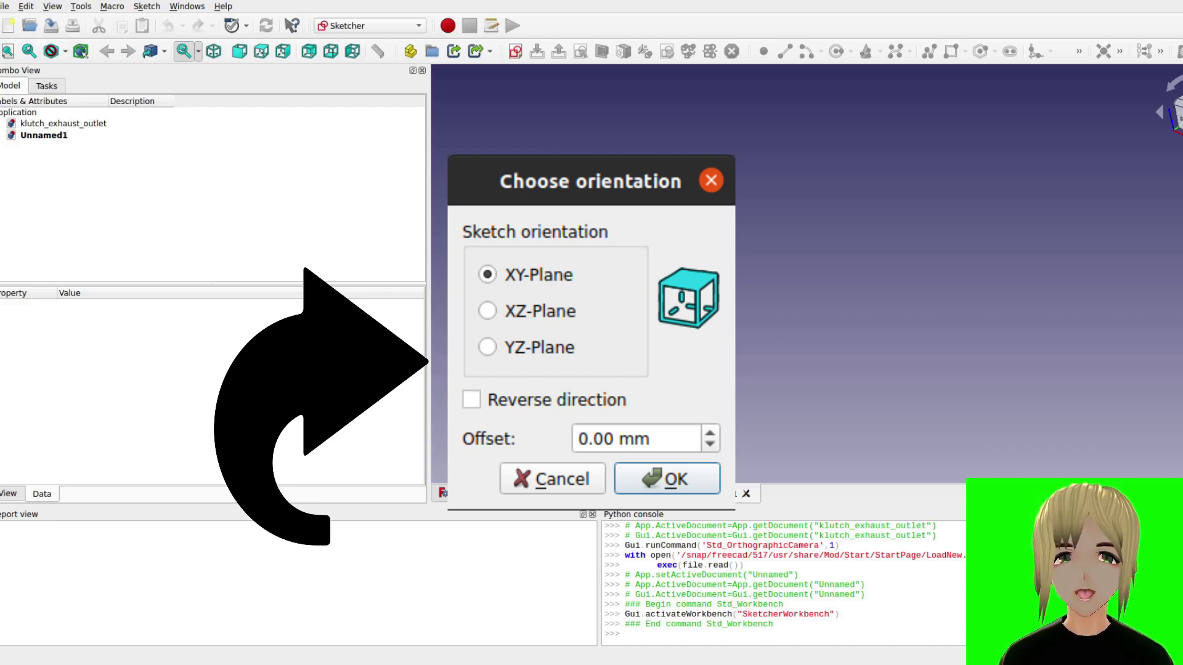
- Place the new sketch on the XY-Plane at 0.00 mm offset
{"action": "left_click", "coordinate": [666, 479]}
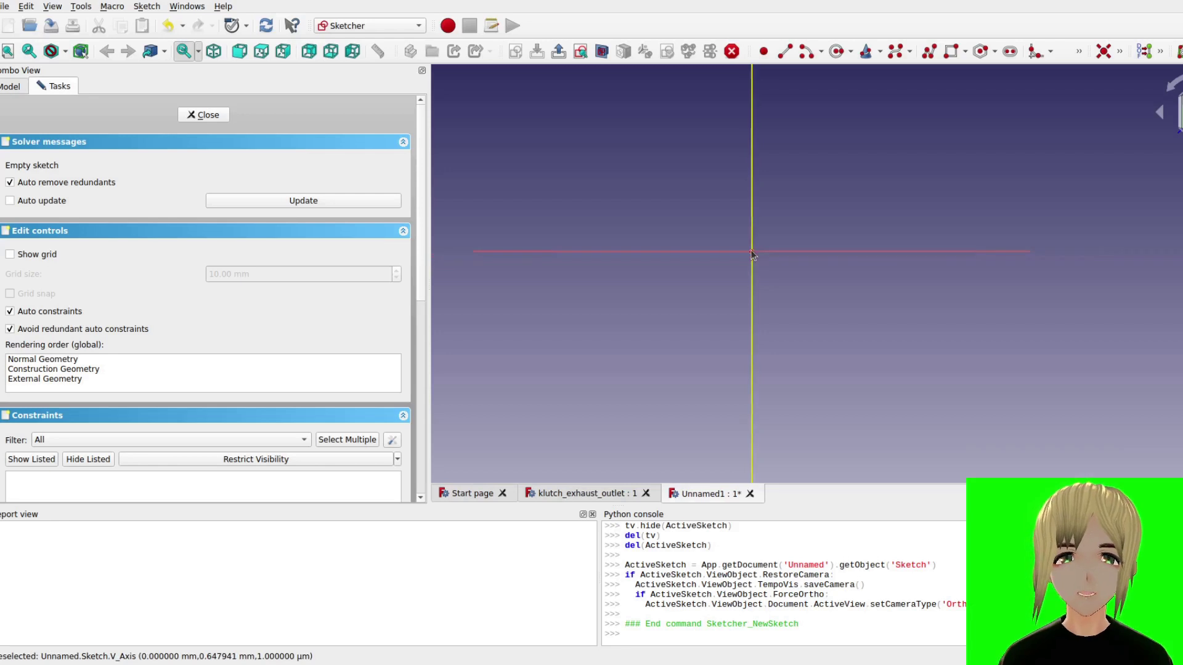
{"action": "scroll", "coordinate": [752, 254], "scroll_direction": "down", "scroll_amount": 3}
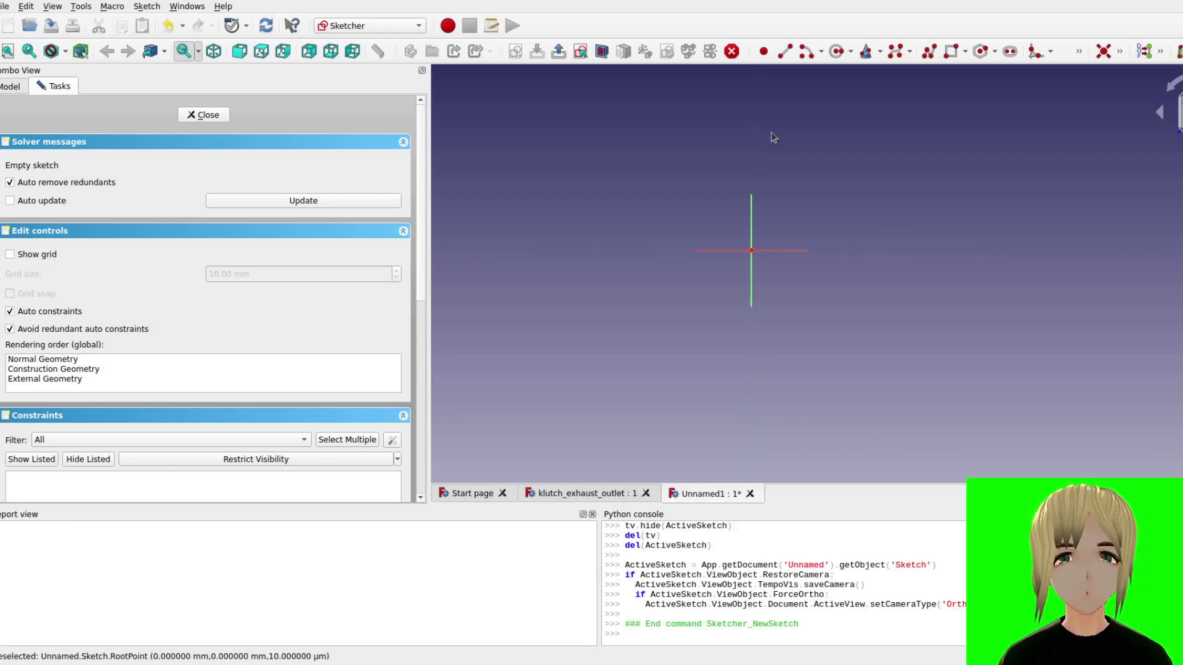
{"action": "scroll", "coordinate": [774, 137], "scroll_direction": "up", "scroll_amount": 3}
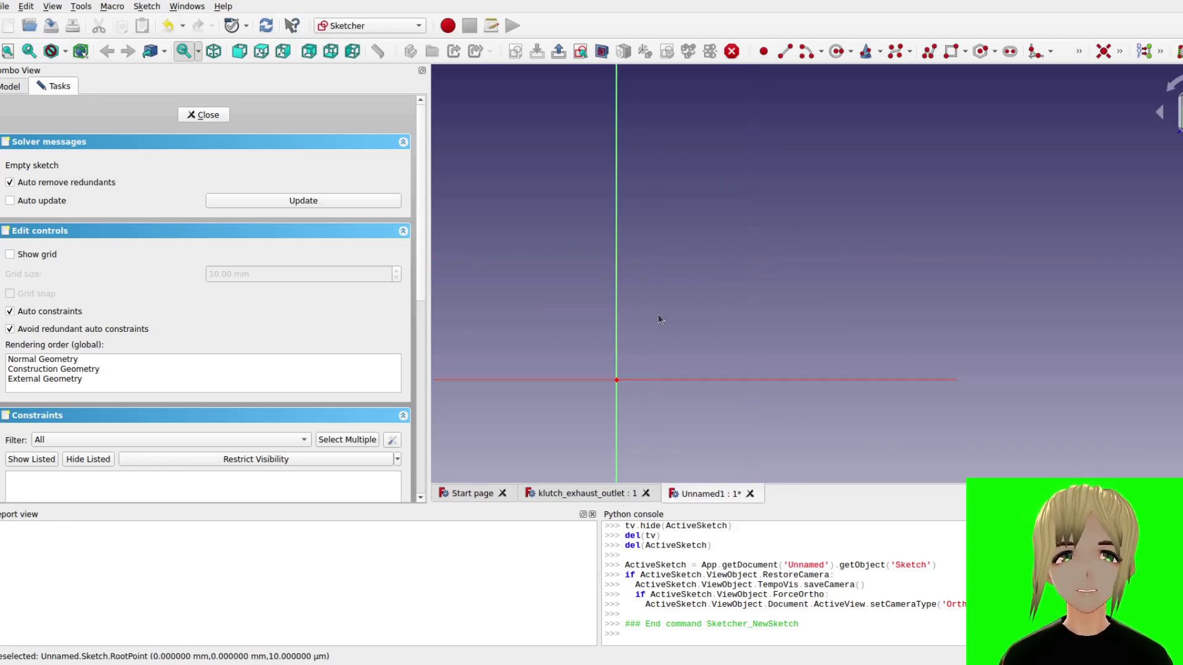
{"action": "mouse_move", "coordinate": [663, 326]}
{"action": "middle_mouse_down"}
{"action": "mouse_move", "coordinate": [819, 222]}
{"action": "mouse_move", "coordinate": [786, 261]}
{"action": "mouse_move", "coordinate": [834, 209]}
{"action": "mouse_move", "coordinate": [789, 252]}
{"action": "mouse_move", "coordinate": [808, 240]}
{"action": "mouse_move", "coordinate": [852, 275]}
{"action": "mouse_move", "coordinate": [865, 310]}
{"action": "middle_mouse_up"}
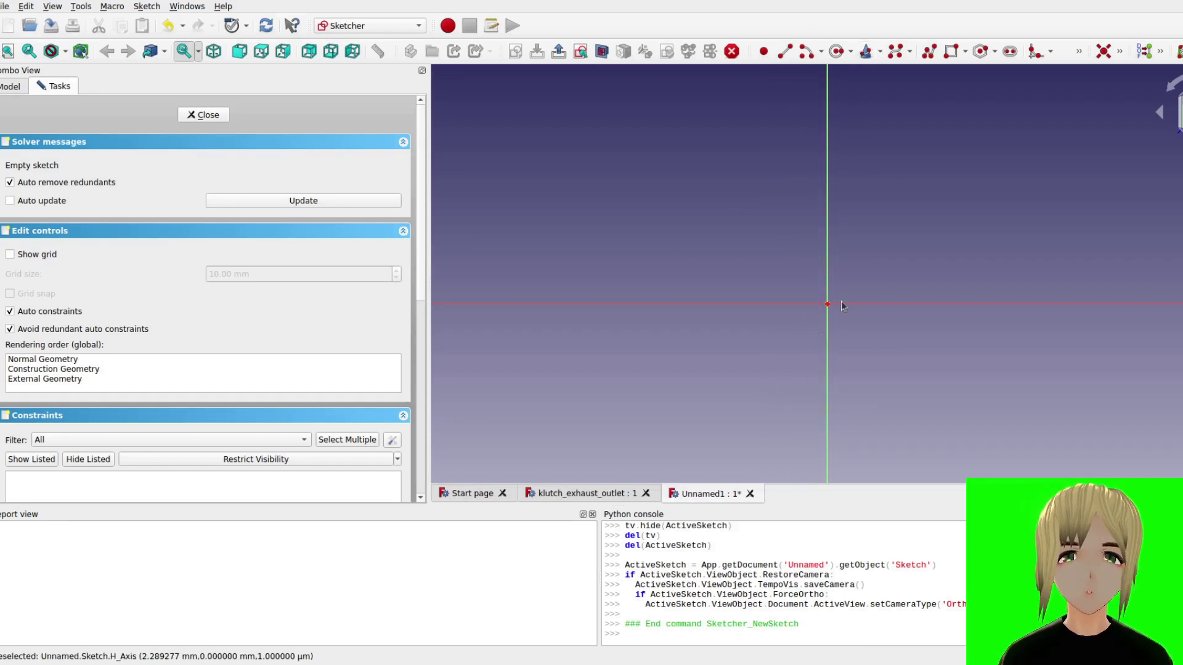
{"action": "scroll", "coordinate": [821, 315], "scroll_direction": "up", "scroll_amount": 2}
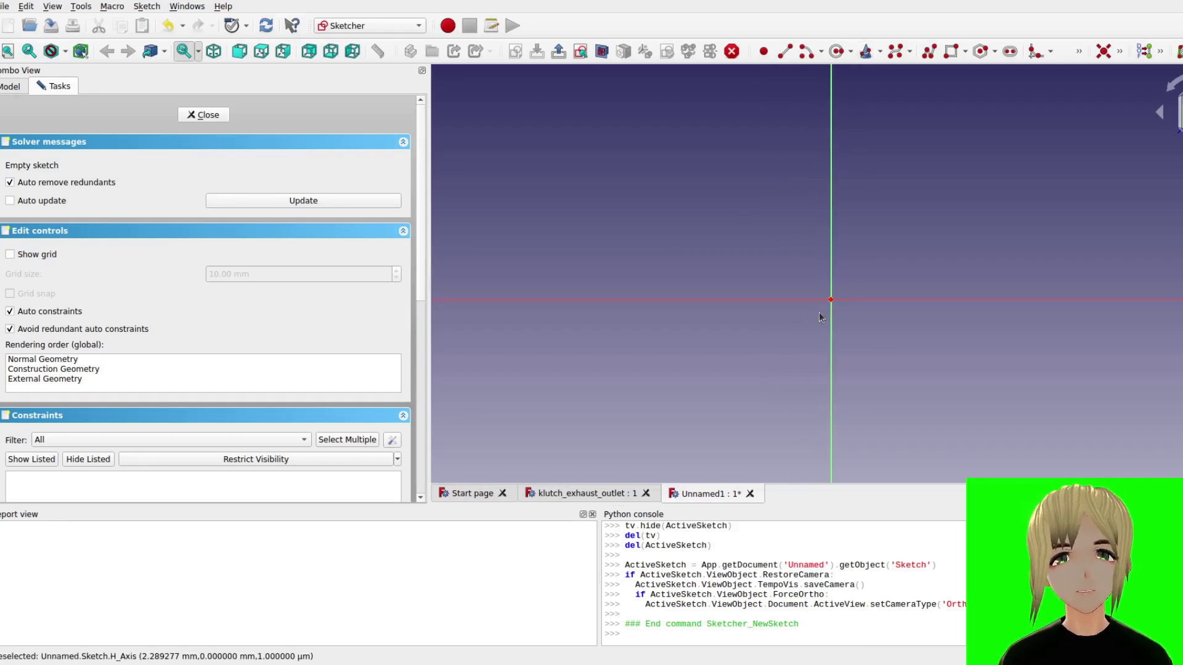
- Draw a circle of about 15 mm radius centred on the sketch origin
{"action": "left_click", "coordinate": [836, 51]}
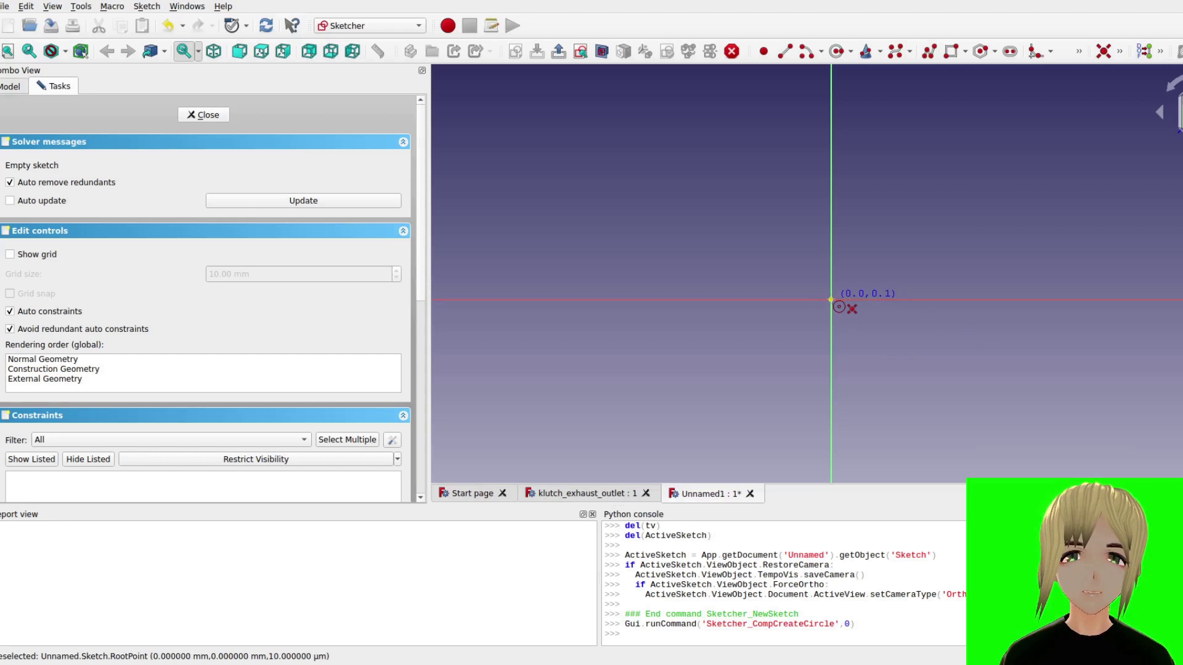
{"action": "middle_click_drag", "start_coordinate": [831, 300], "coordinate": [759, 335]}
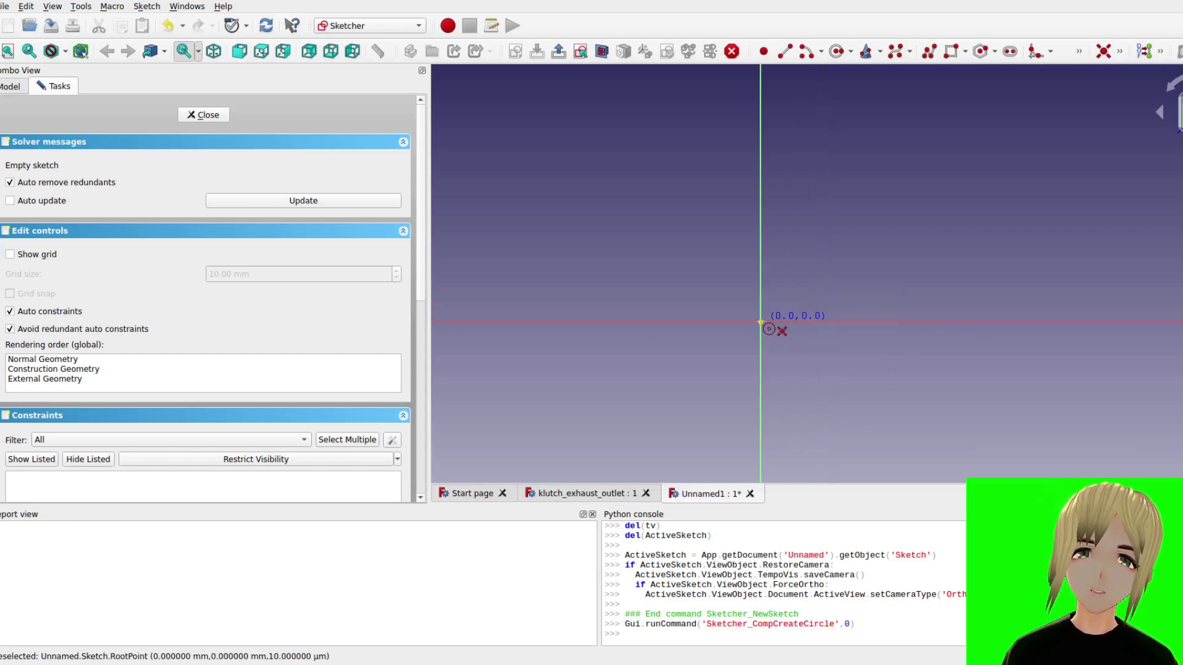
{"action": "left_click", "coordinate": [760, 321]}
{"action": "scroll", "coordinate": [803, 321], "scroll_direction": "down", "scroll_amount": 8}
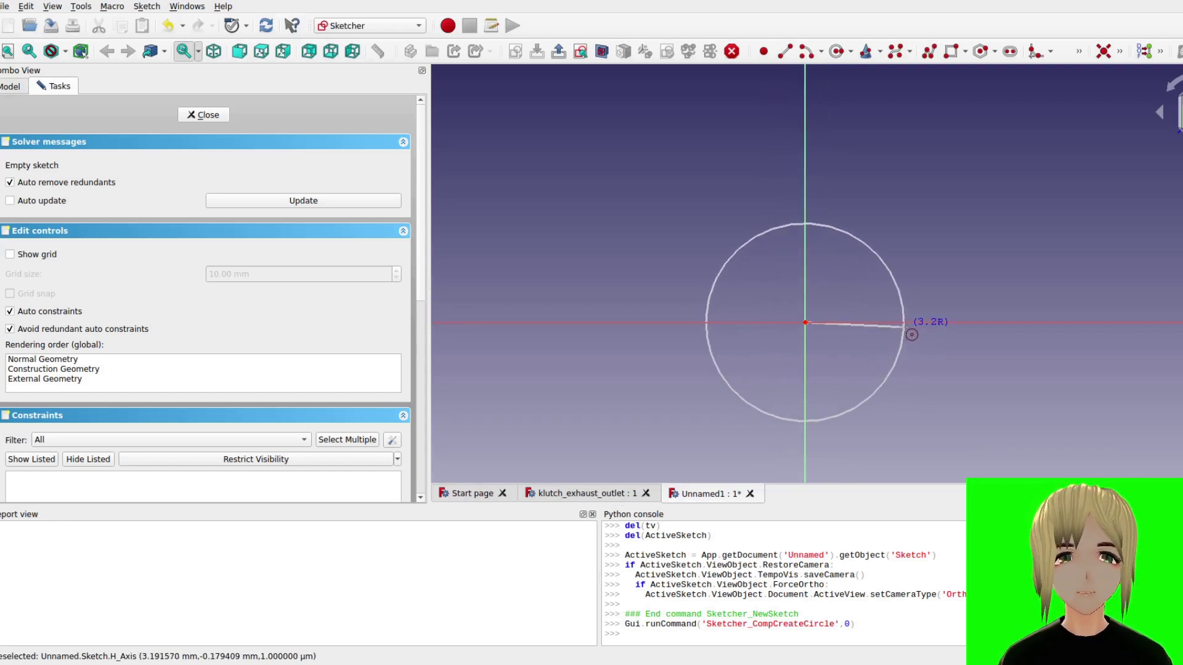
{"action": "scroll", "coordinate": [916, 324], "scroll_direction": "down", "scroll_amount": 3}
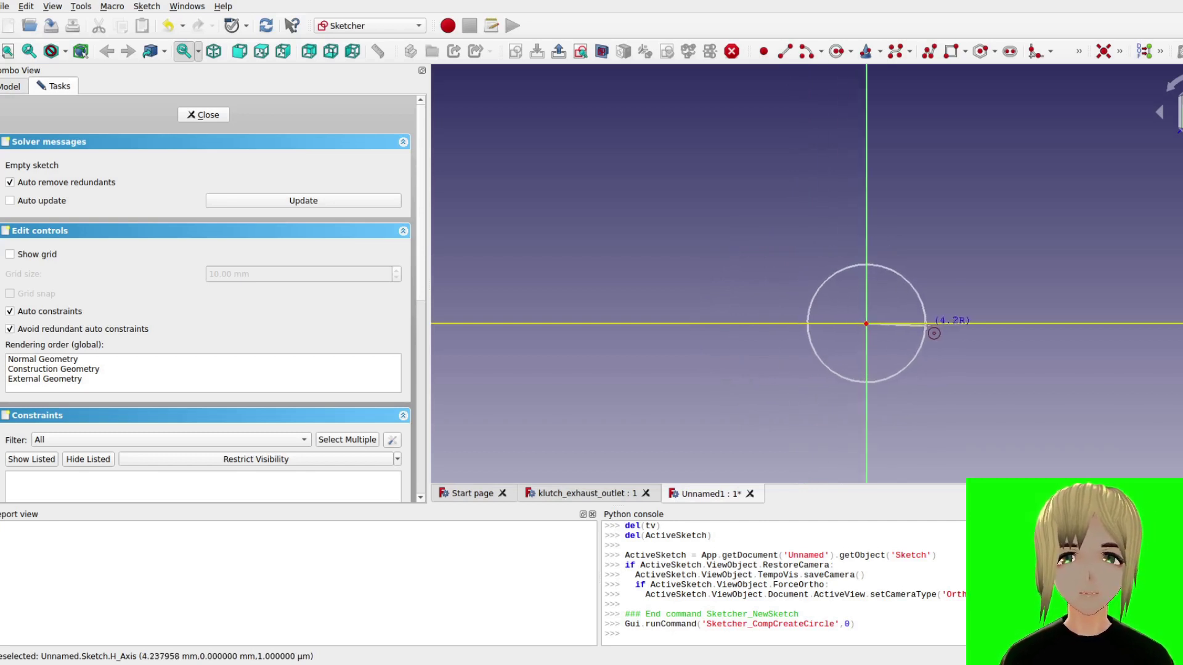
{"action": "scroll", "coordinate": [1005, 313], "scroll_direction": "down", "scroll_amount": 3}
{"action": "scroll", "coordinate": [1006, 314], "scroll_direction": "down", "scroll_amount": 2}
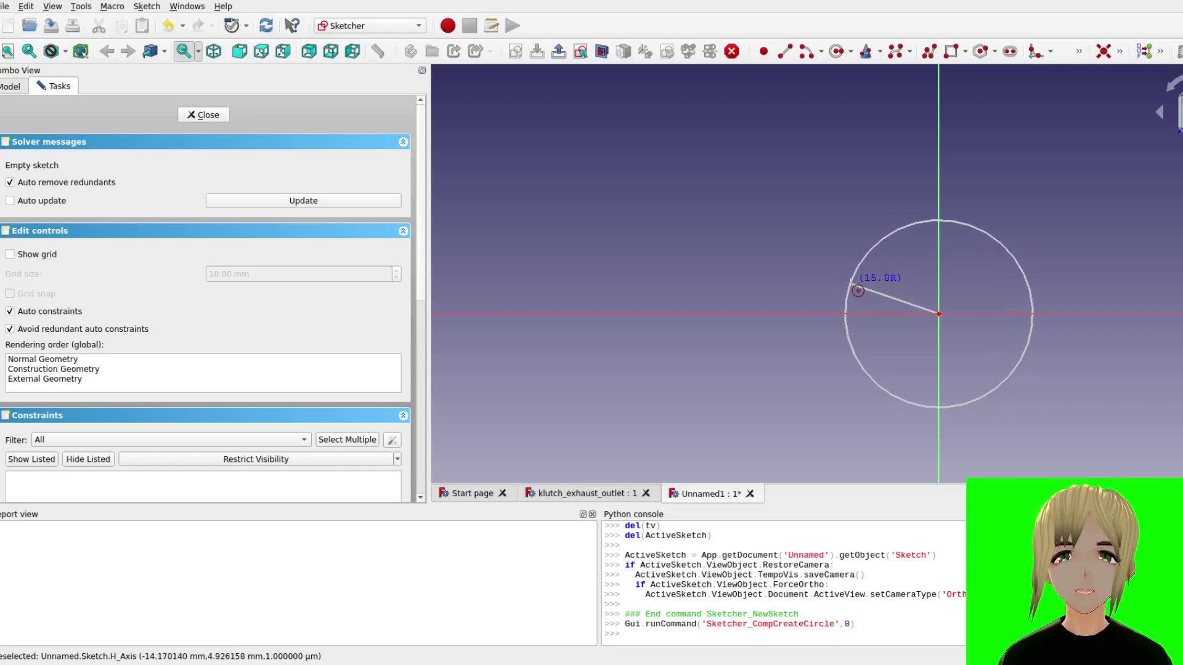
{"action": "left_click", "coordinate": [850, 282]}
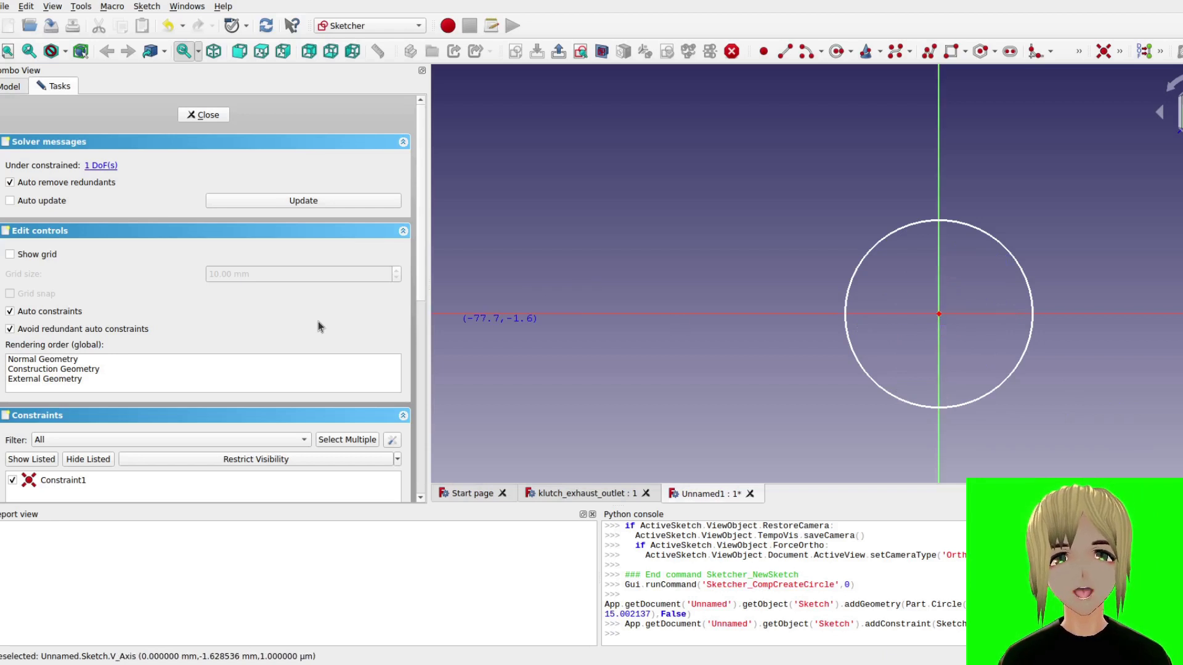
- Apply an exact 15 mm radius constraint to the circle, fully constraining the sketch
{"action": "scroll", "coordinate": [320, 308], "scroll_direction": "down", "scroll_amount": 9}
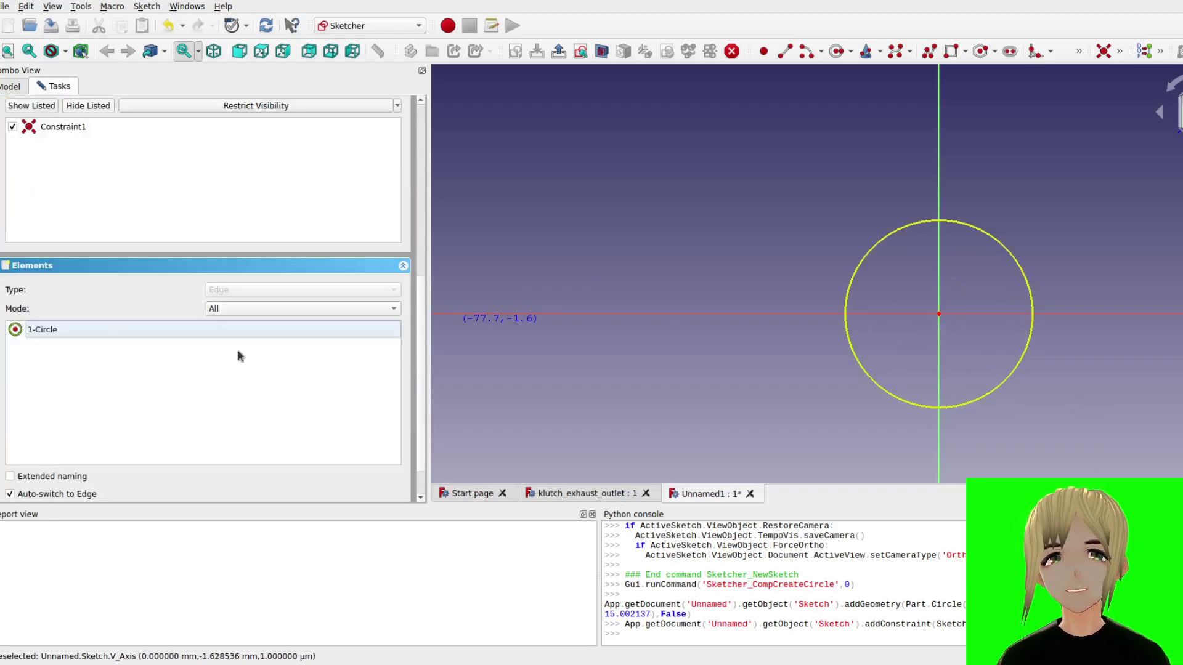
{"action": "left_click", "coordinate": [105, 330]}
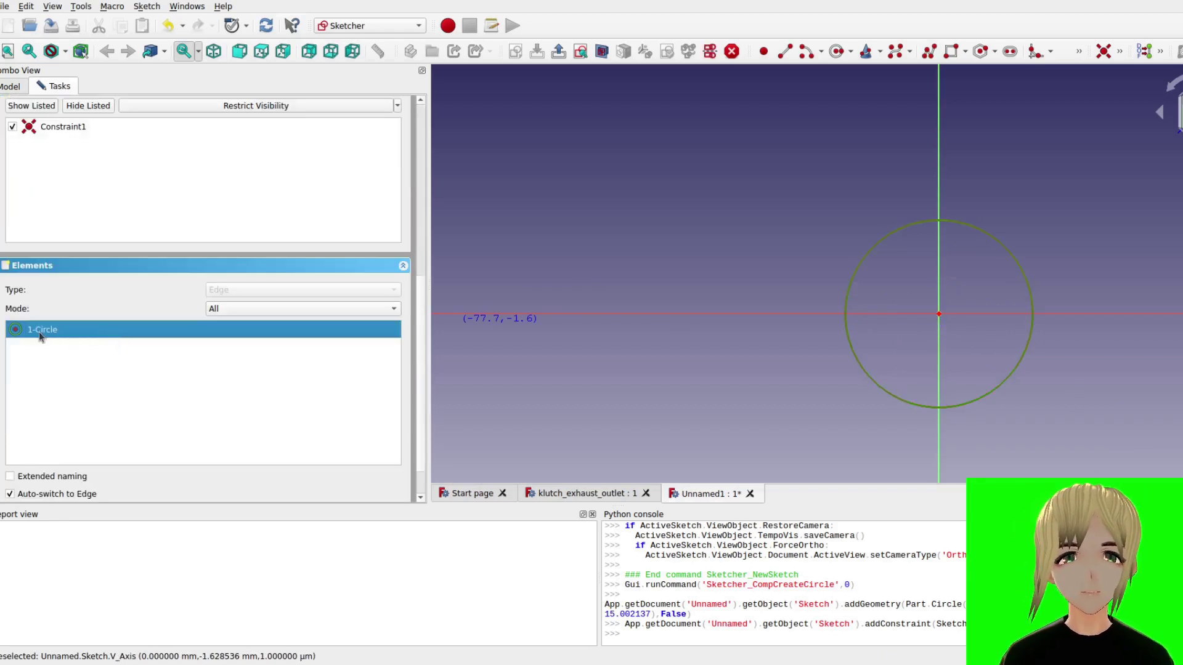
{"action": "scroll", "coordinate": [193, 284], "scroll_direction": "up", "scroll_amount": 8}
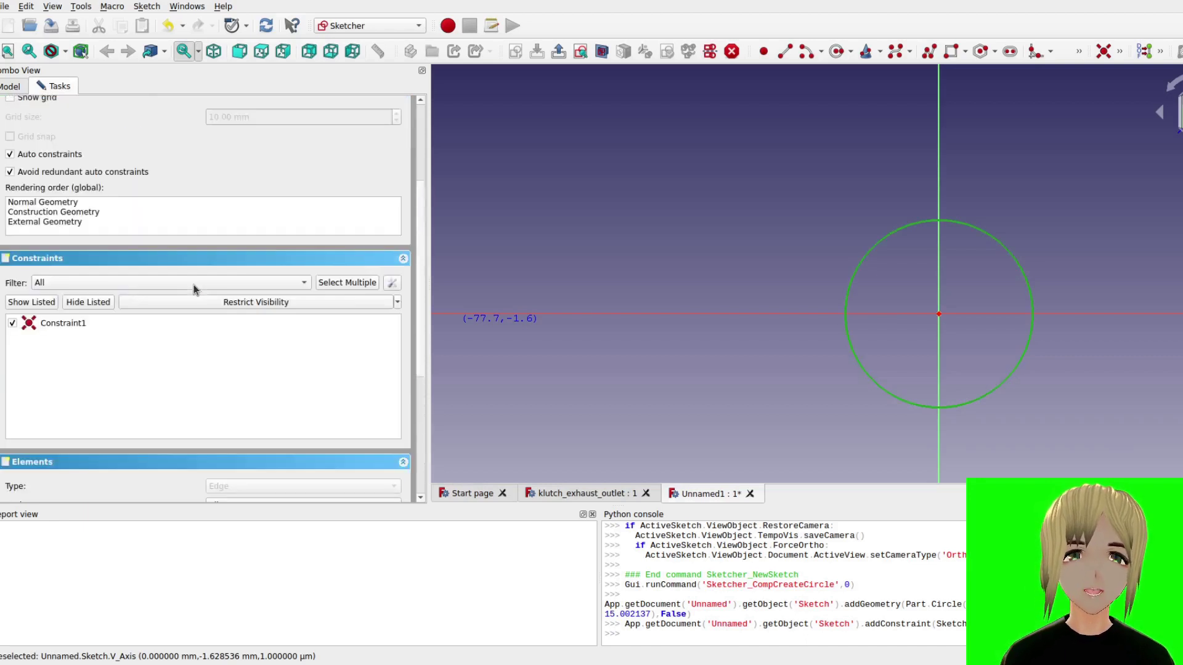
{"action": "left_click", "coordinate": [87, 442]}
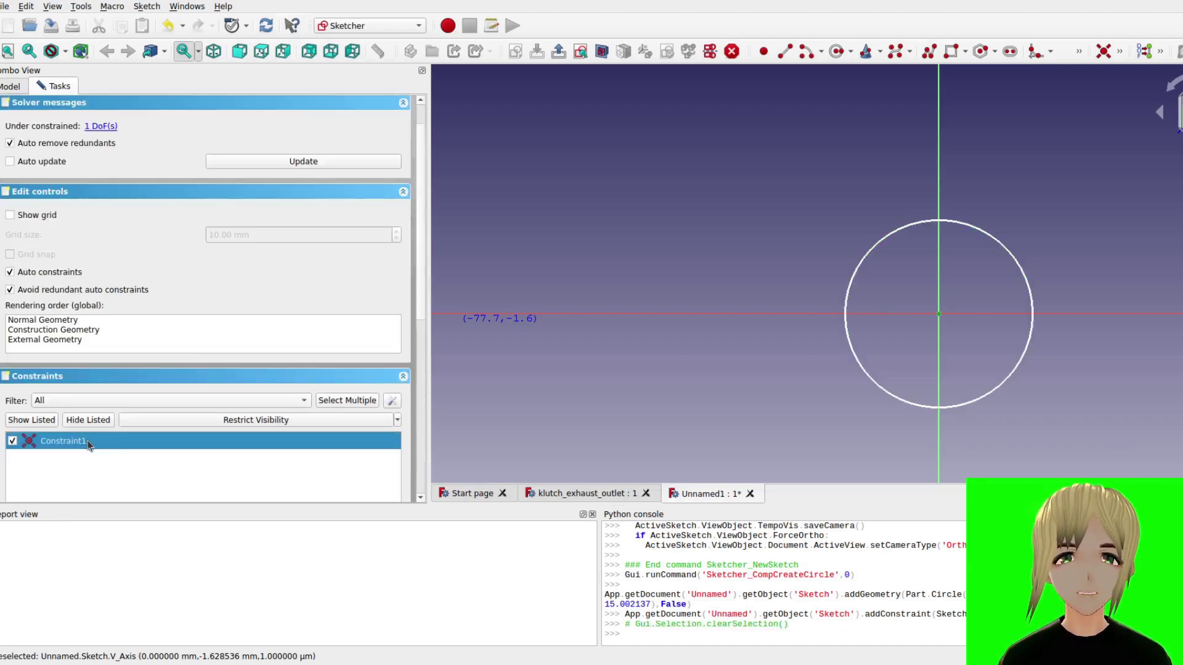
{"action": "left_click", "coordinate": [996, 242]}
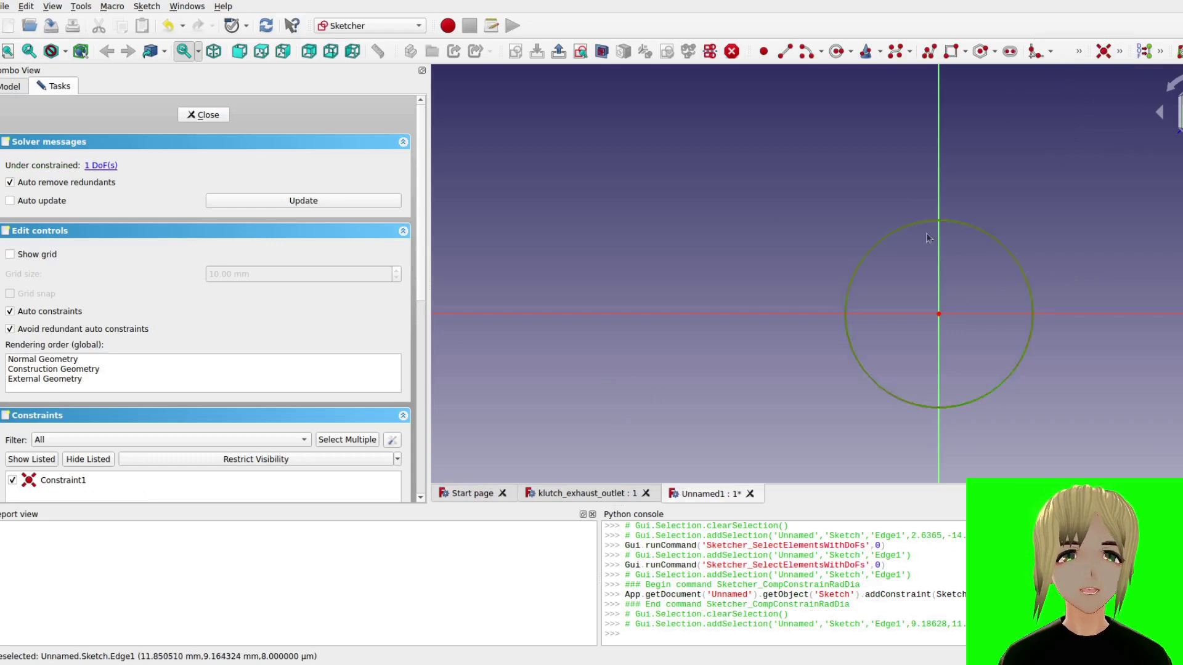
{"action": "left_click", "coordinate": [992, 237]}
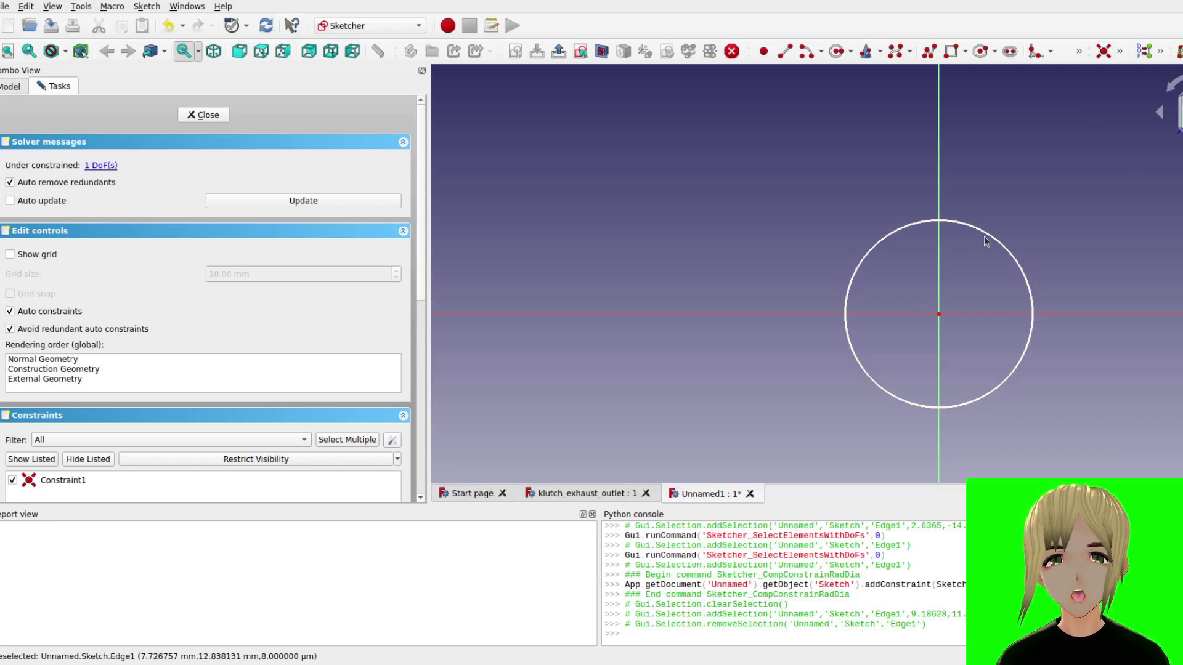
{"action": "left_click", "coordinate": [988, 235]}
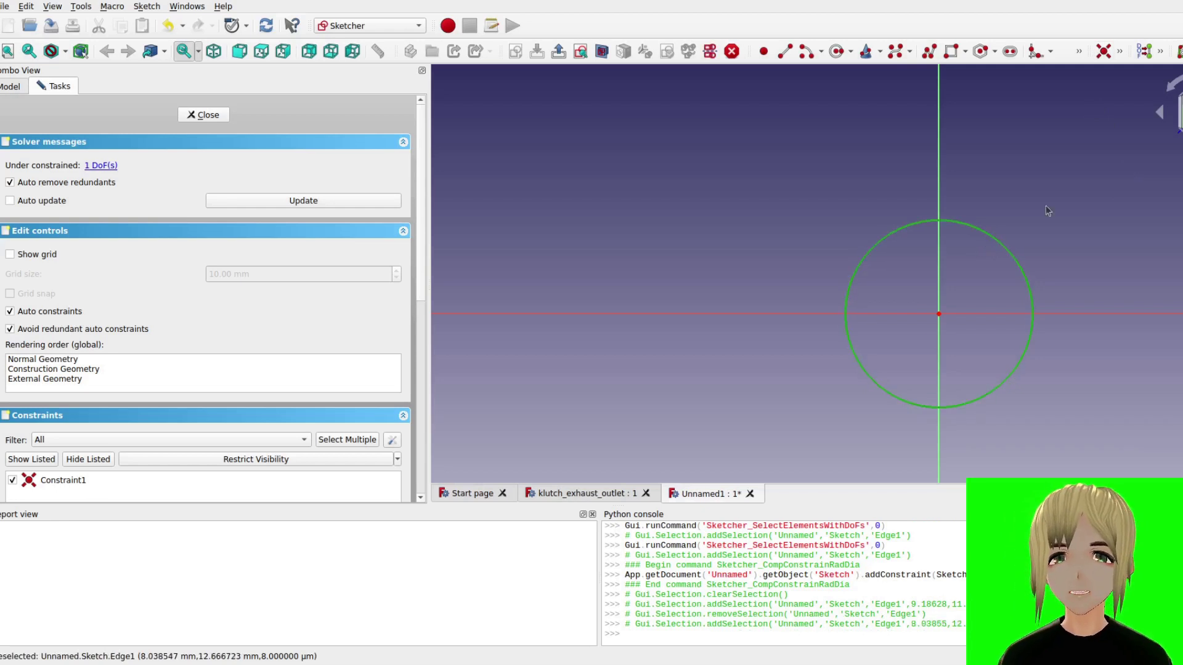
{"action": "left_click", "coordinate": [1118, 53]}
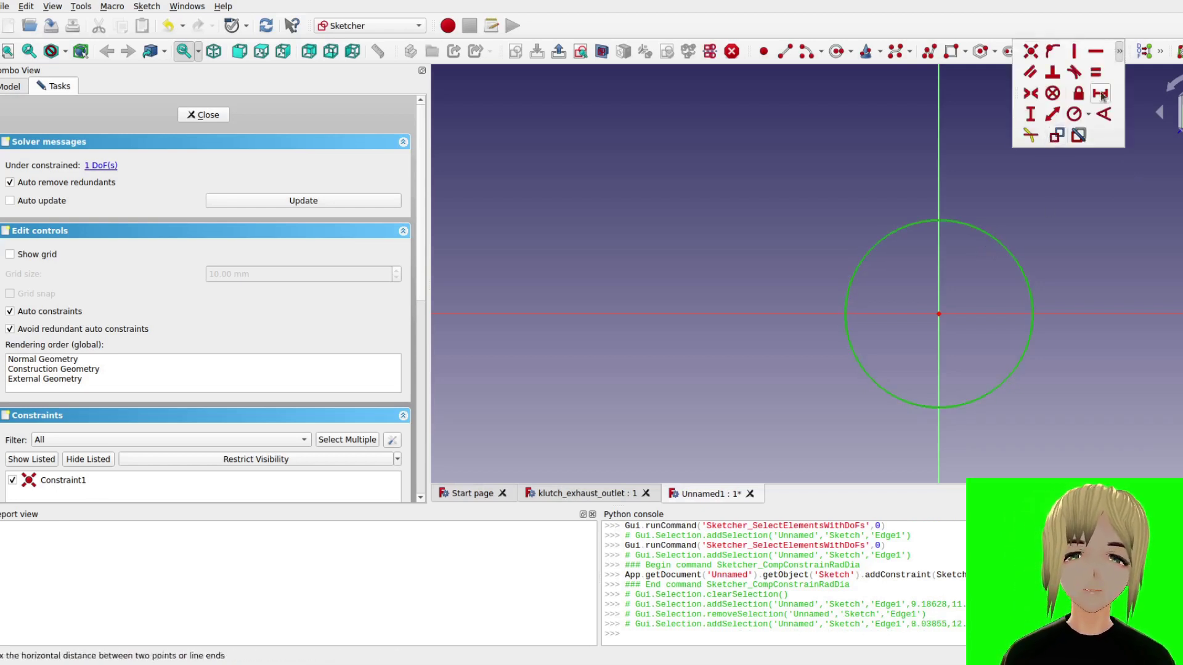
{"action": "left_click", "coordinate": [1119, 51]}
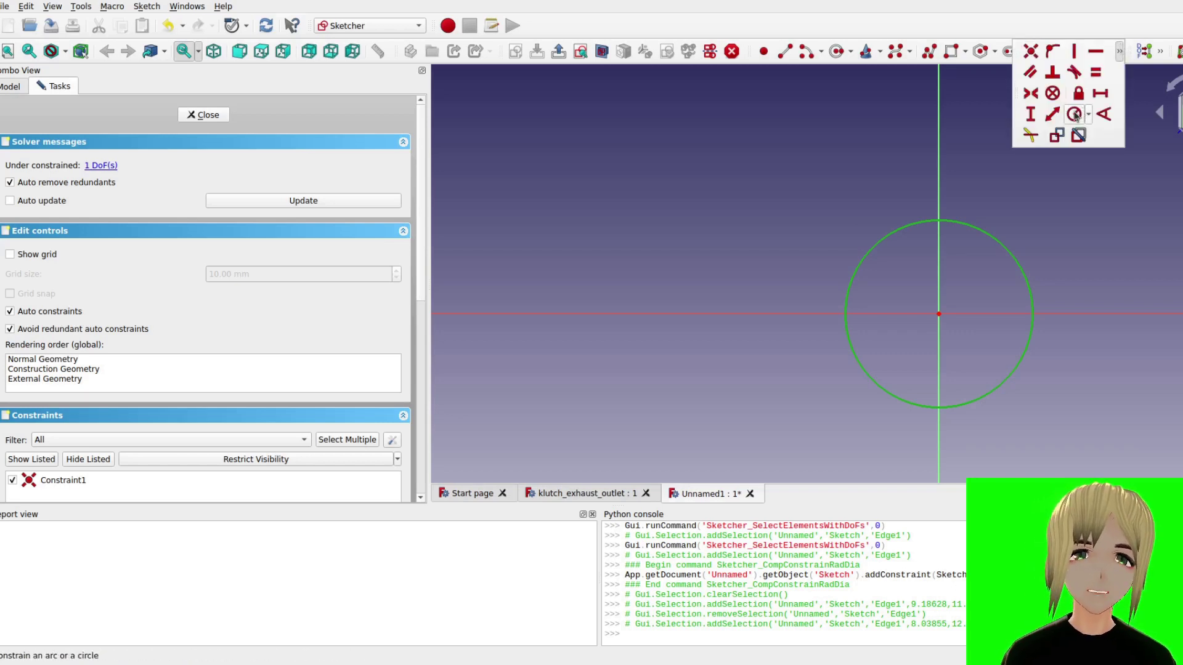
{"action": "left_click", "coordinate": [1075, 115]}
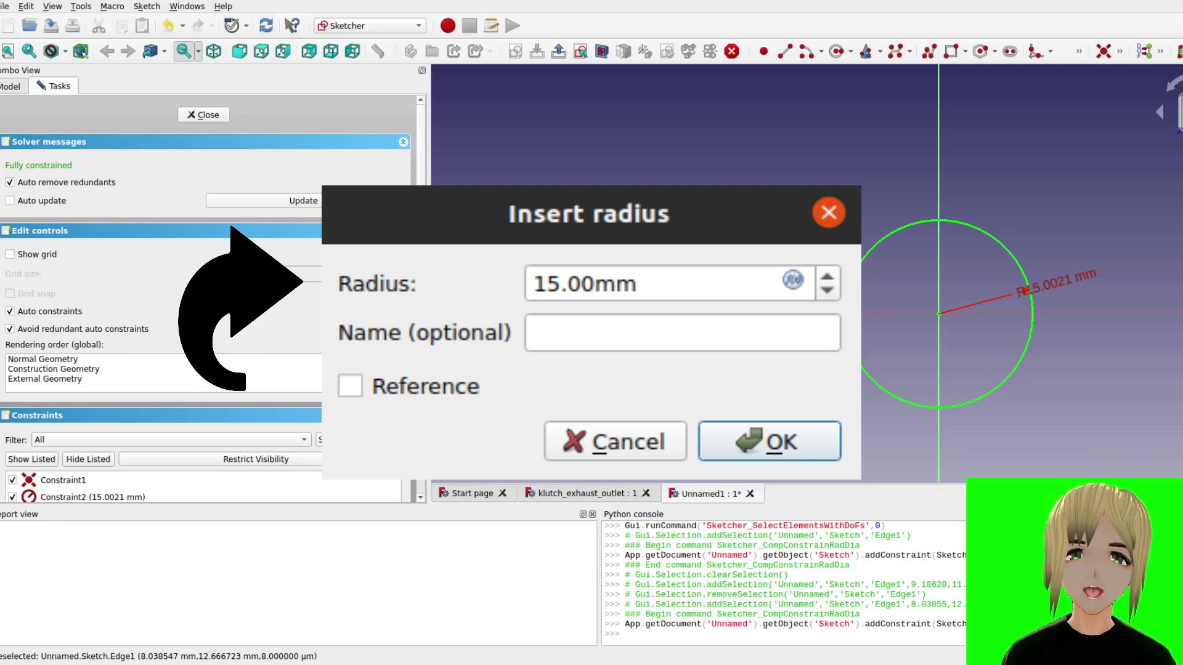
{"action": "key", "text": "Return"}
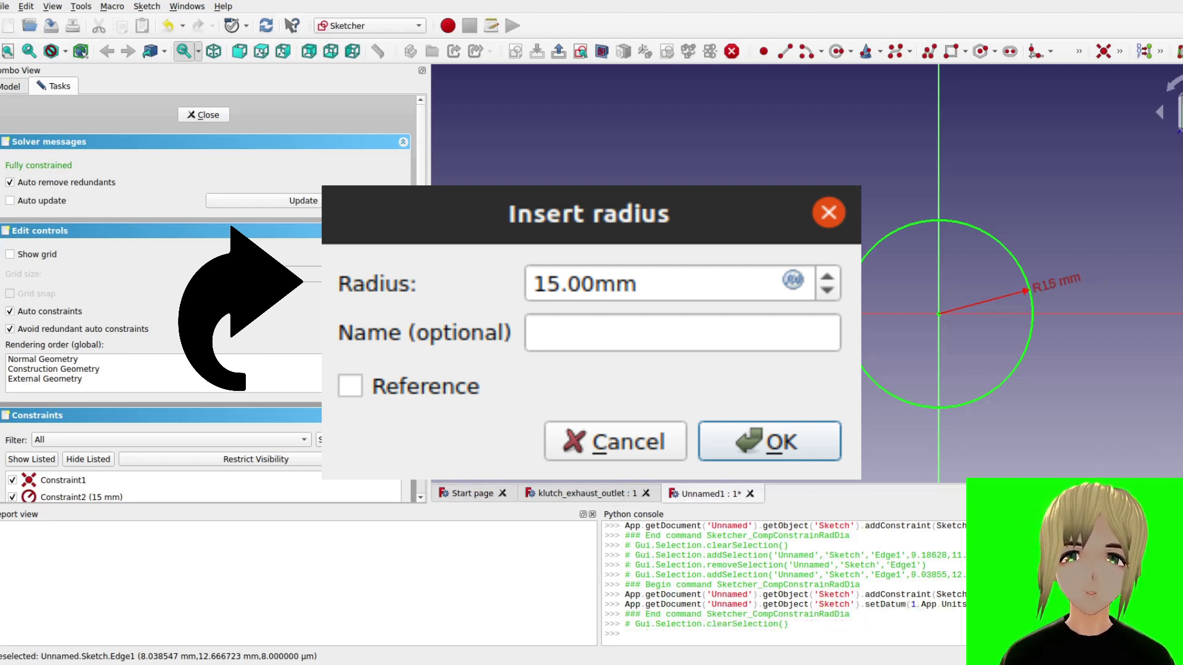
{"action": "scroll", "coordinate": [216, 374], "scroll_direction": "down", "scroll_amount": 6}
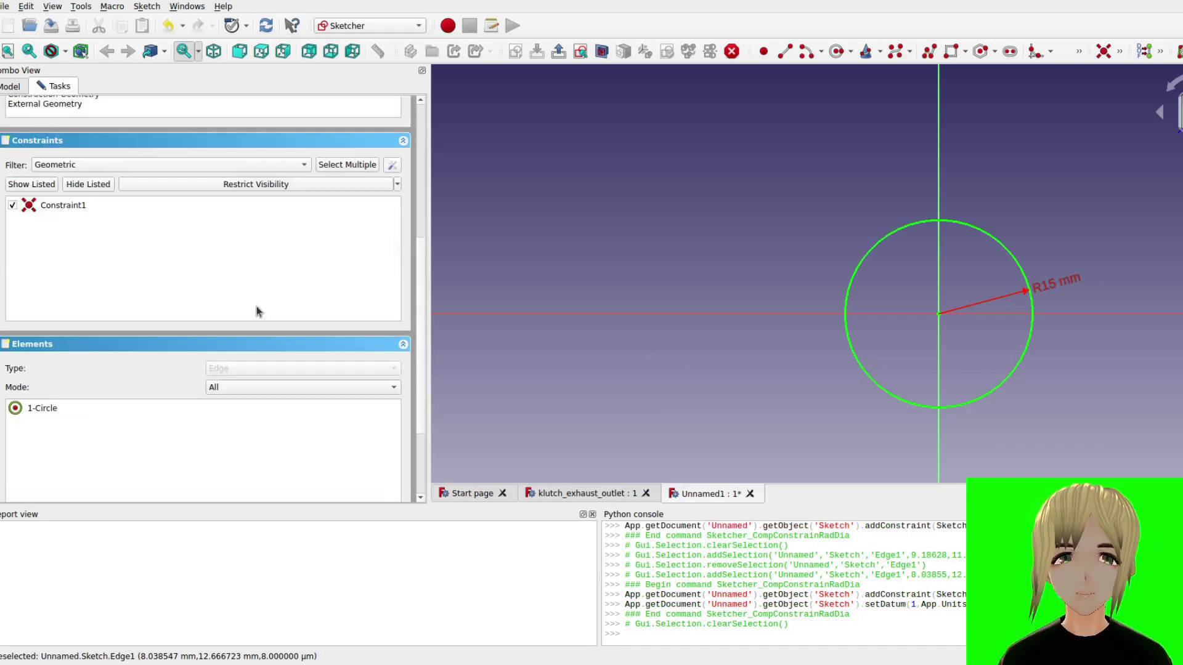
{"action": "scroll", "coordinate": [256, 311], "scroll_direction": "down", "scroll_amount": 2}
- Close the sketch and put it into a new Part Design body
{"action": "scroll", "coordinate": [219, 232], "scroll_direction": "up", "scroll_amount": 10}
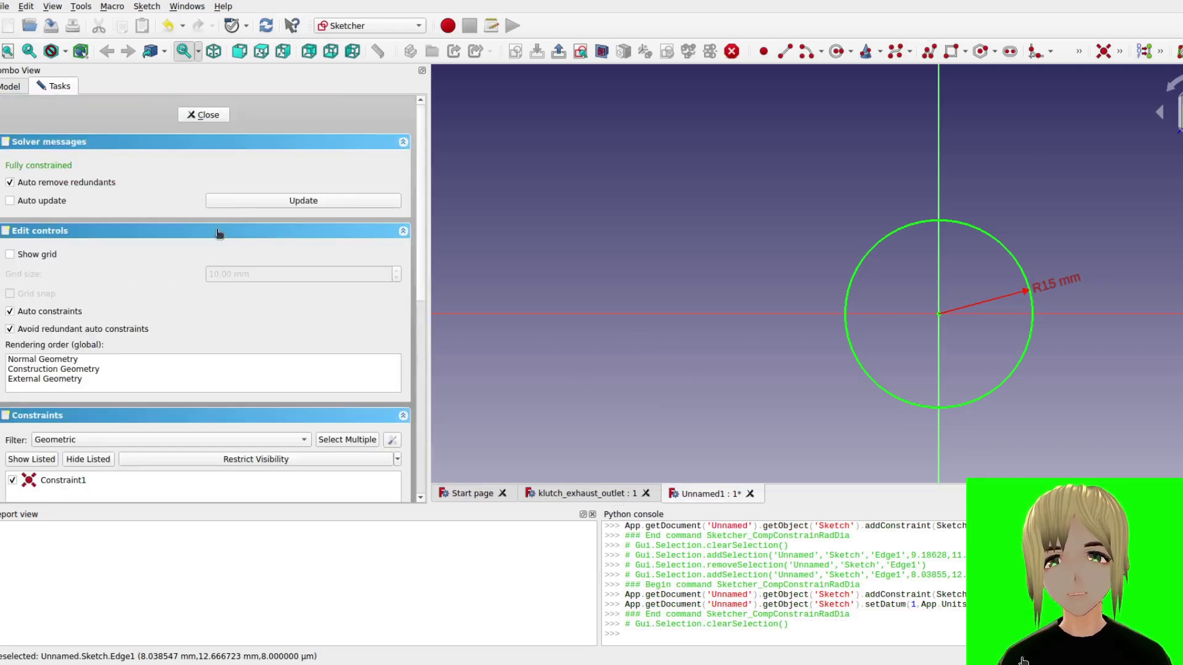
{"action": "left_click", "coordinate": [204, 115]}
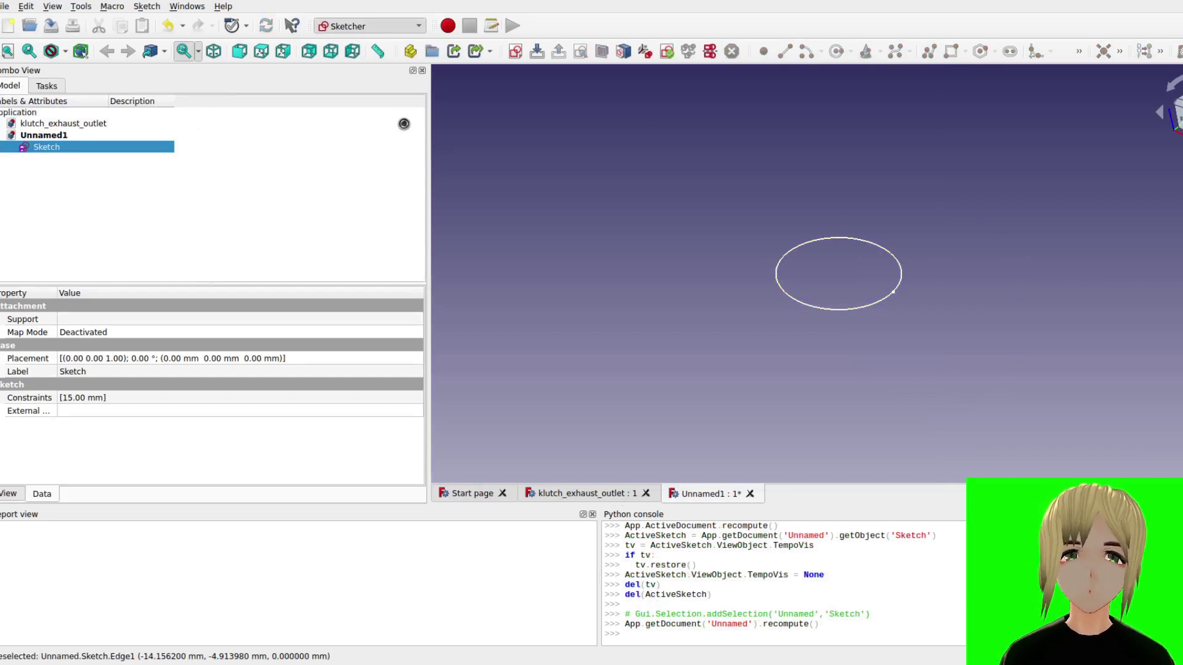
{"action": "left_click", "coordinate": [66, 106]}
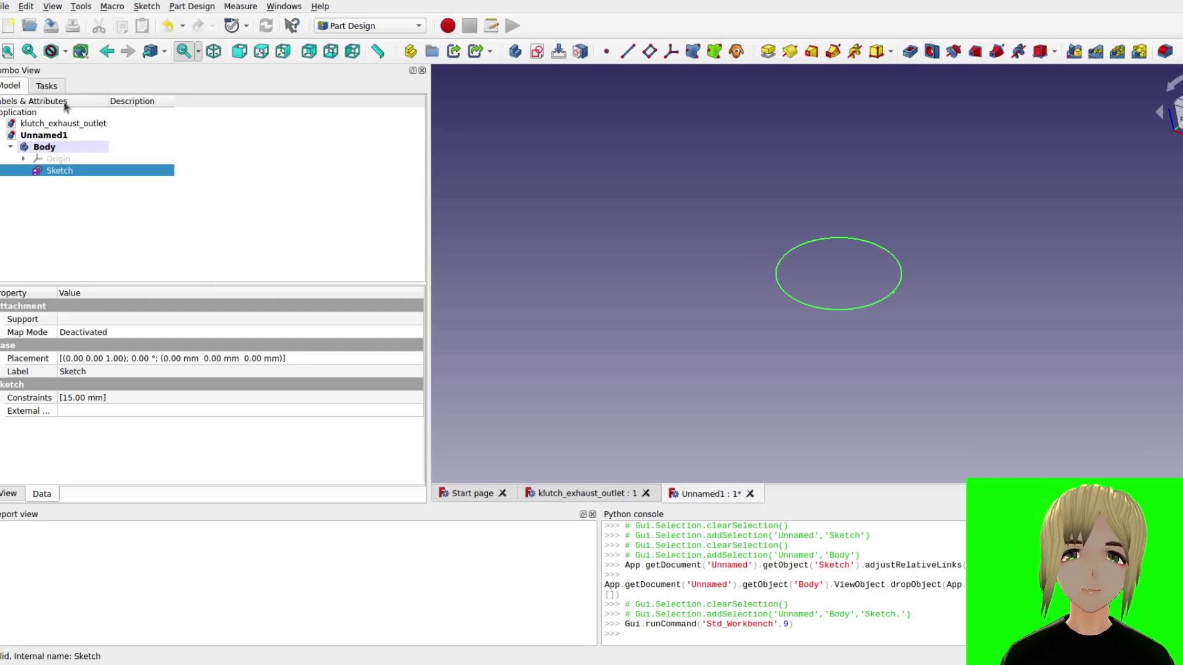
{"action": "left_click", "coordinate": [46, 85]}
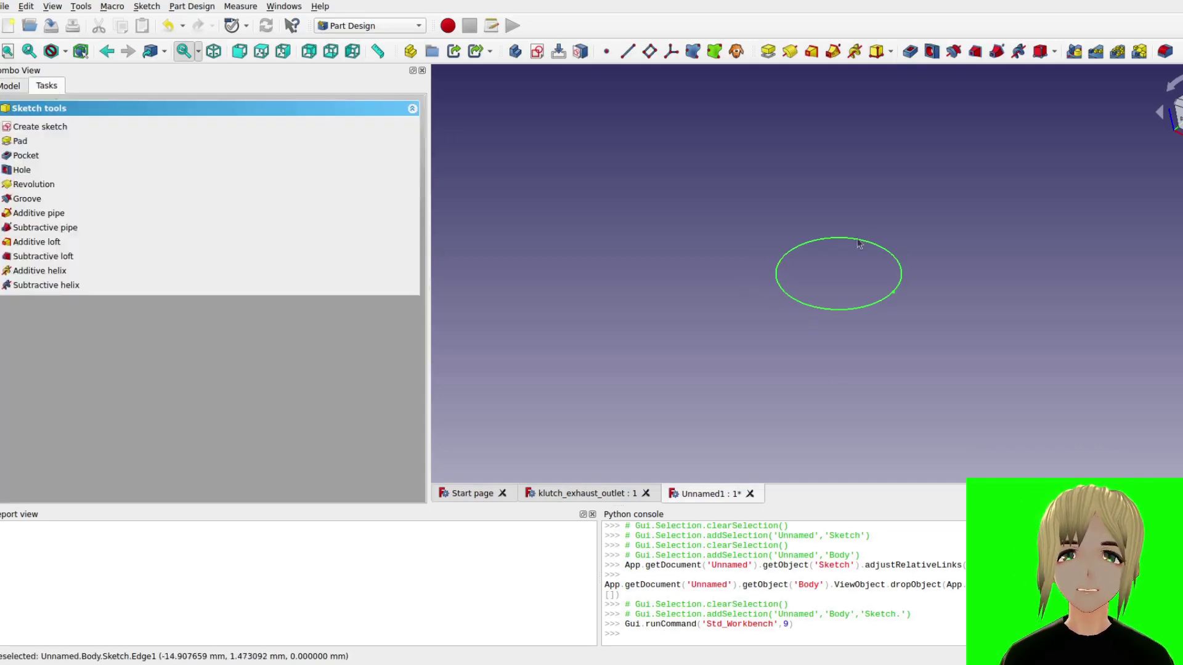
{"action": "left_click", "coordinate": [767, 51]}
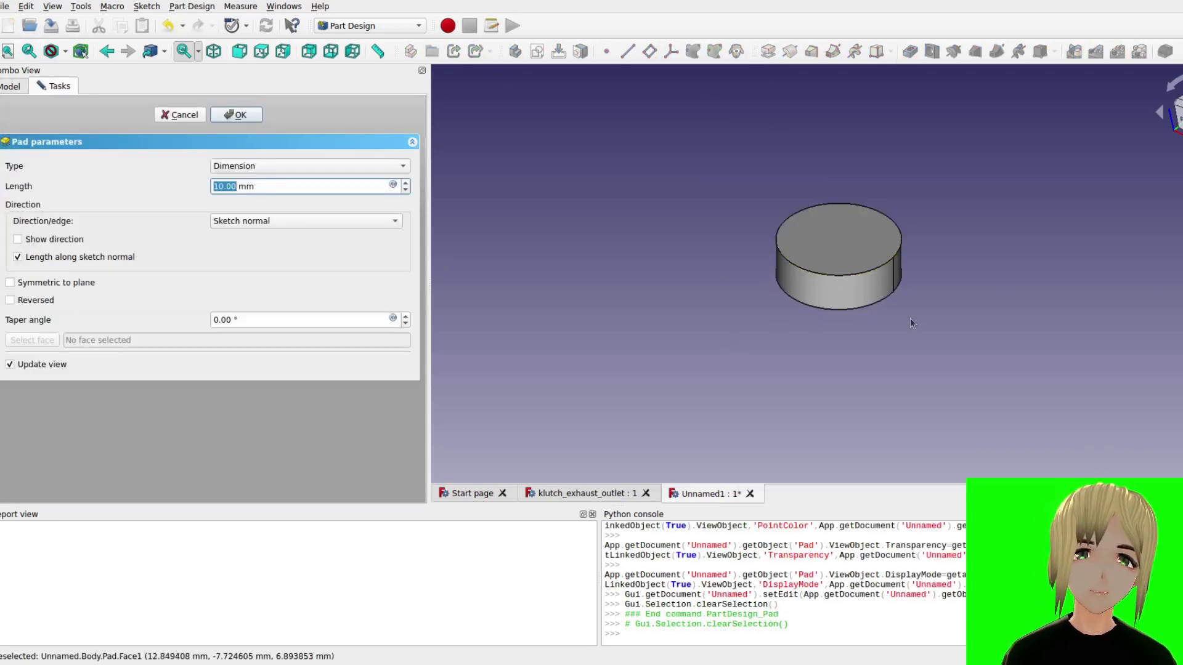
{"action": "left_click", "coordinate": [767, 102]}
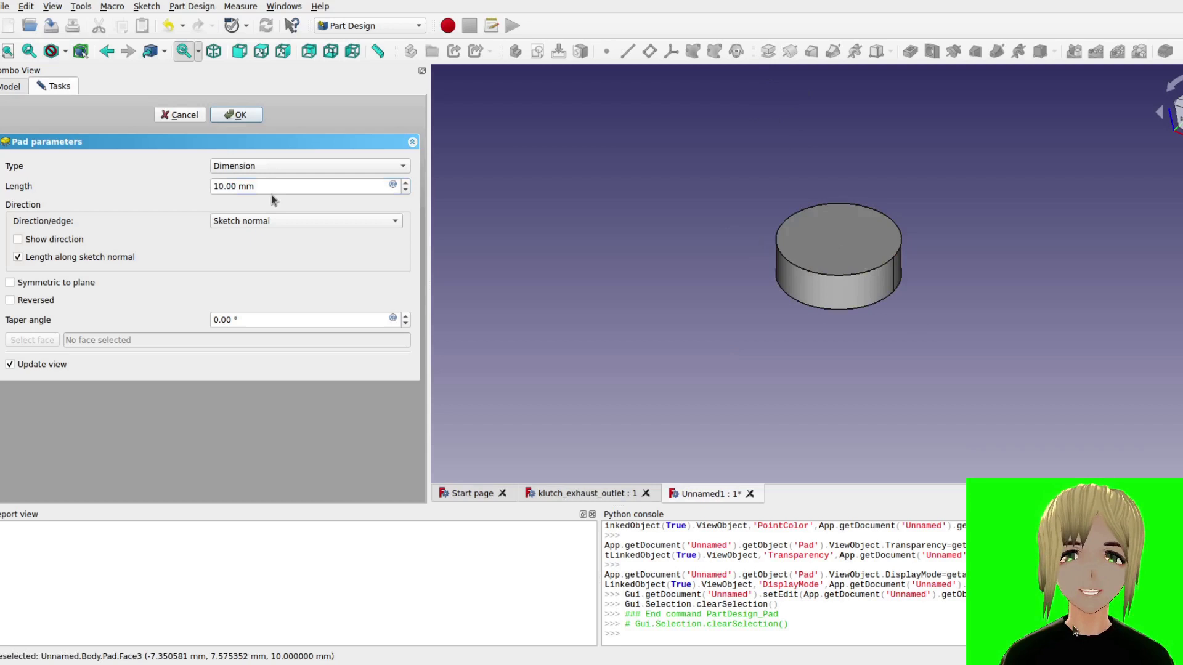
{"action": "left_click", "coordinate": [182, 115]}
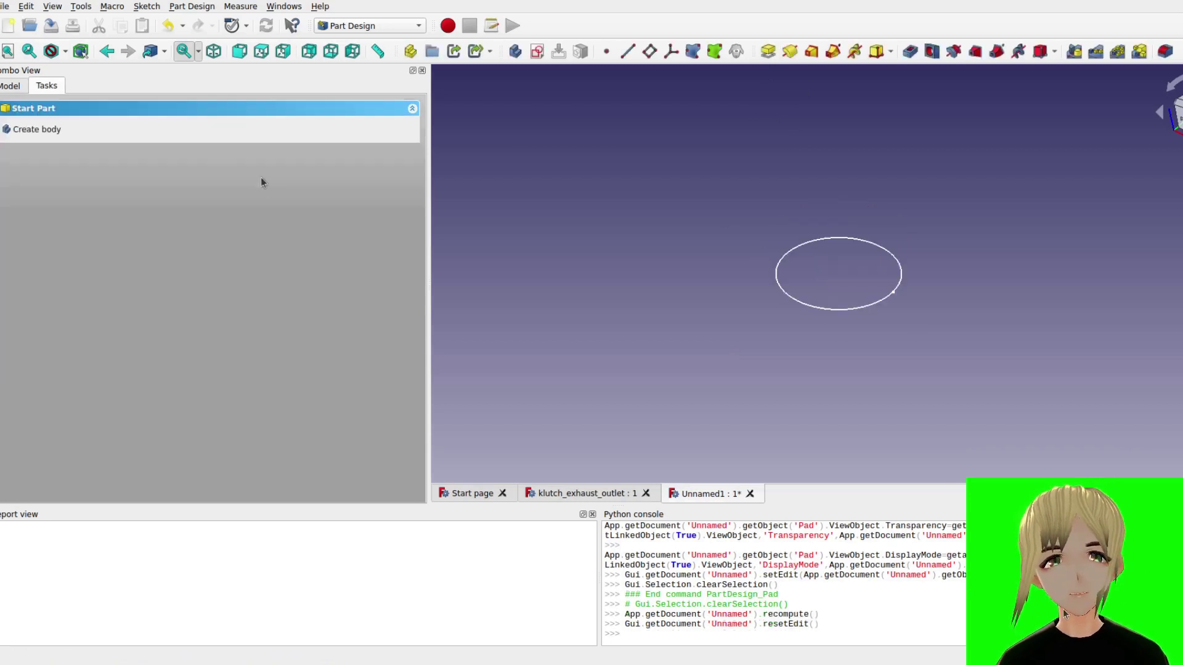
- Pad the circle sketch to a 1 mm thick solid disc
{"action": "left_click", "coordinate": [777, 266]}
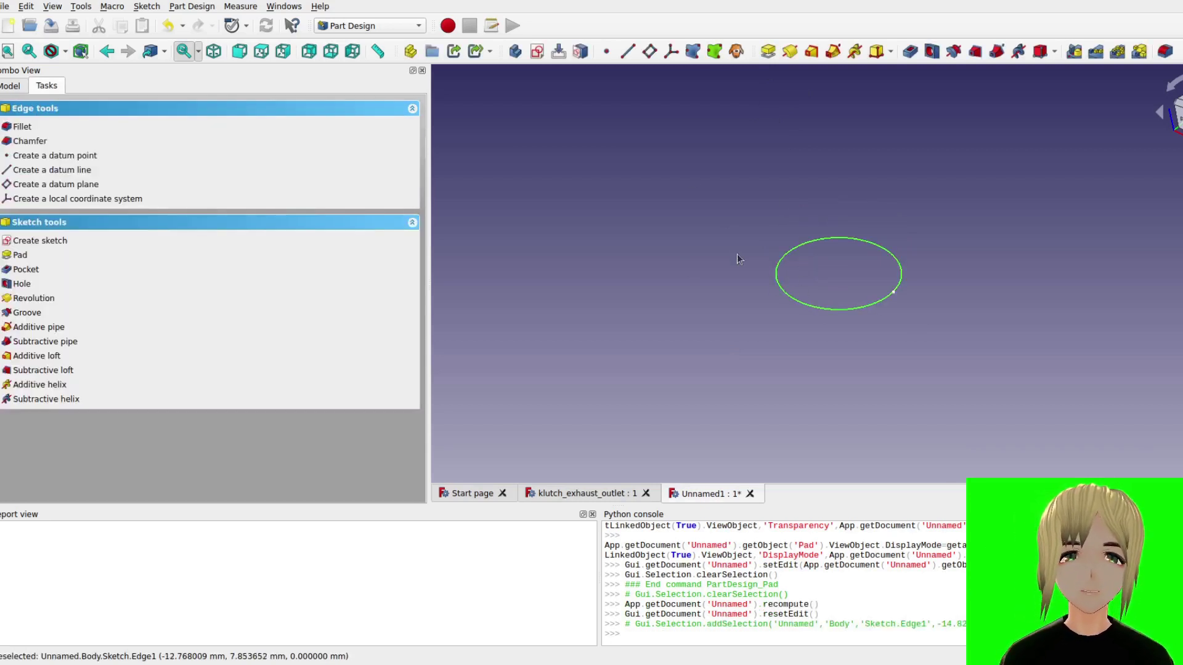
{"action": "left_click", "coordinate": [768, 52]}
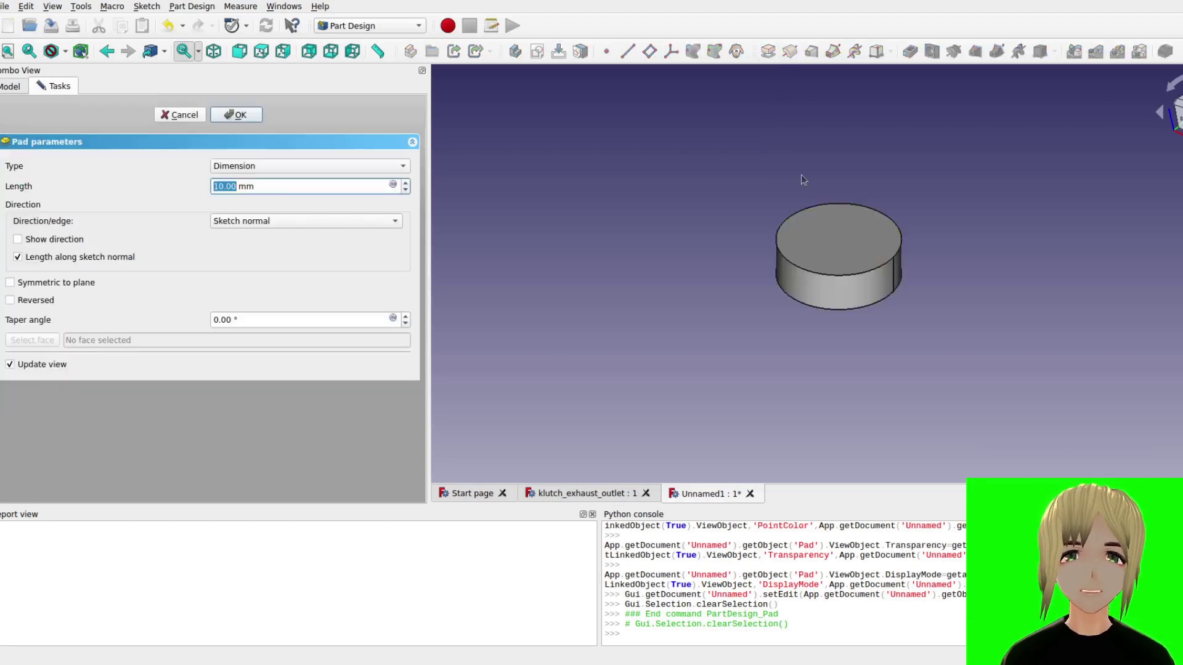
{"action": "left_click", "coordinate": [223, 186]}
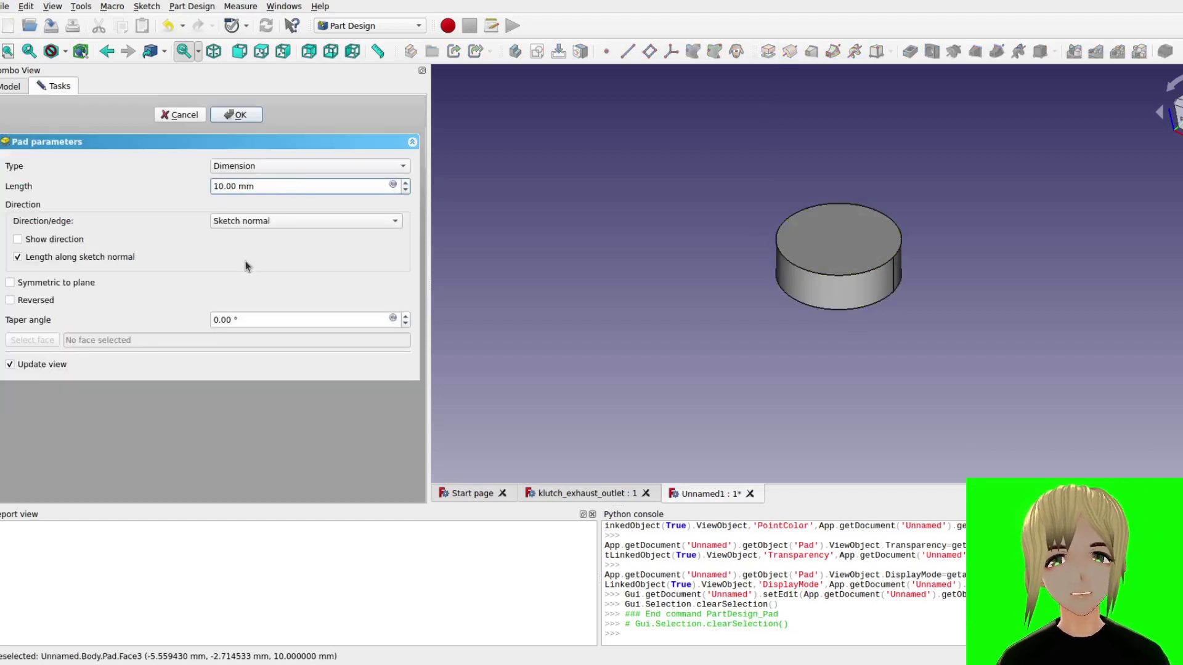
{"action": "key", "text": "BackSpace"}
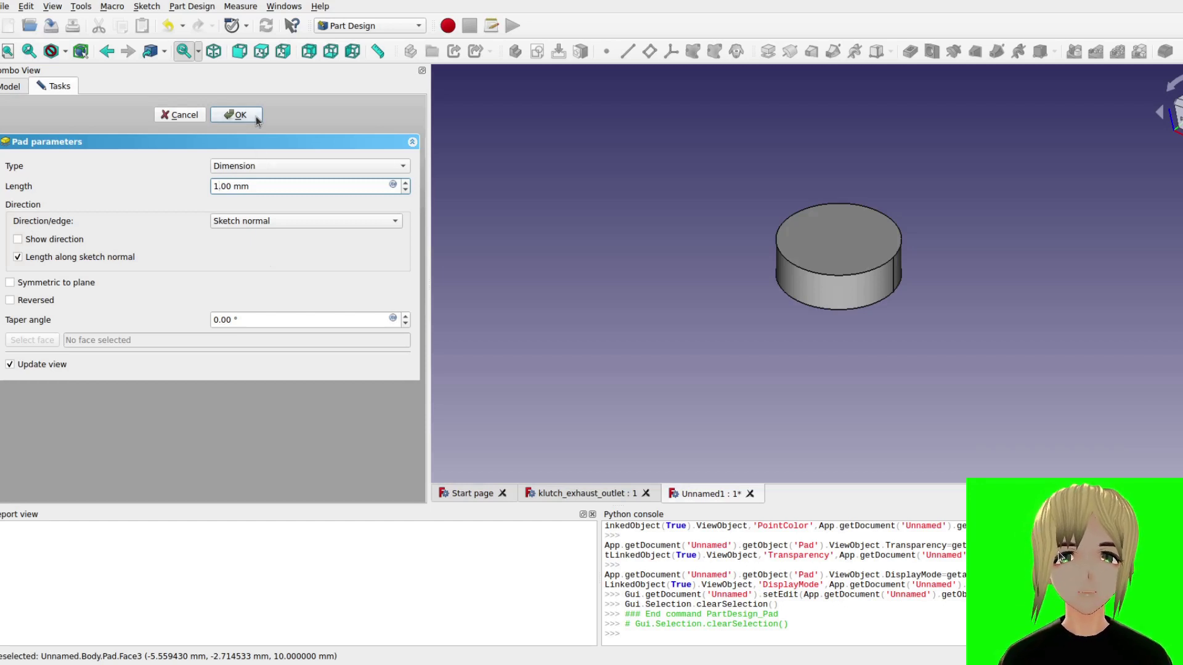
{"action": "left_click", "coordinate": [238, 115]}
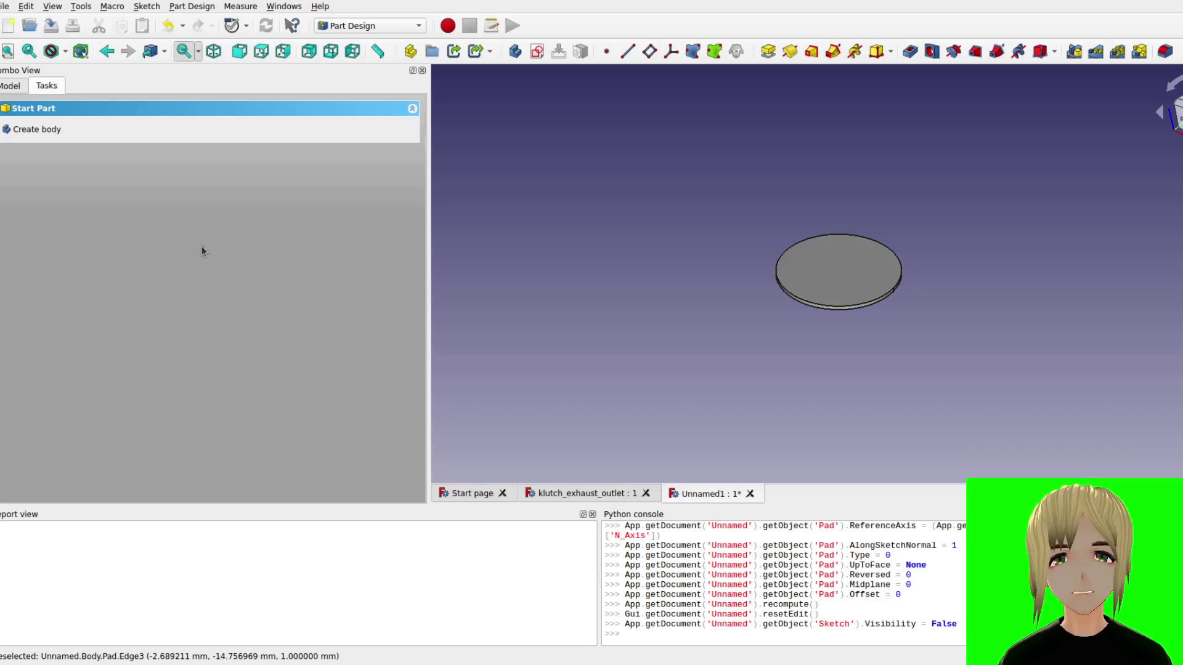
- Start a new sketch on the disc's top face
{"action": "left_click", "coordinate": [819, 276]}
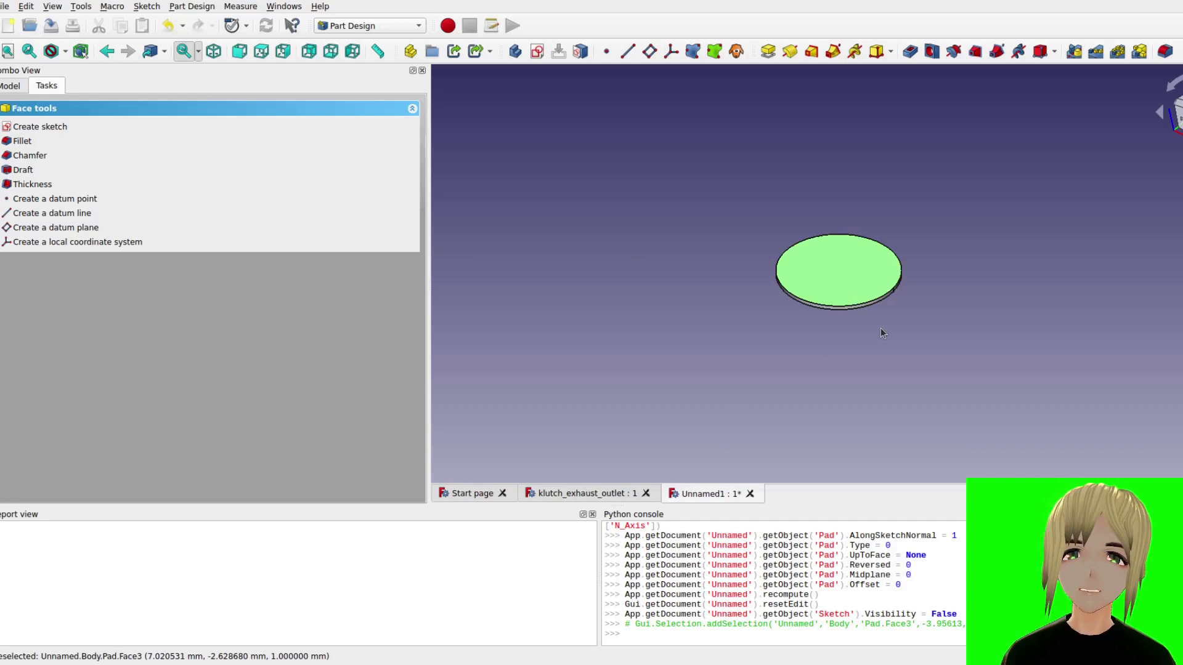
{"action": "left_click", "coordinate": [848, 286]}
{"action": "left_click", "coordinate": [948, 391]}
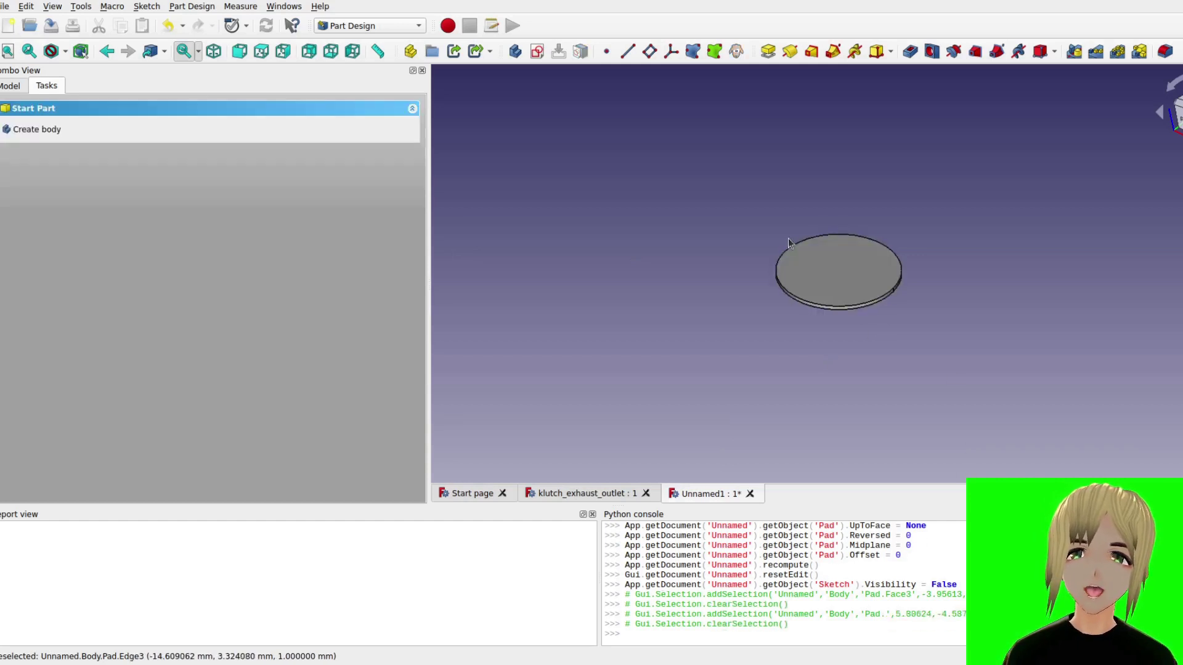
{"action": "left_click", "coordinate": [789, 266]}
{"action": "left_click", "coordinate": [31, 125]}
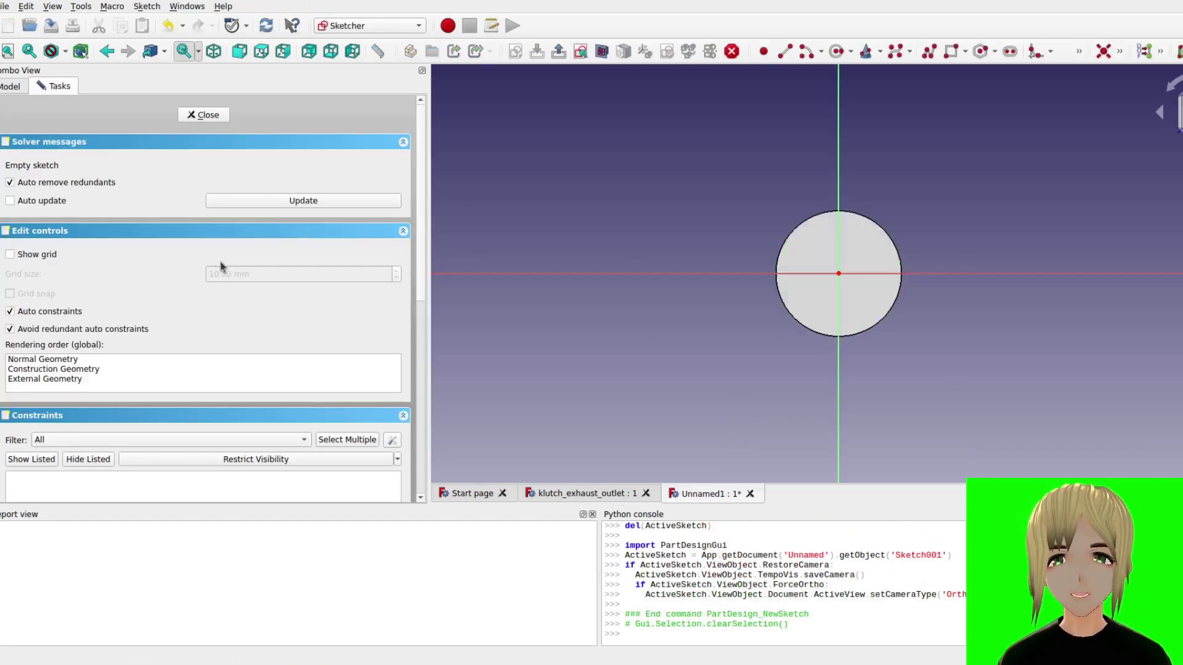
{"action": "scroll", "coordinate": [868, 271], "scroll_direction": "up", "scroll_amount": 5}
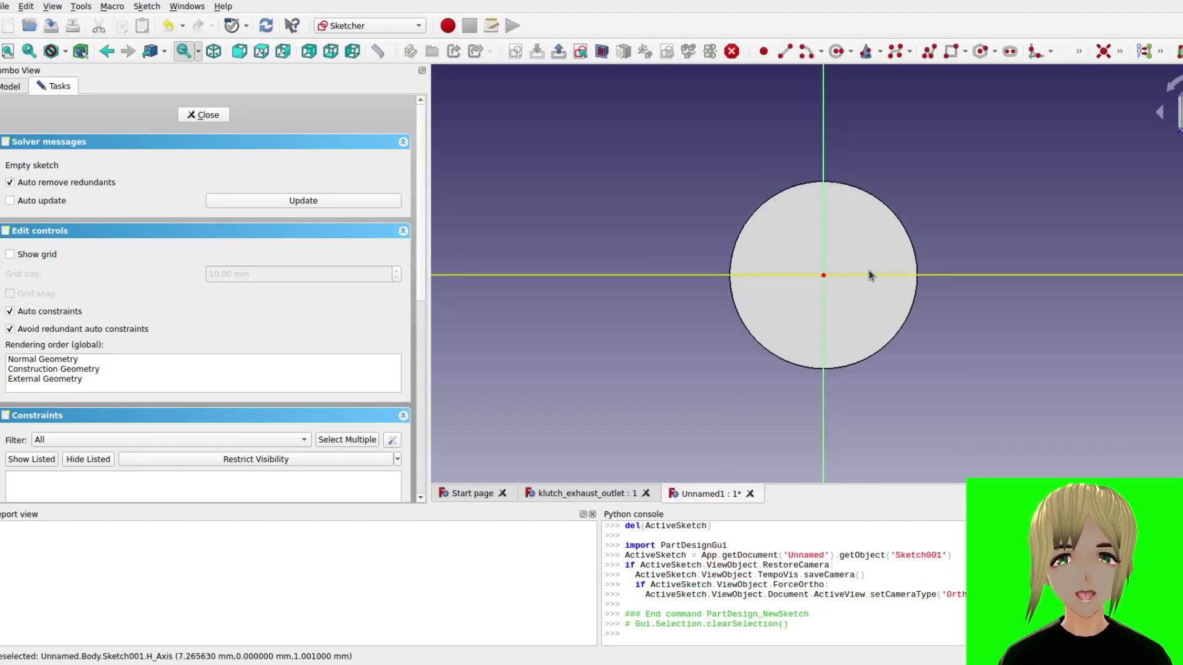
- Draw an origin-centred circle of about 11.5 mm radius
{"action": "left_click", "coordinate": [835, 53]}
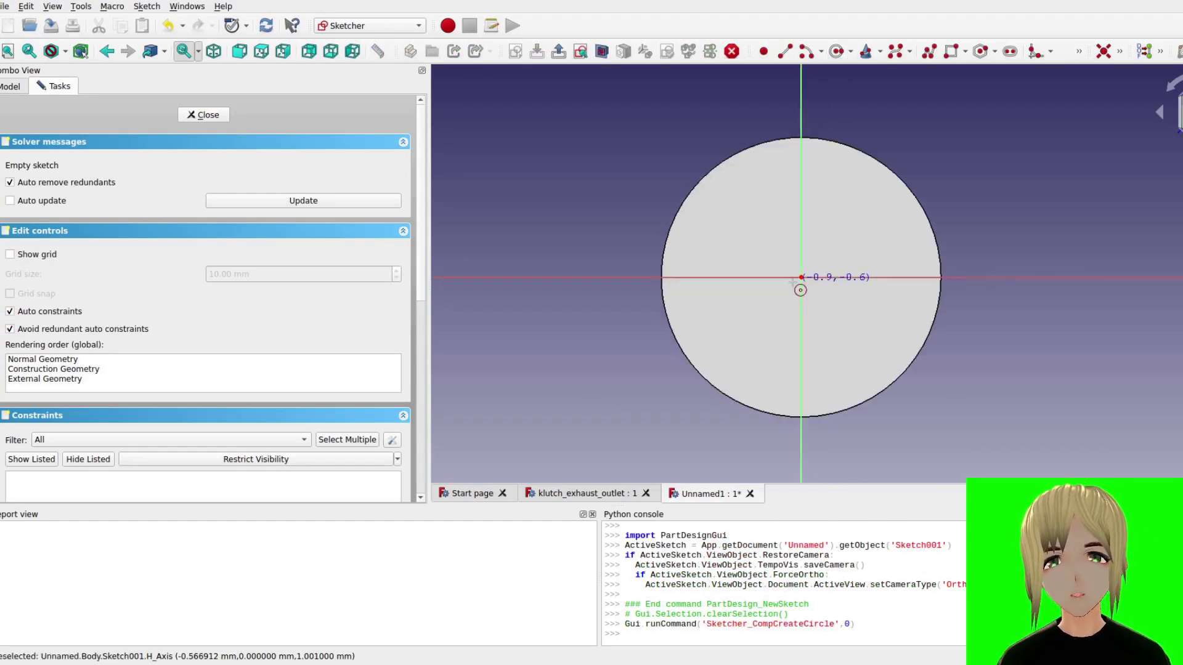
{"action": "scroll", "coordinate": [802, 275], "scroll_direction": "up", "scroll_amount": 4}
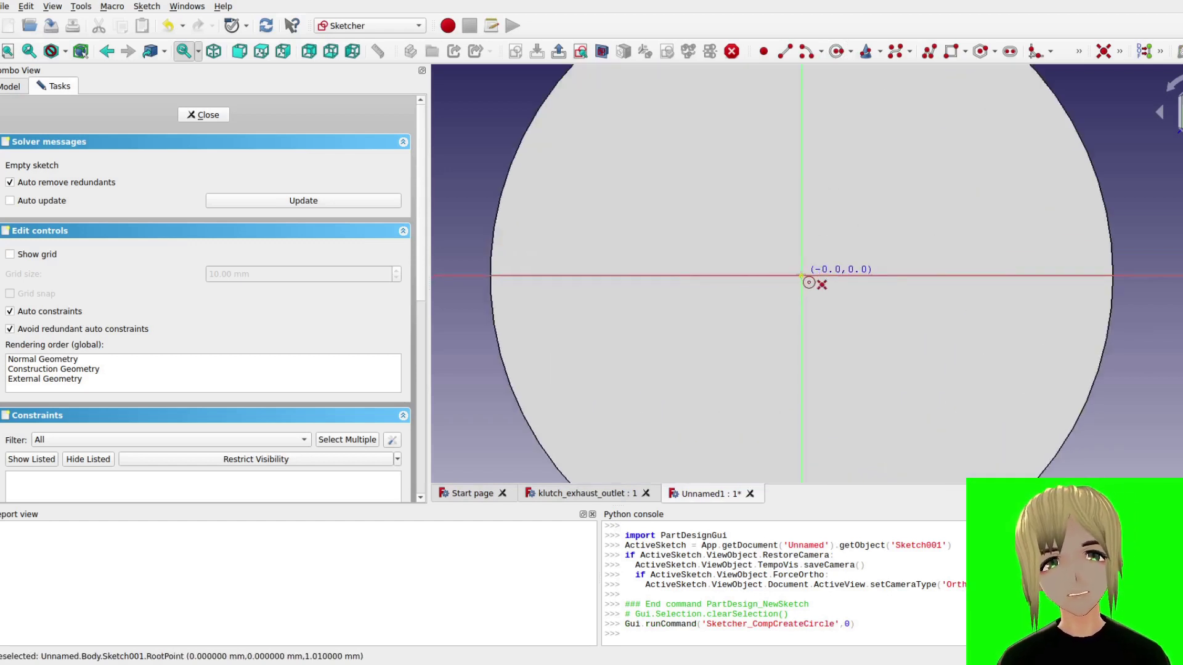
{"action": "left_click", "coordinate": [802, 275]}
{"action": "scroll", "coordinate": [896, 310], "scroll_direction": "down", "scroll_amount": 3}
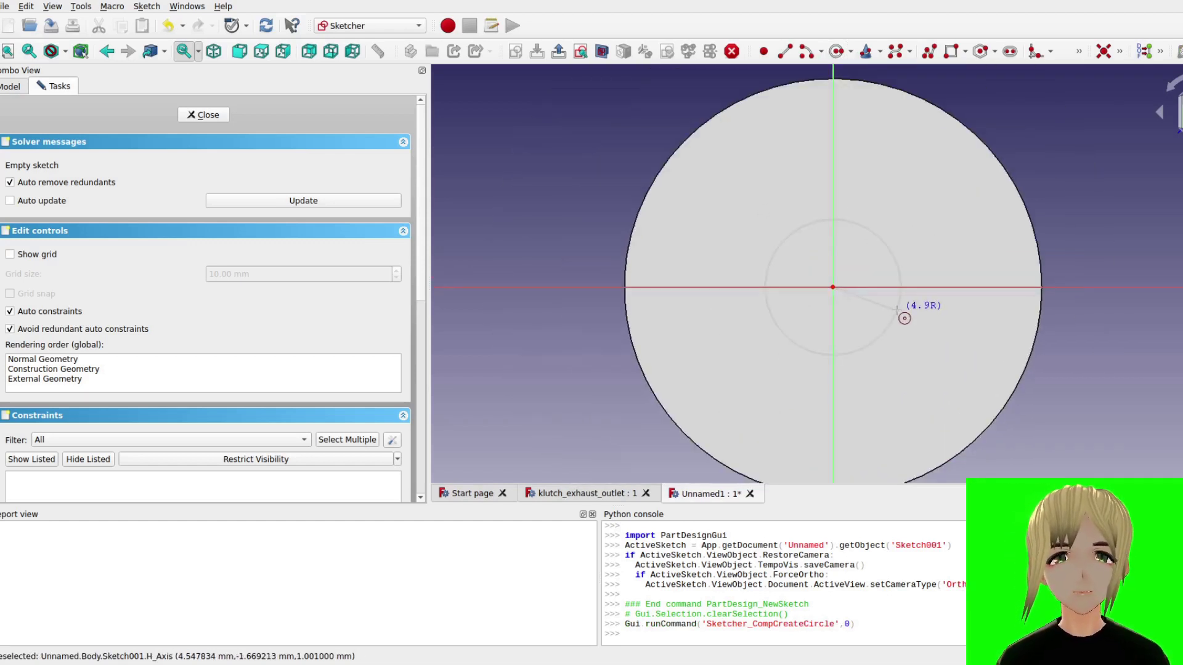
{"action": "scroll", "coordinate": [897, 311], "scroll_direction": "down", "scroll_amount": 1}
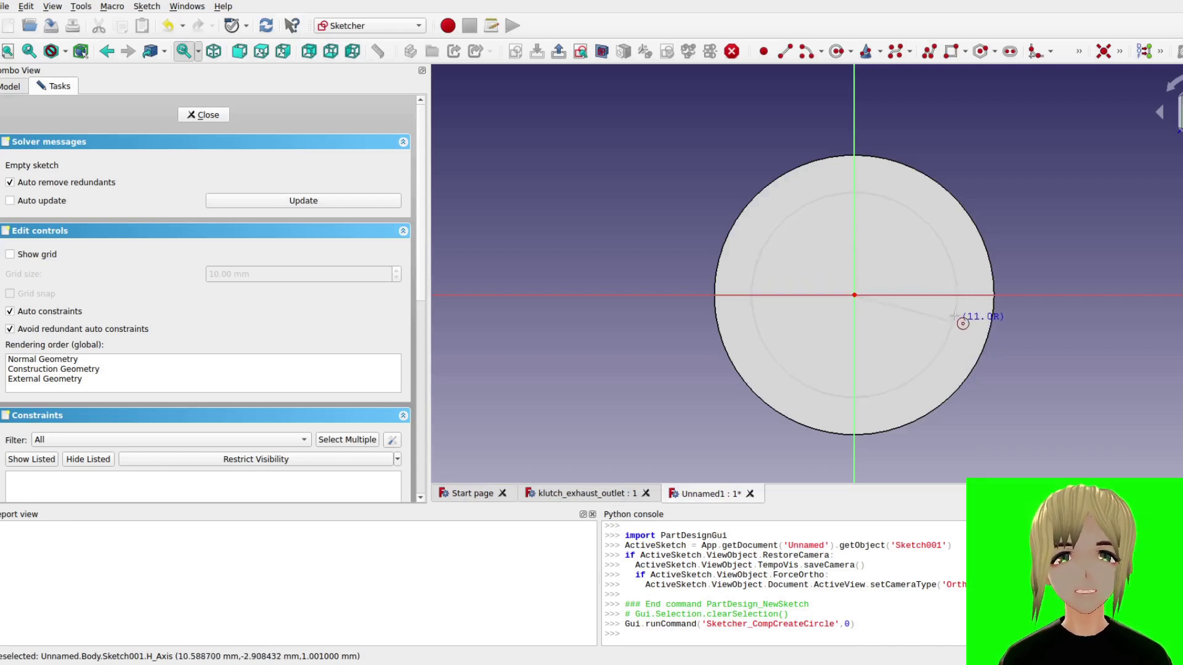
{"action": "scroll", "coordinate": [958, 316], "scroll_direction": "up", "scroll_amount": 3}
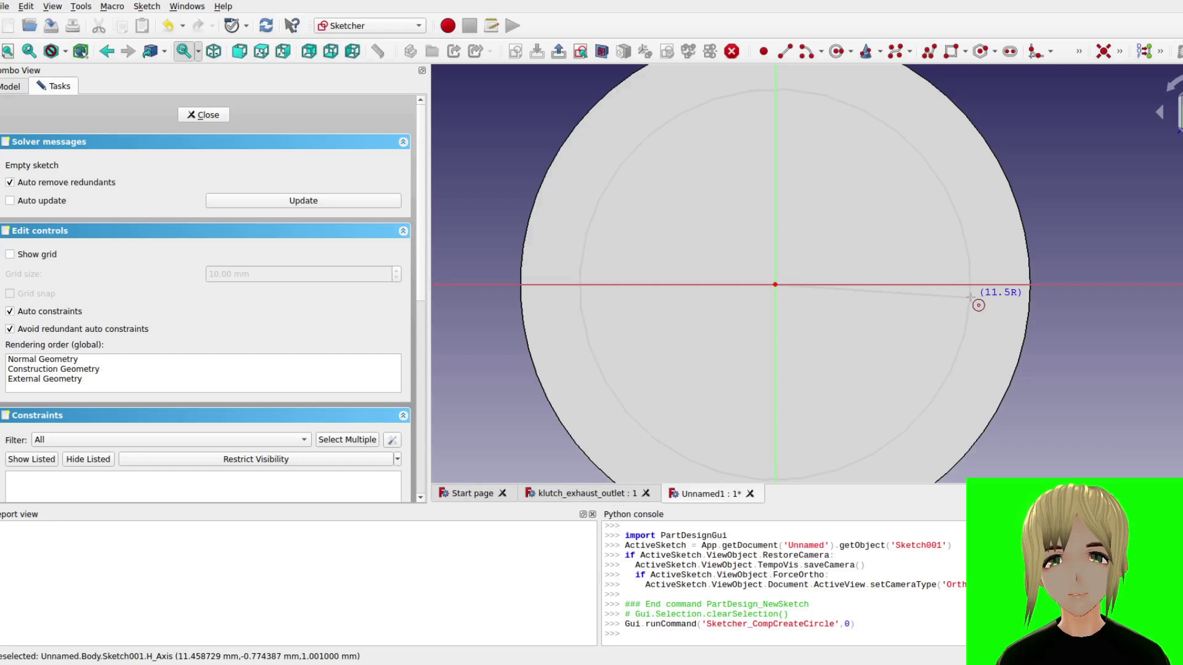
{"action": "left_click", "coordinate": [970, 297]}
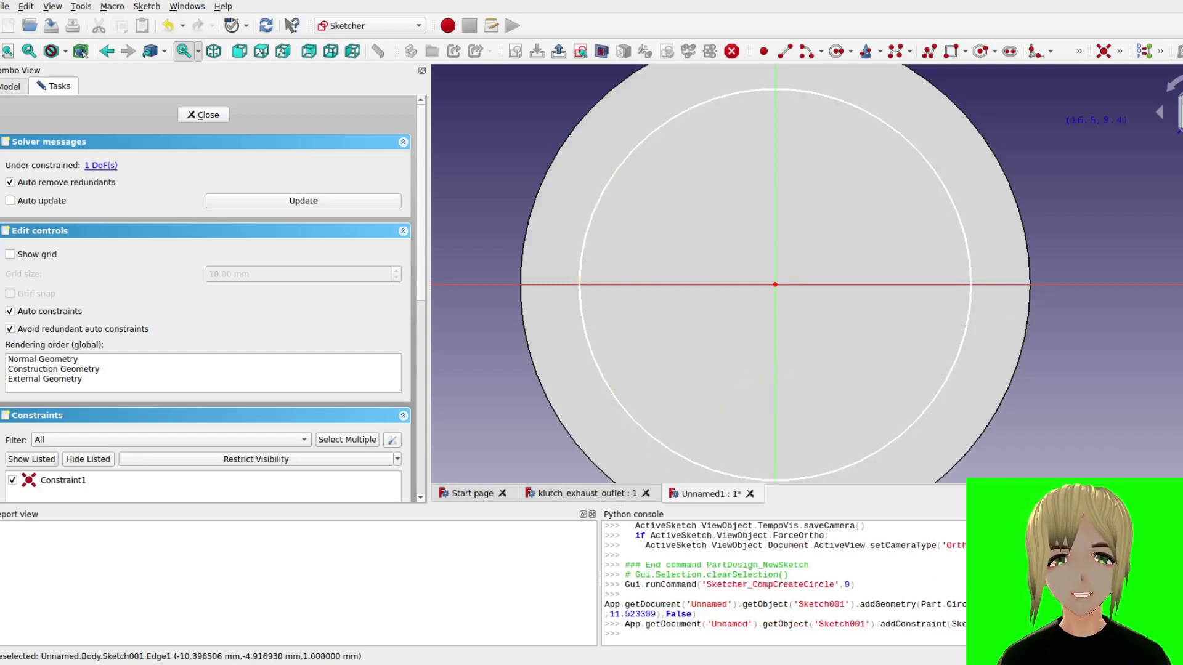
- Try a radius constraint on the inner circle and back it out, leaving it unconstrained
{"action": "left_click", "coordinate": [1118, 55]}
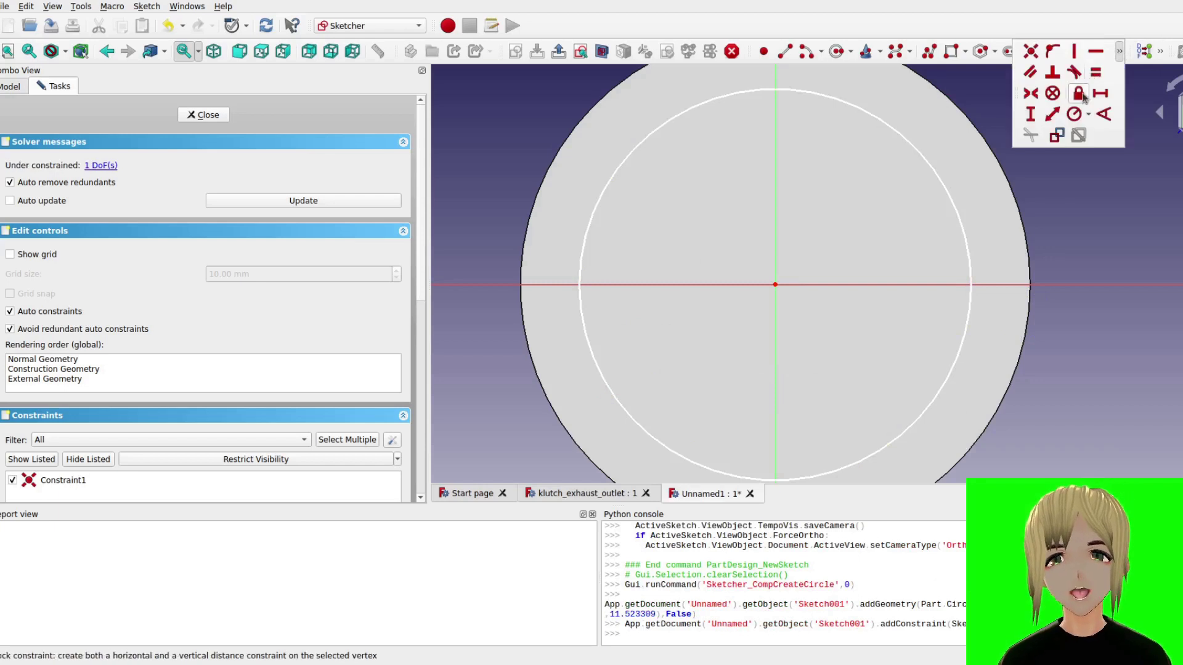
{"action": "left_click", "coordinate": [1075, 113]}
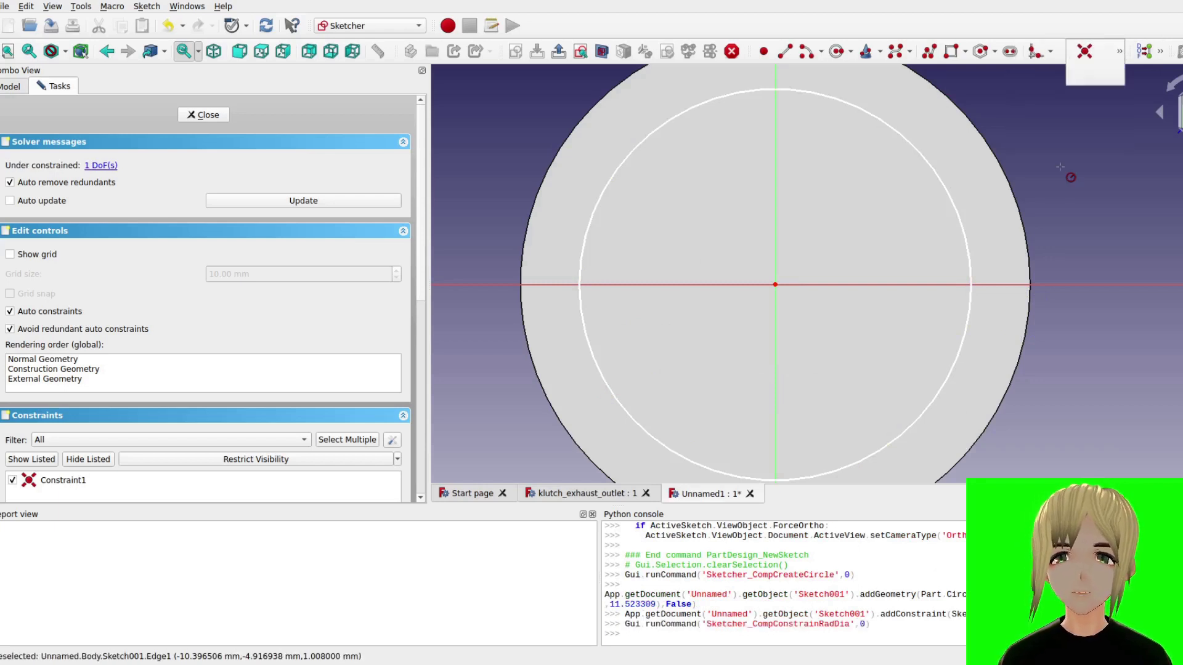
{"action": "right_click", "coordinate": [472, 248]}
{"action": "left_click", "coordinate": [583, 240]}
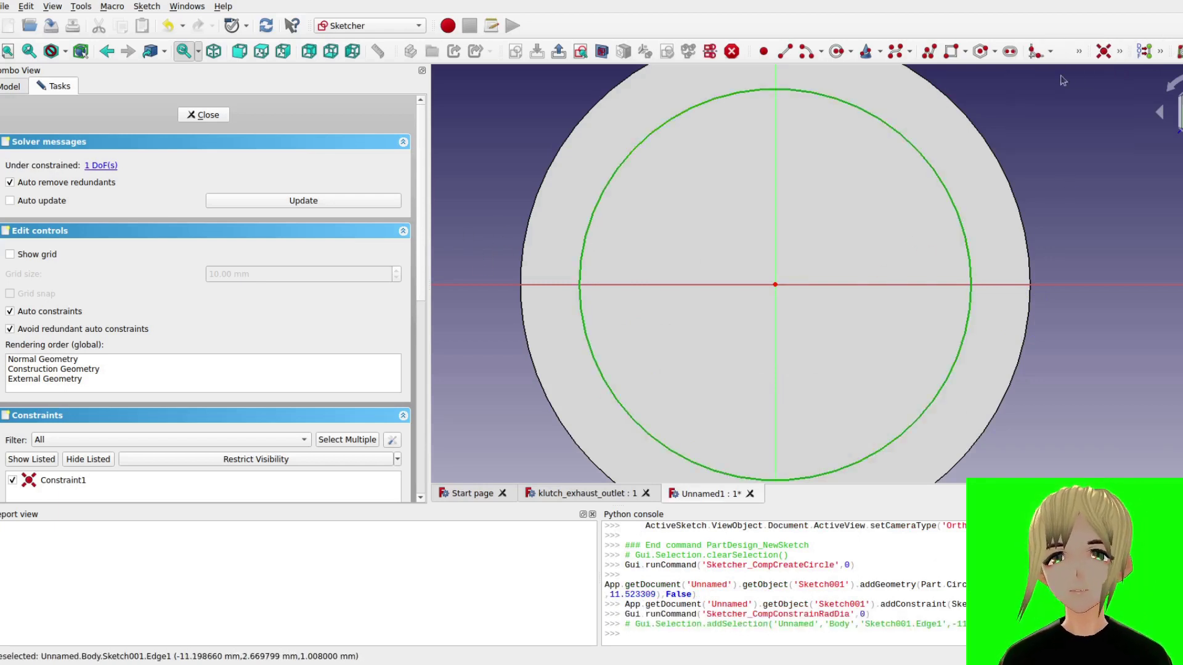
{"action": "left_click", "coordinate": [1120, 54]}
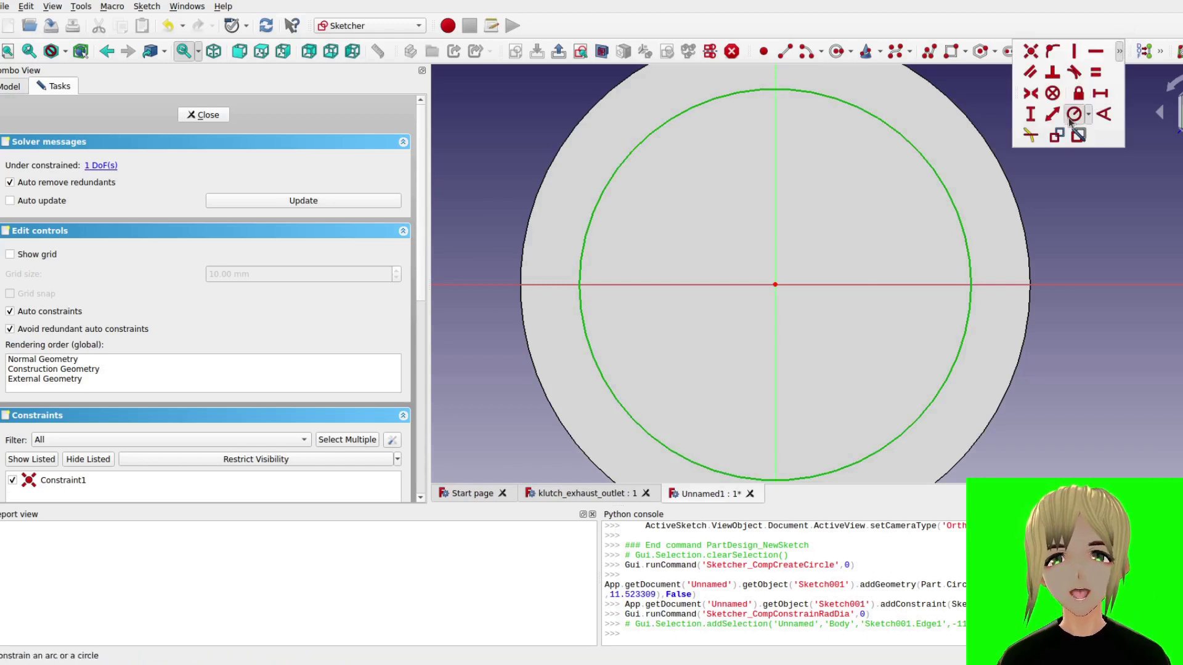
{"action": "left_click", "coordinate": [1075, 113]}
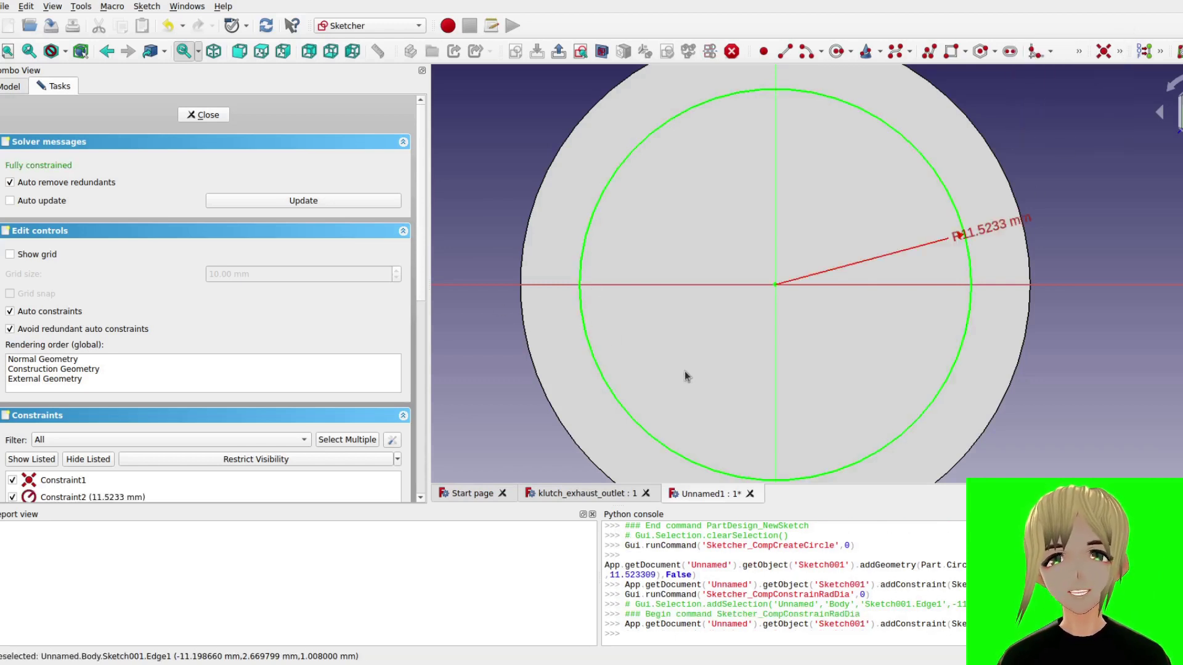
{"action": "key", "text": "Escape"}
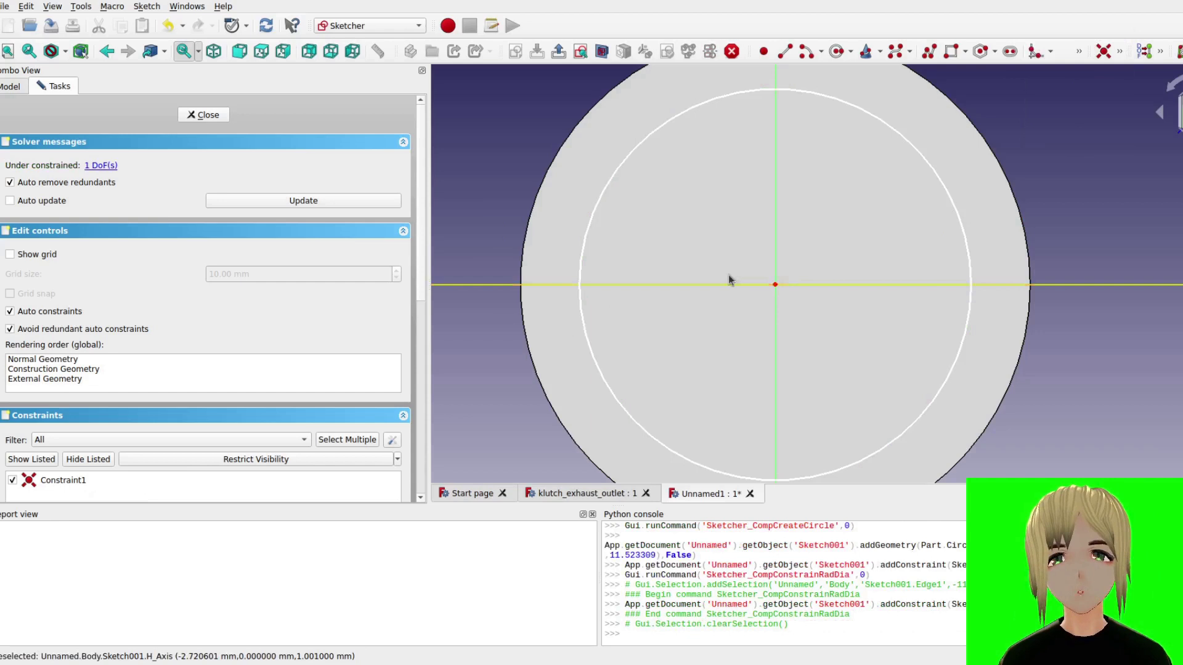
- Select the inner circle and switch to the Part Design workbench
{"action": "left_click", "coordinate": [941, 172]}
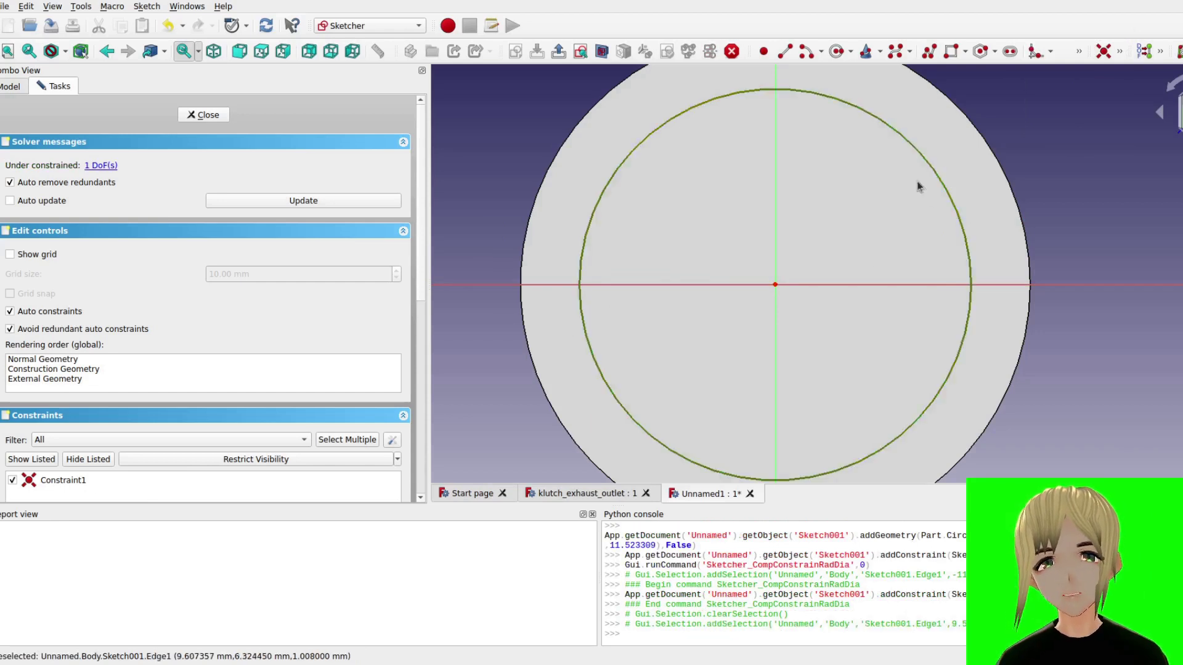
{"action": "left_click", "coordinate": [386, 26]}
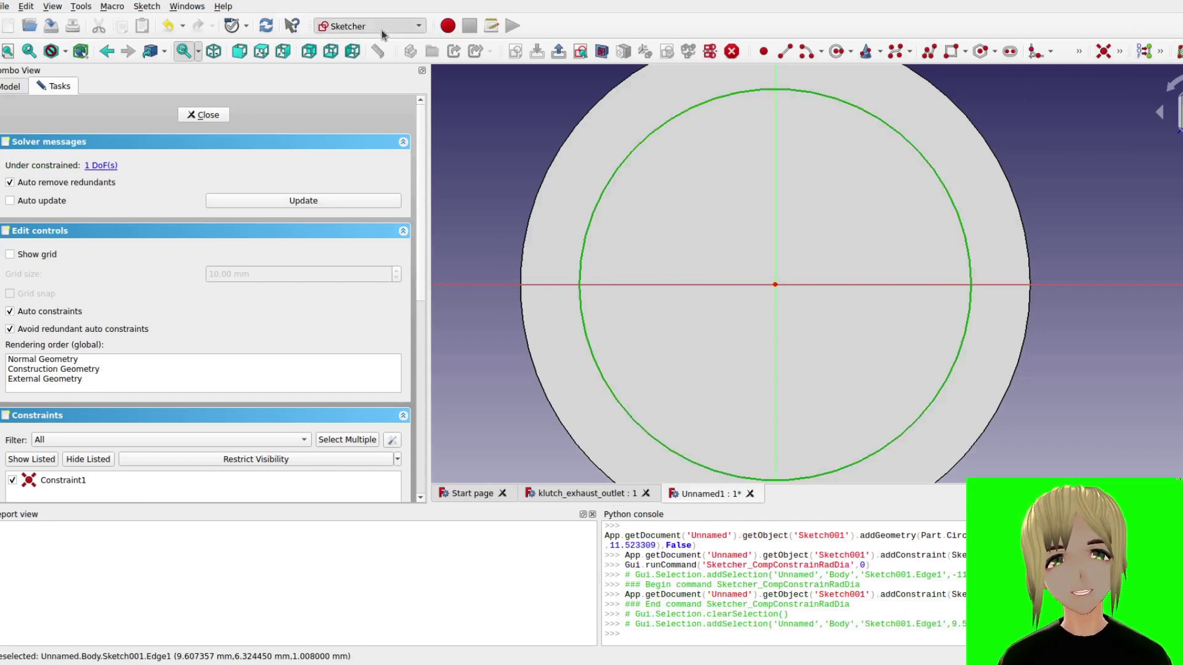
{"action": "left_click", "coordinate": [361, 121]}
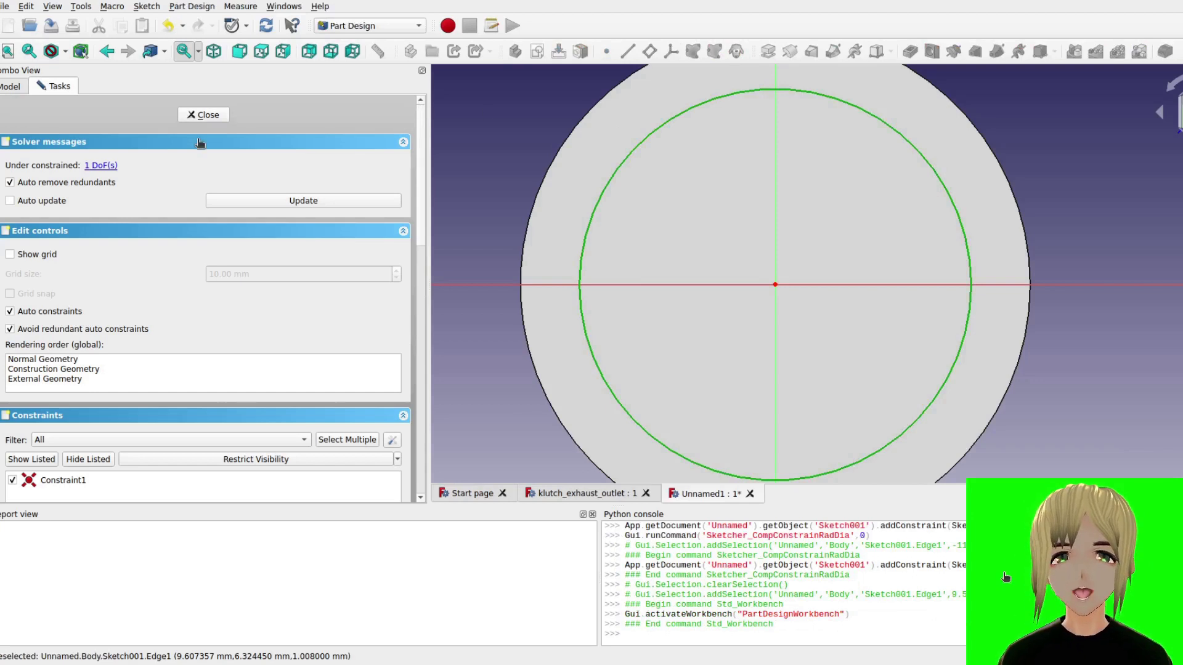
- Pad the inner circle 3.50 mm up from the disc as a raised boss
{"action": "left_click", "coordinate": [203, 115]}
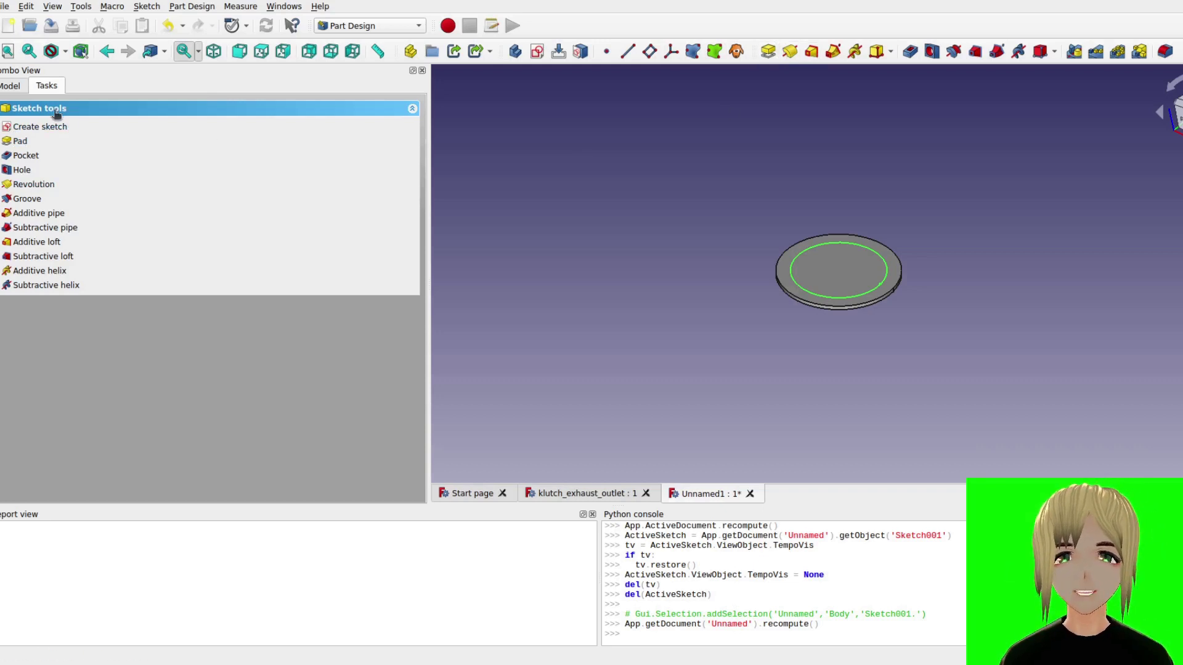
{"action": "left_click", "coordinate": [22, 139]}
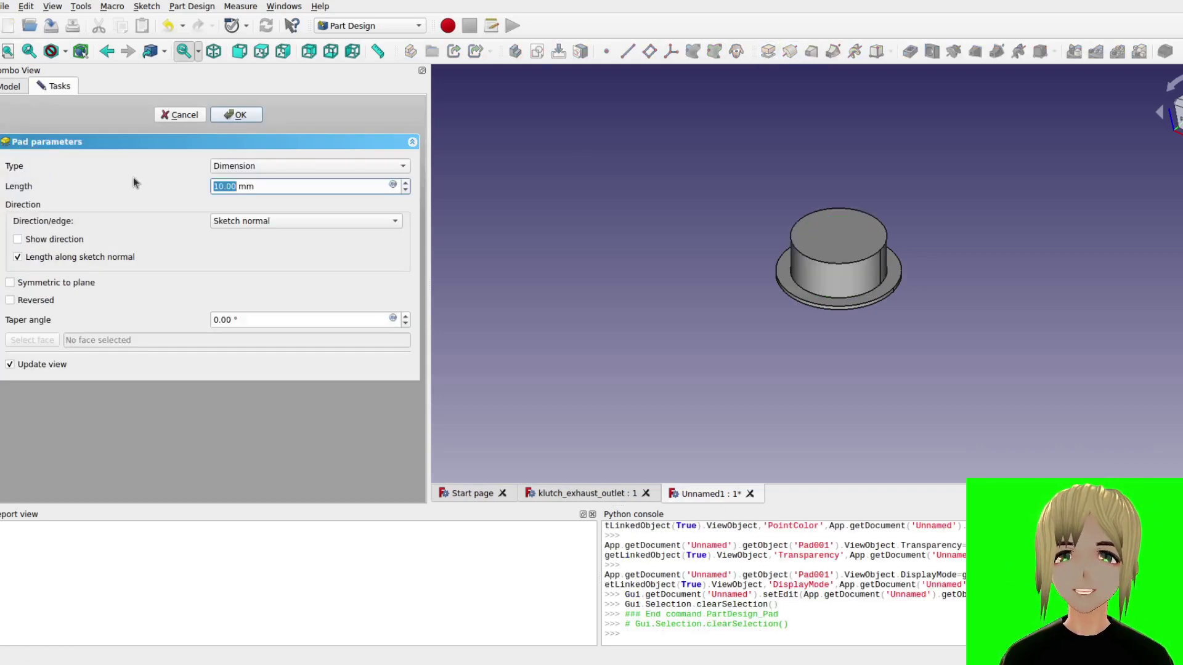
{"action": "key", "text": "Left"}
{"action": "key", "text": "Right"}
{"action": "key", "text": "Right"}
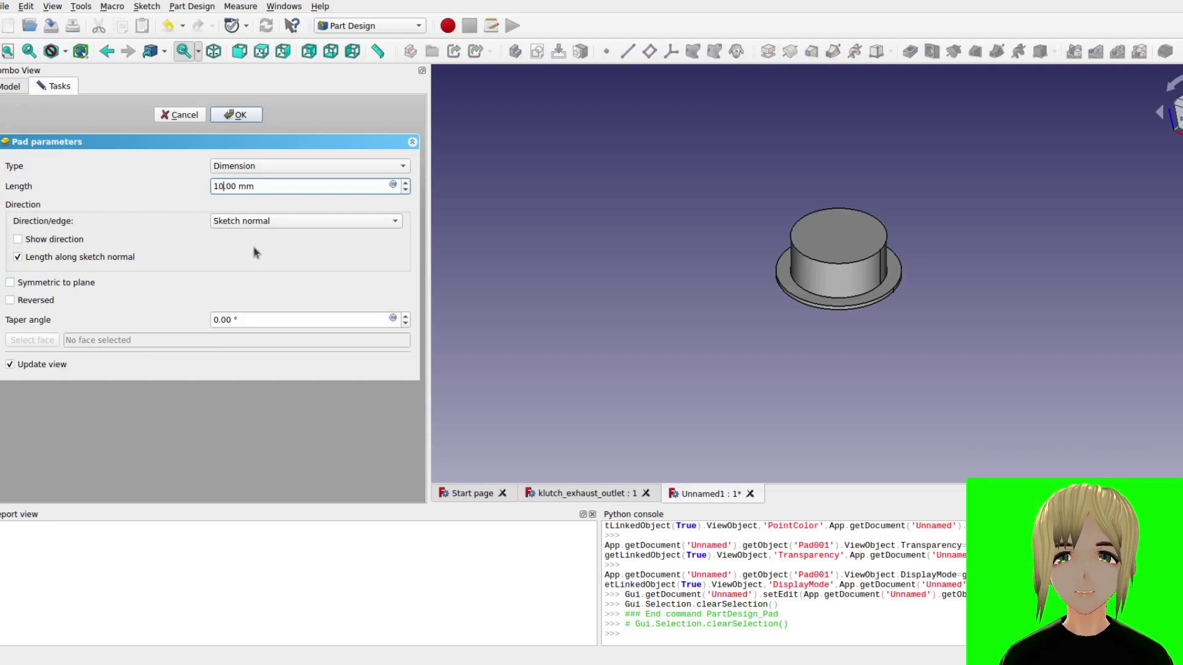
{"action": "key", "text": "BackSpace"}
{"action": "key", "text": "BackSpace"}
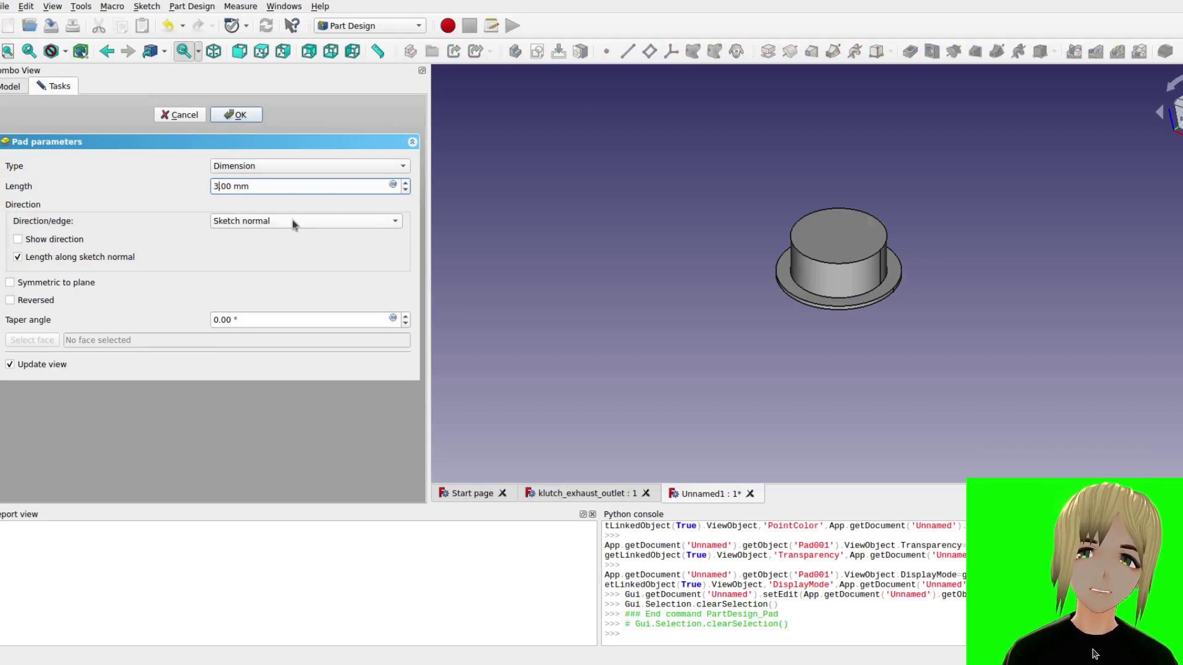
{"action": "type", "text": "3"}
{"action": "key", "text": "Right"}
{"action": "key", "text": "Delete"}
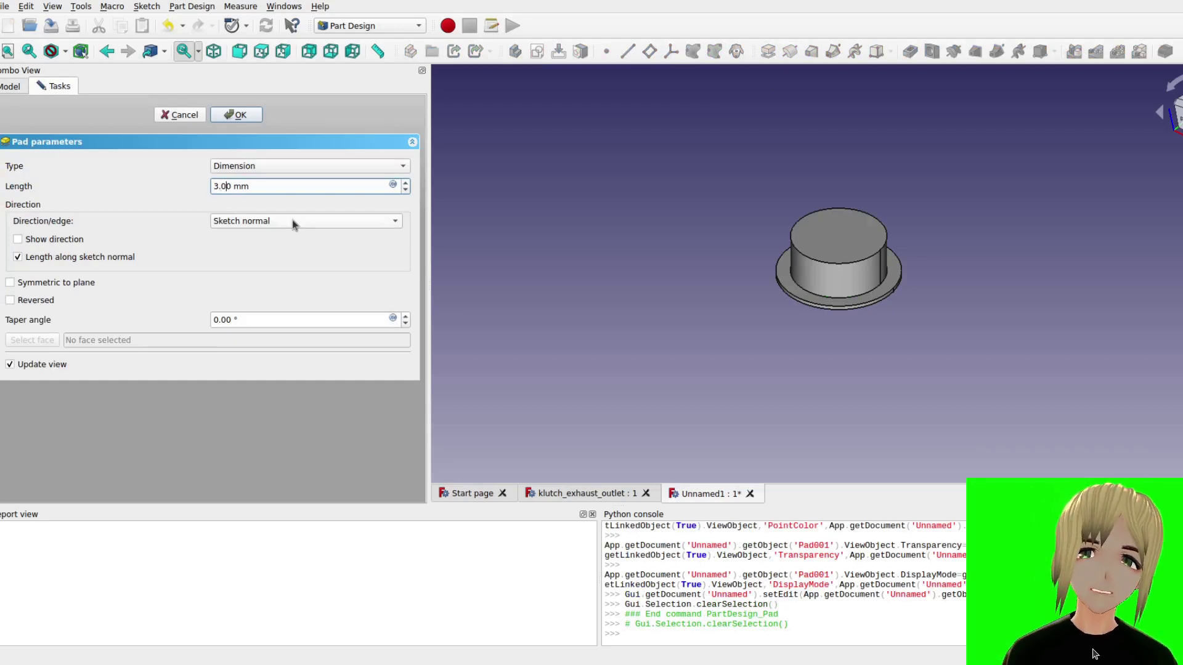
{"action": "type", "text": "5"}
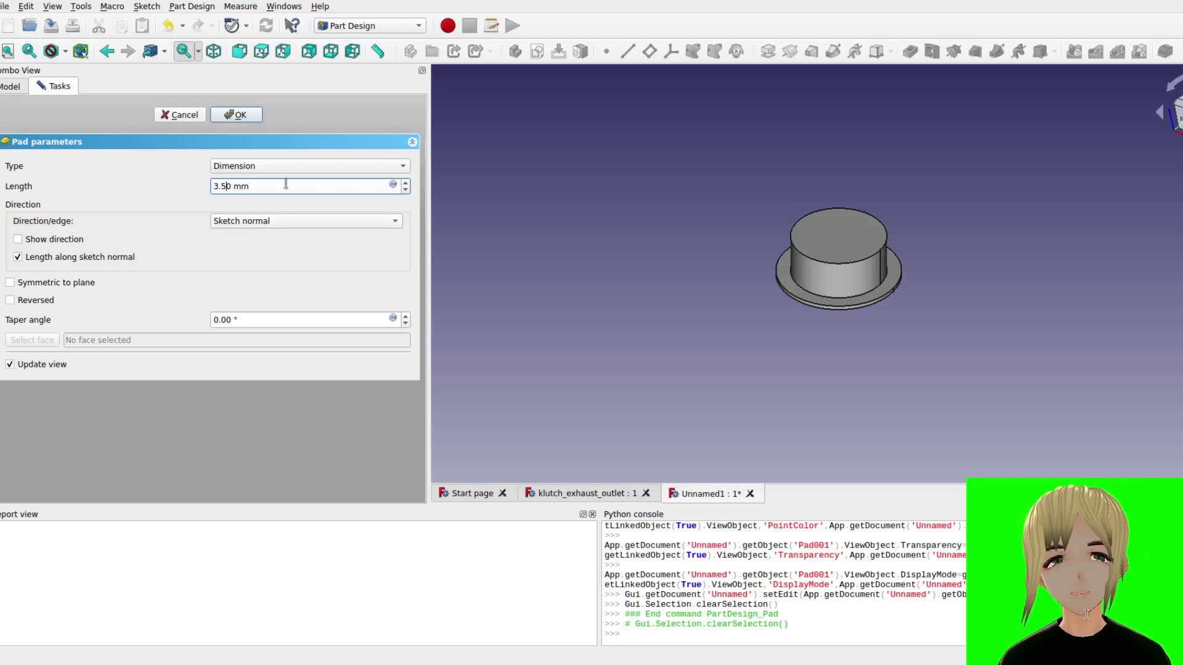
{"action": "left_click", "coordinate": [246, 117]}
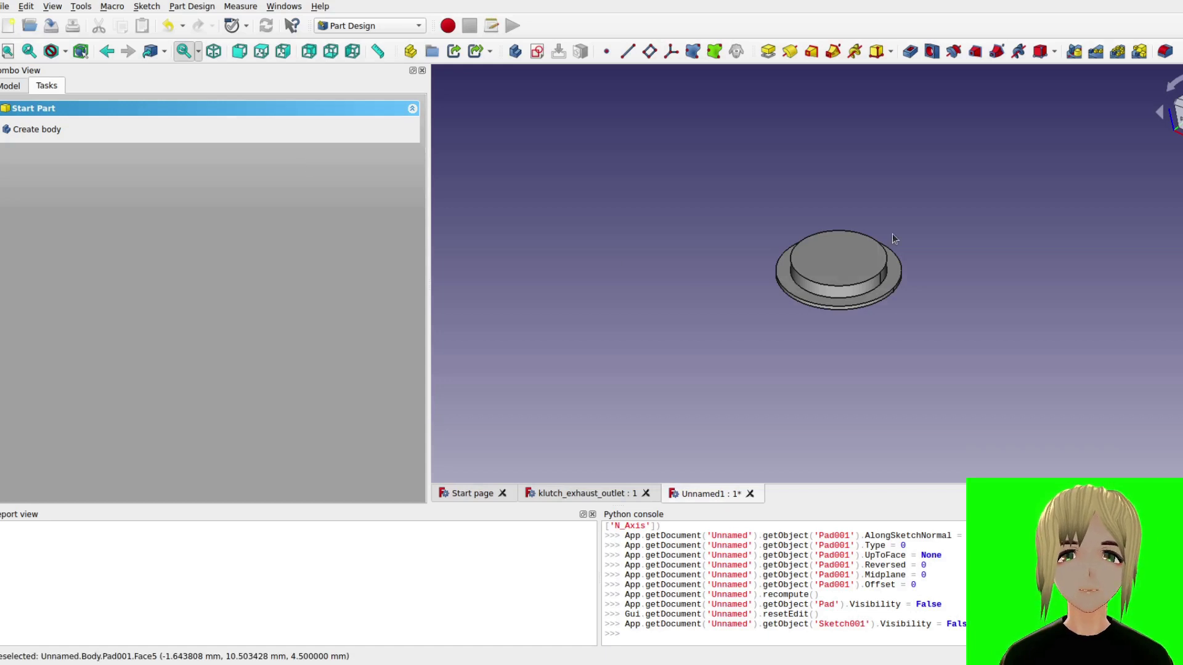
- Start a new sketch on the raised step's top face
{"action": "left_click", "coordinate": [841, 275]}
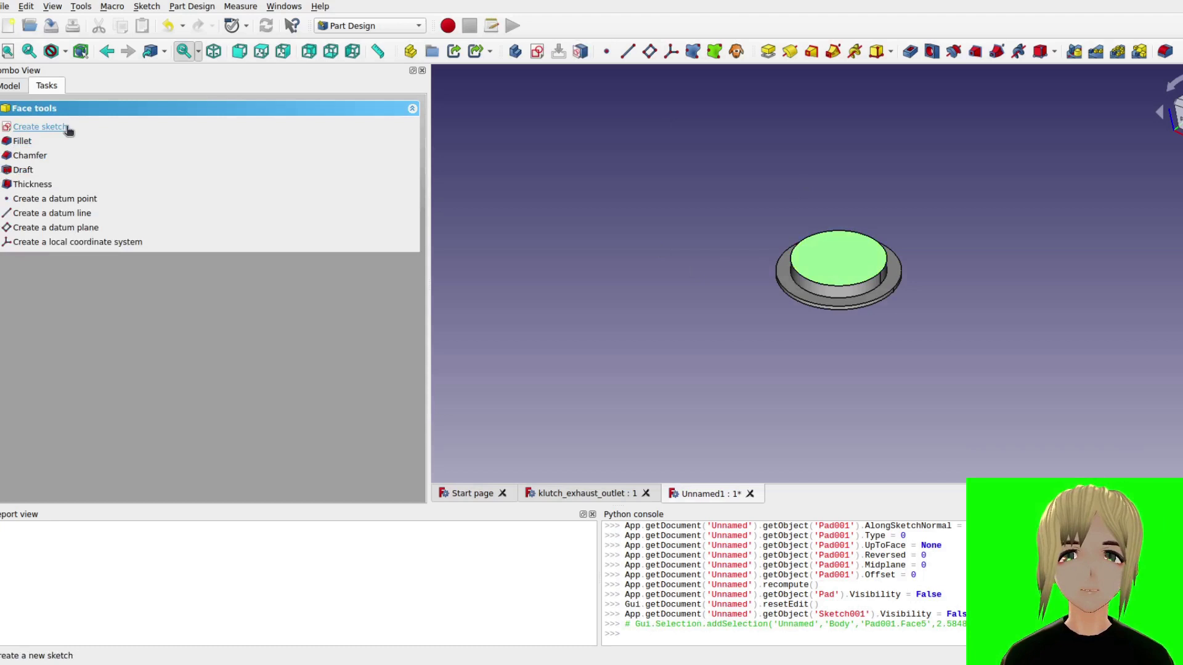
{"action": "left_click", "coordinate": [40, 127]}
{"action": "scroll", "coordinate": [887, 258], "scroll_direction": "up", "scroll_amount": 5}
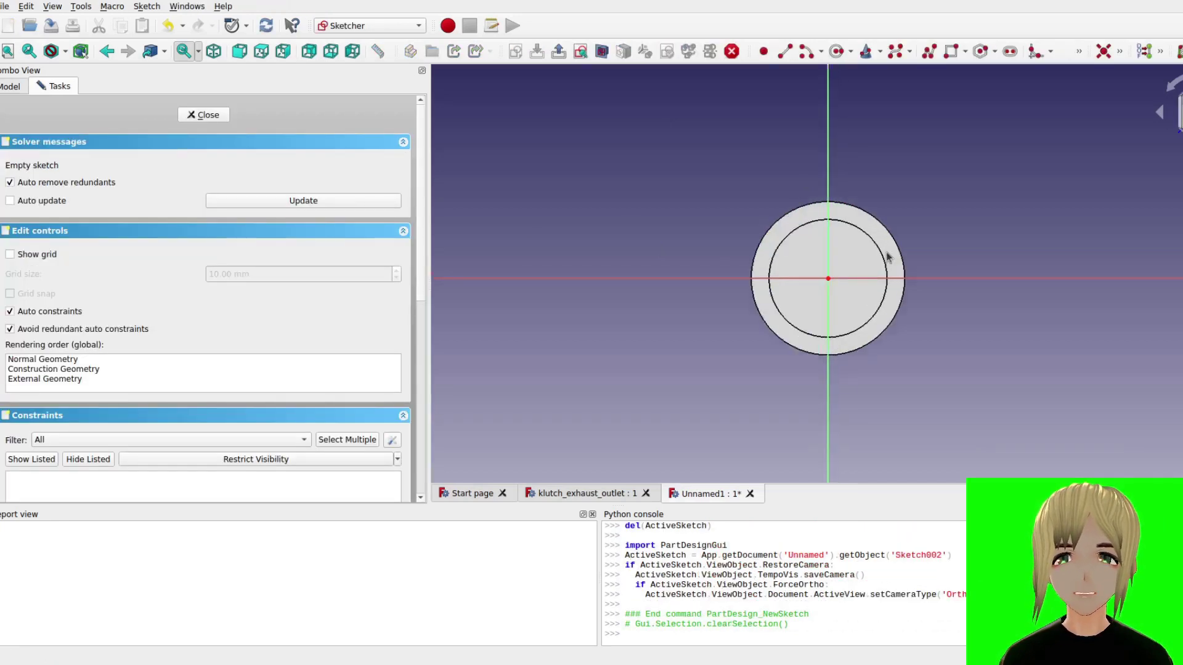
{"action": "scroll", "coordinate": [896, 263], "scroll_direction": "up", "scroll_amount": 1}
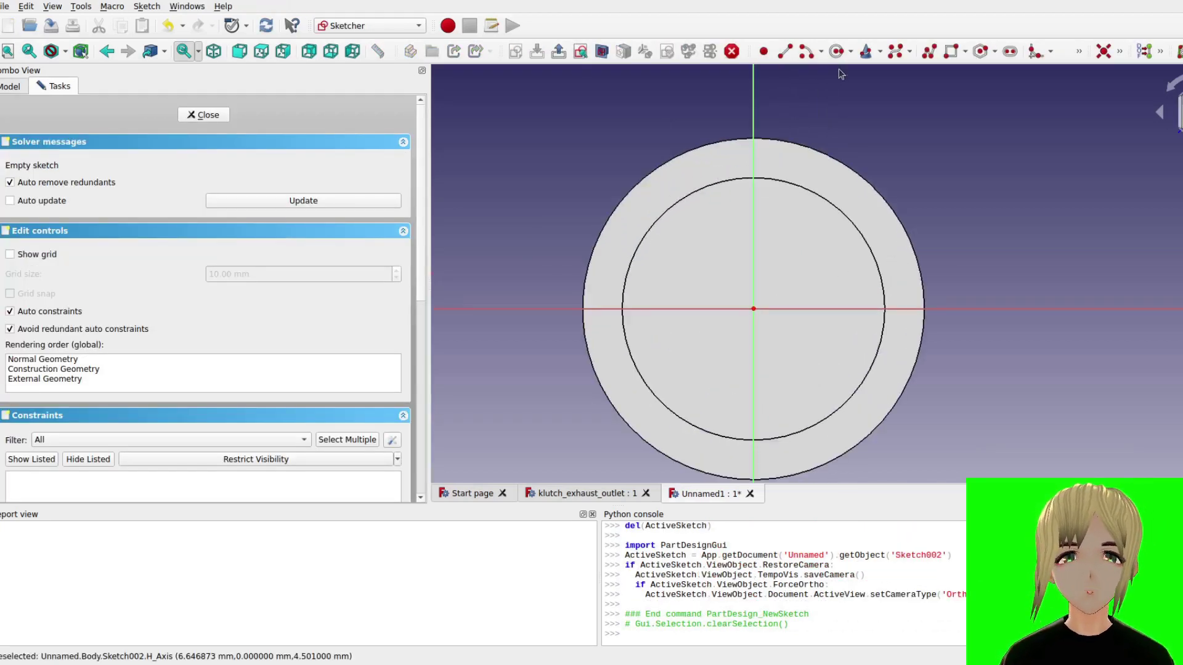
- Draw an origin-centred circle of 15 mm radius and close the sketch
{"action": "left_click", "coordinate": [837, 51]}
{"action": "scroll", "coordinate": [813, 192], "scroll_direction": "up", "scroll_amount": 2}
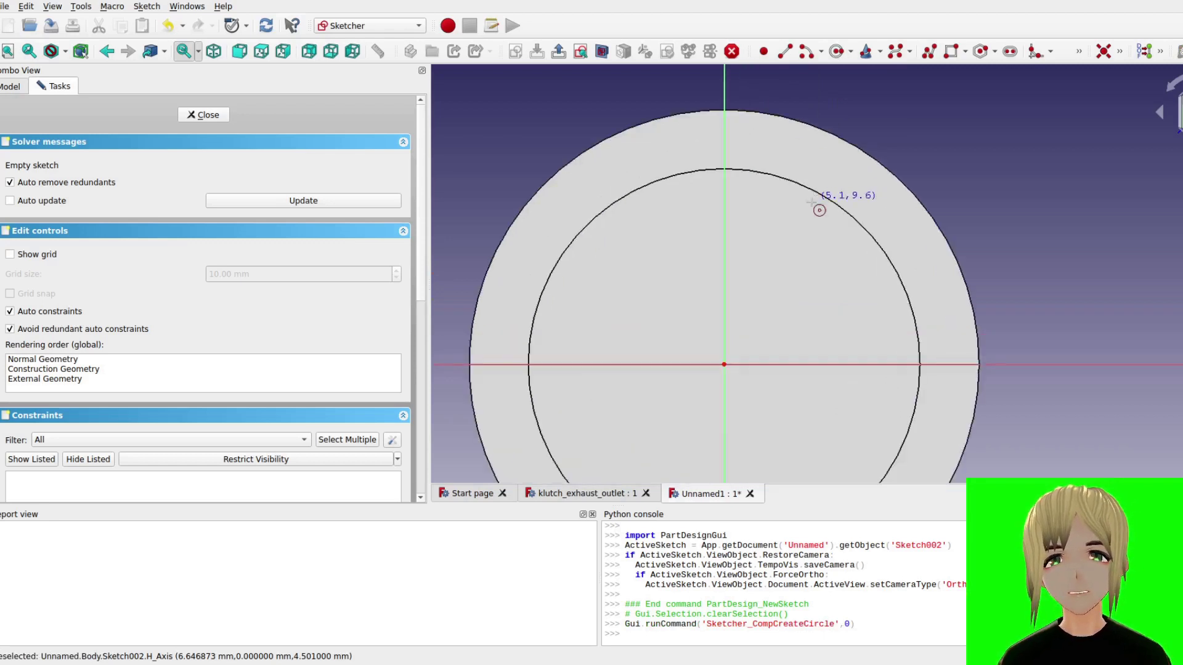
{"action": "scroll", "coordinate": [817, 220], "scroll_direction": "down", "scroll_amount": 1}
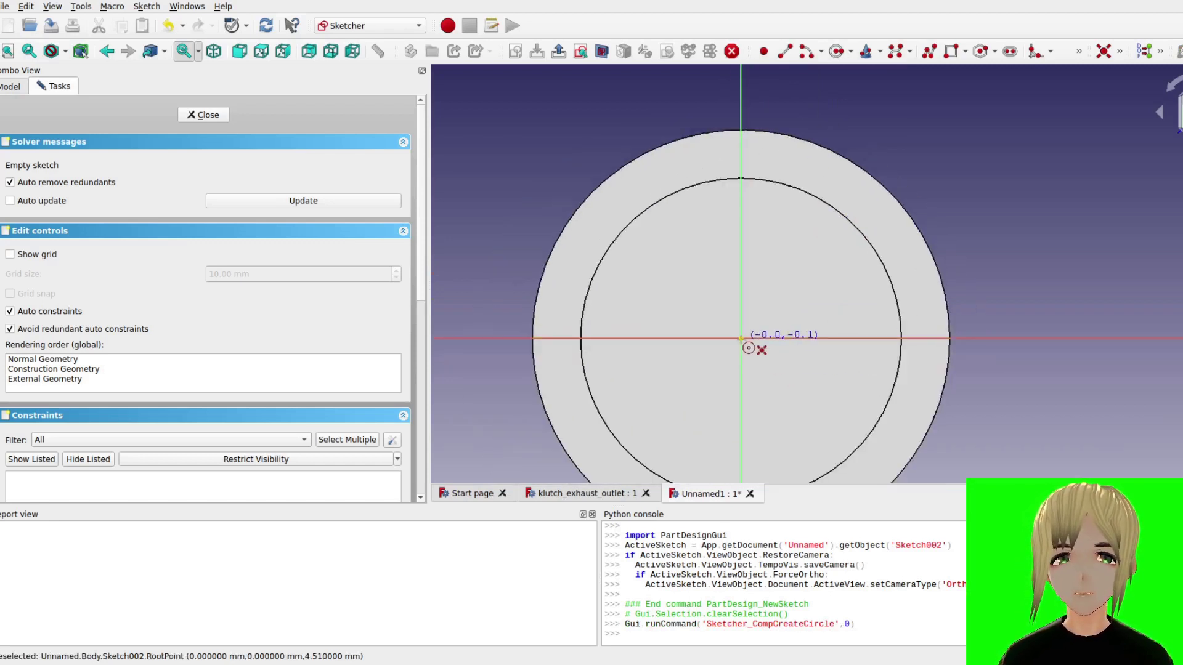
{"action": "scroll", "coordinate": [741, 337], "scroll_direction": "up", "scroll_amount": 2}
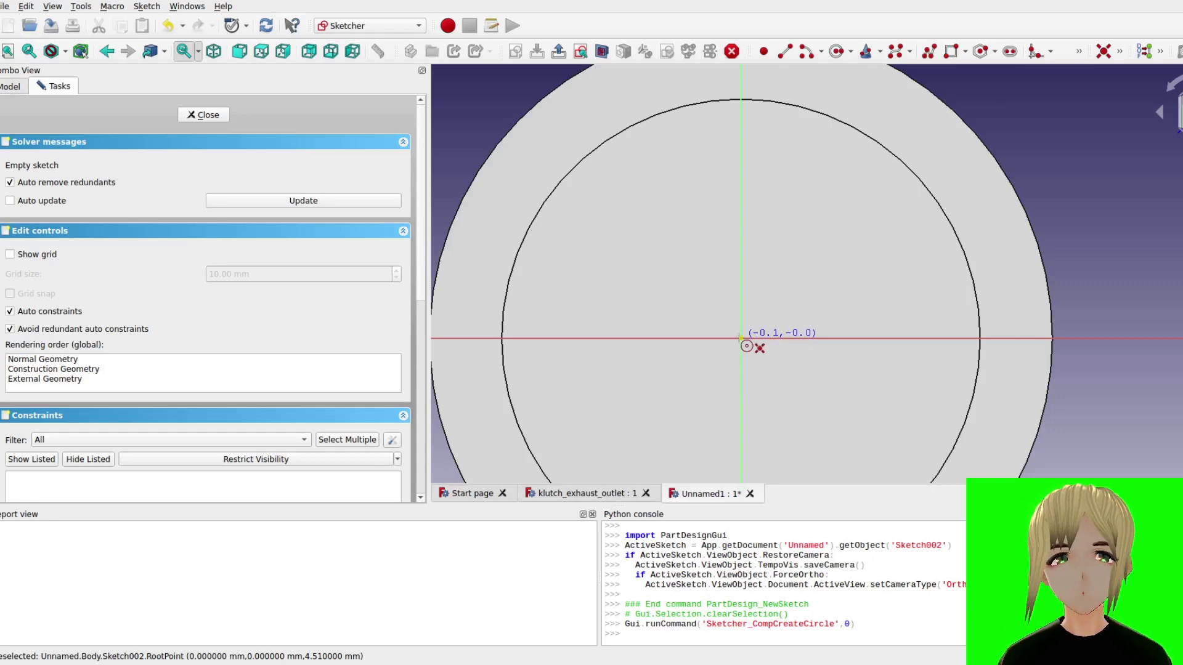
{"action": "left_click", "coordinate": [741, 337]}
{"action": "scroll", "coordinate": [748, 337], "scroll_direction": "down", "scroll_amount": 4}
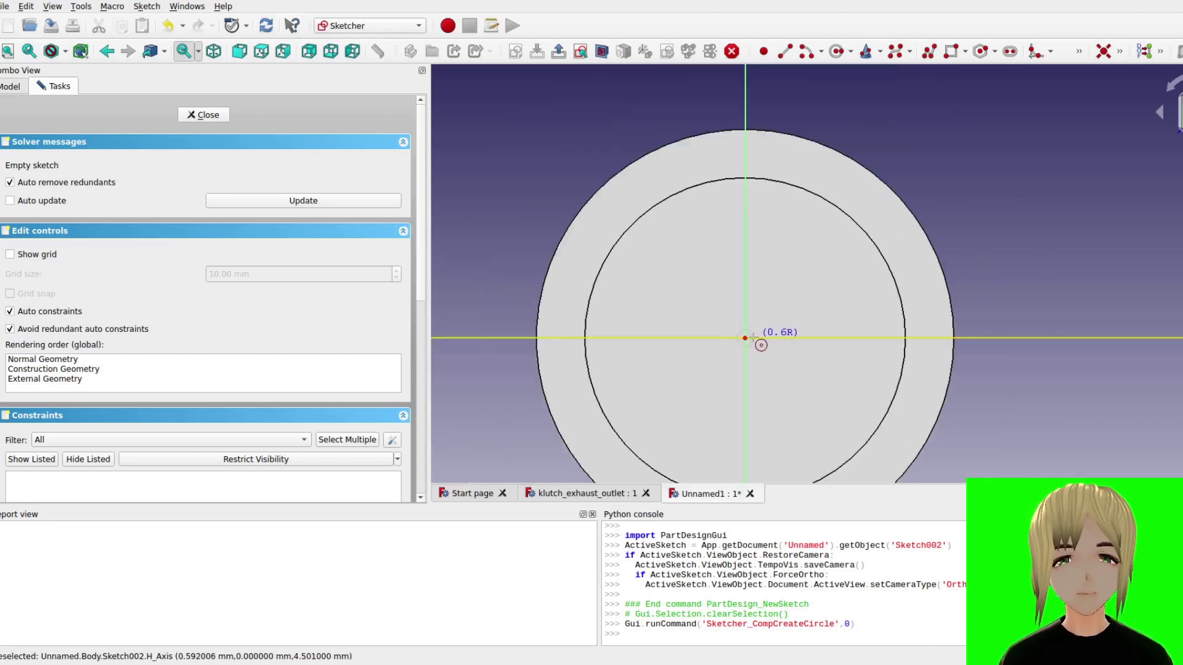
{"action": "scroll", "coordinate": [751, 336], "scroll_direction": "up", "scroll_amount": 1}
{"action": "scroll", "coordinate": [752, 335], "scroll_direction": "down", "scroll_amount": 1}
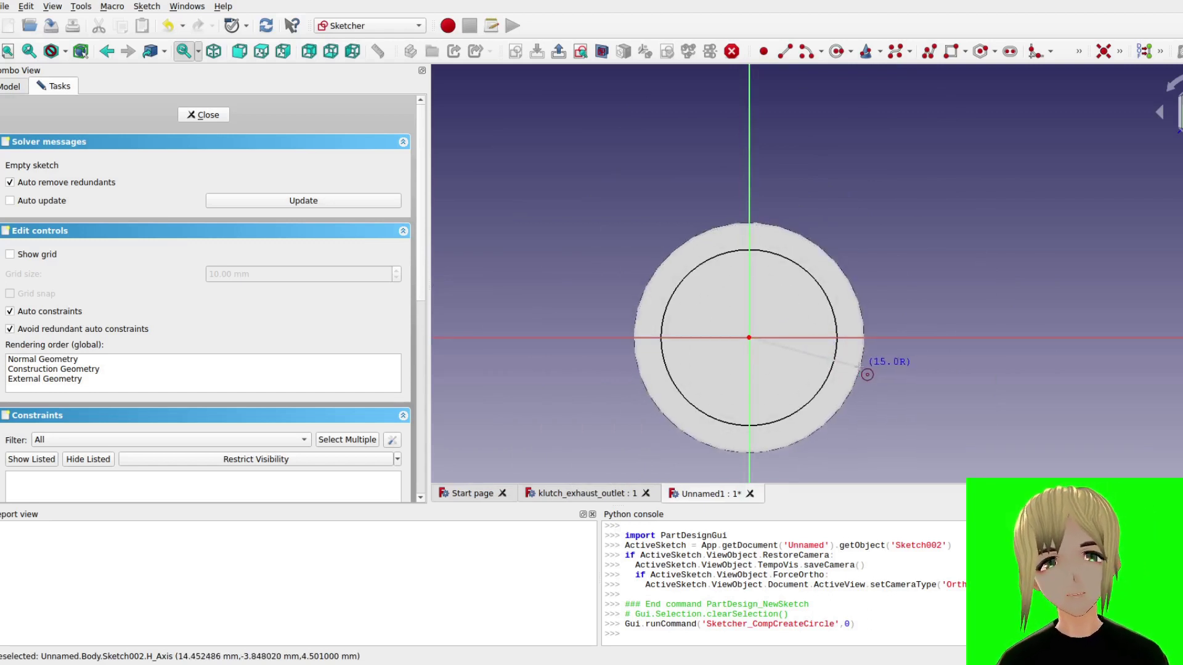
{"action": "left_click", "coordinate": [862, 368]}
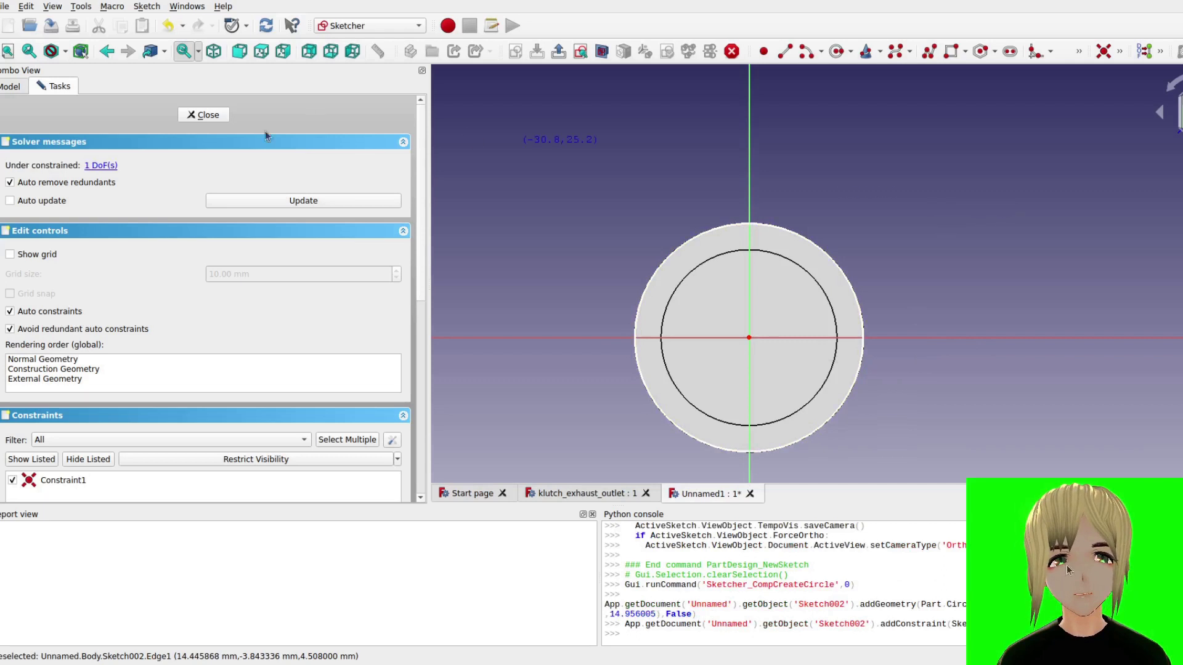
{"action": "left_click", "coordinate": [208, 116]}
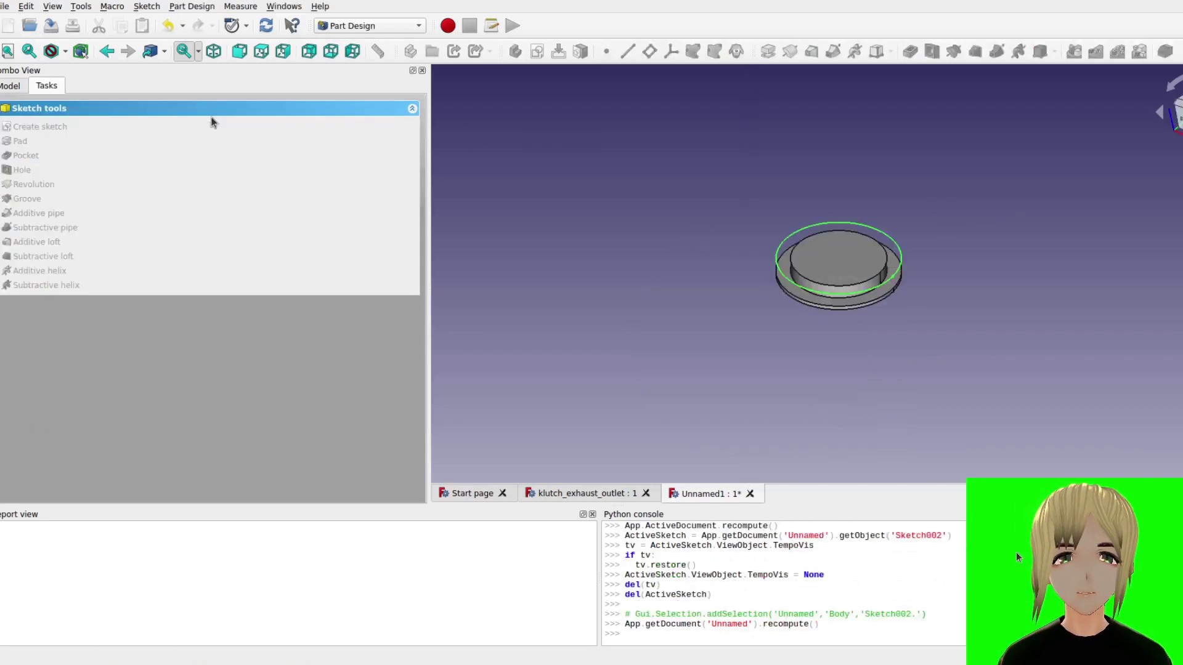
- Pad the 15 mm-radius circle 5.50 mm to form the wider upper cylinder
{"action": "left_click", "coordinate": [71, 142]}
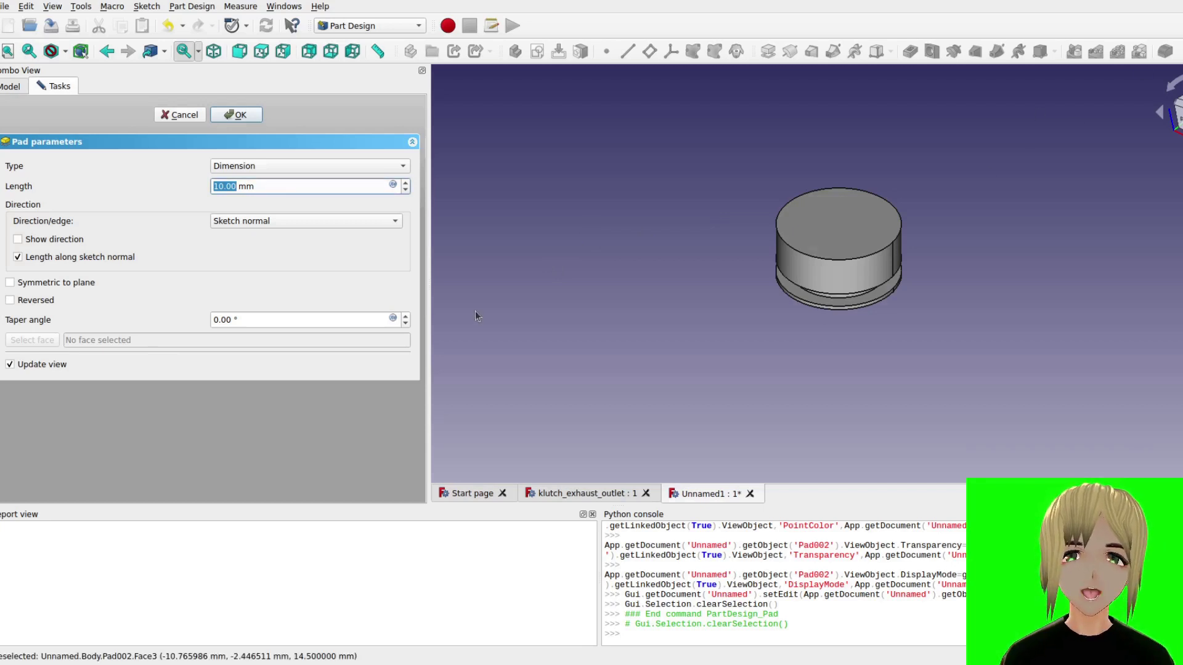
{"action": "left_click", "coordinate": [218, 186]}
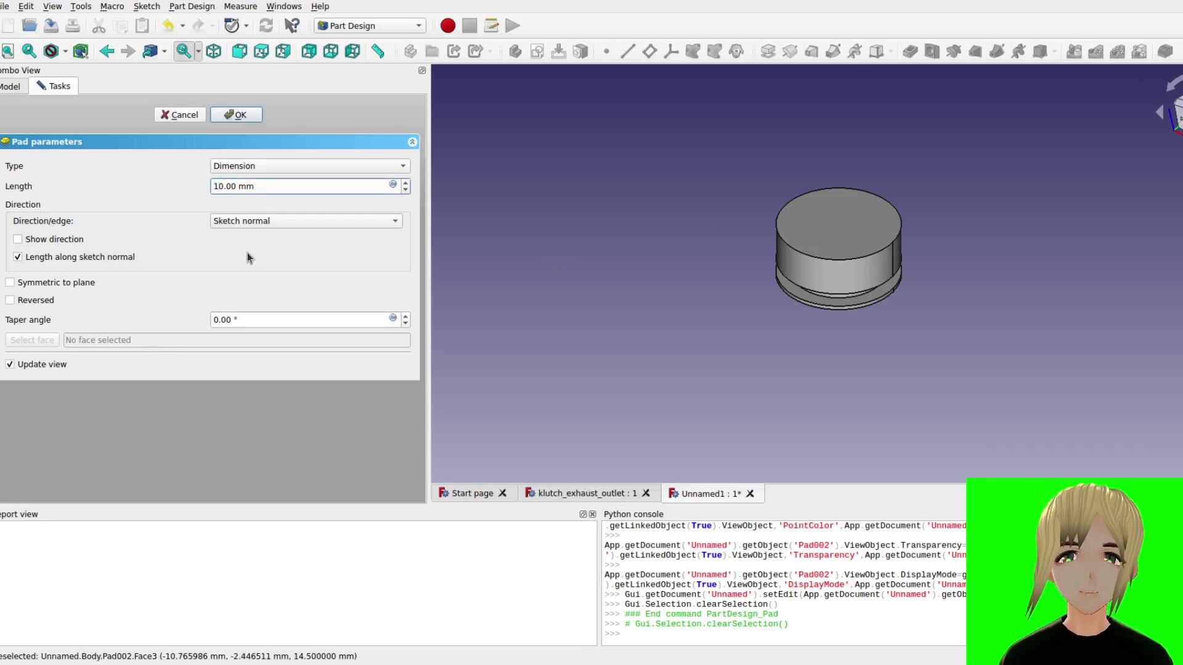
{"action": "key", "text": "BackSpace"}
{"action": "key", "text": "BackSpace"}
{"action": "type", "text": "5"}
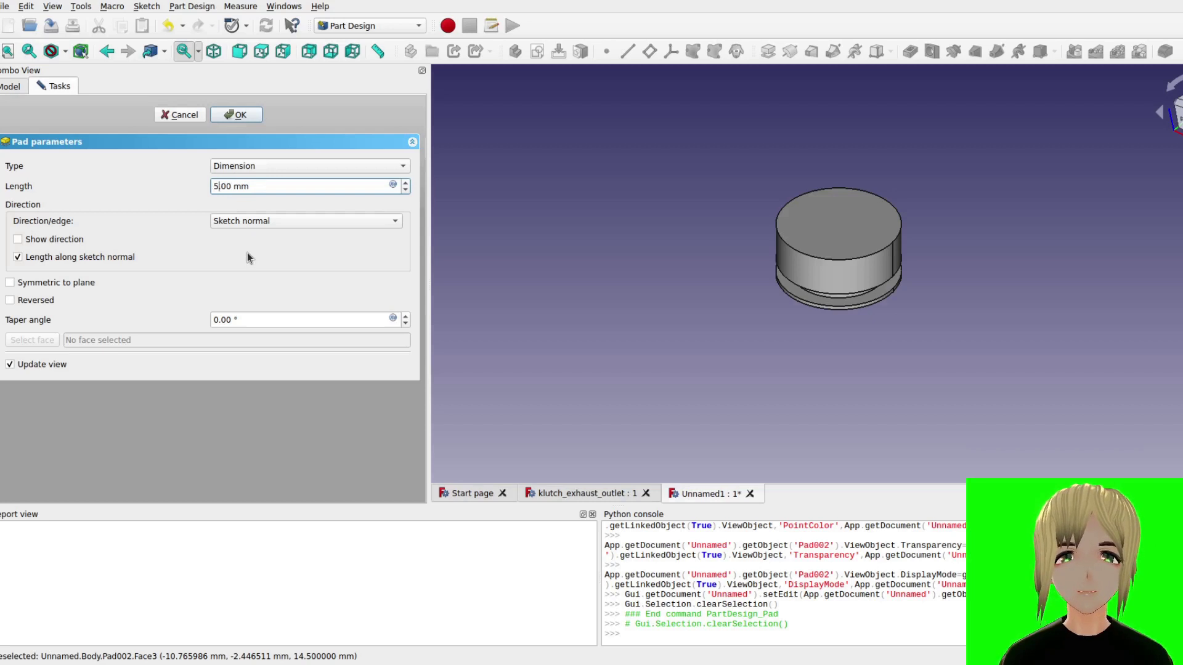
{"action": "key", "text": "Right"}
{"action": "key", "text": "Right"}
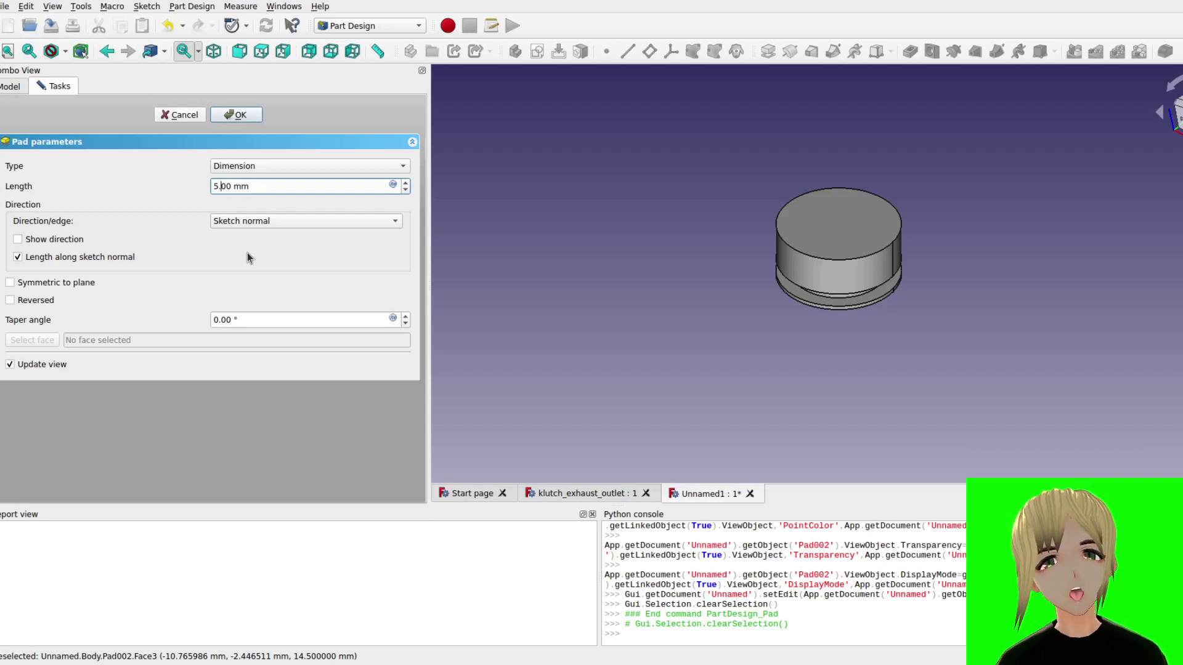
{"action": "key", "text": "BackSpace"}
{"action": "type", "text": "5"}
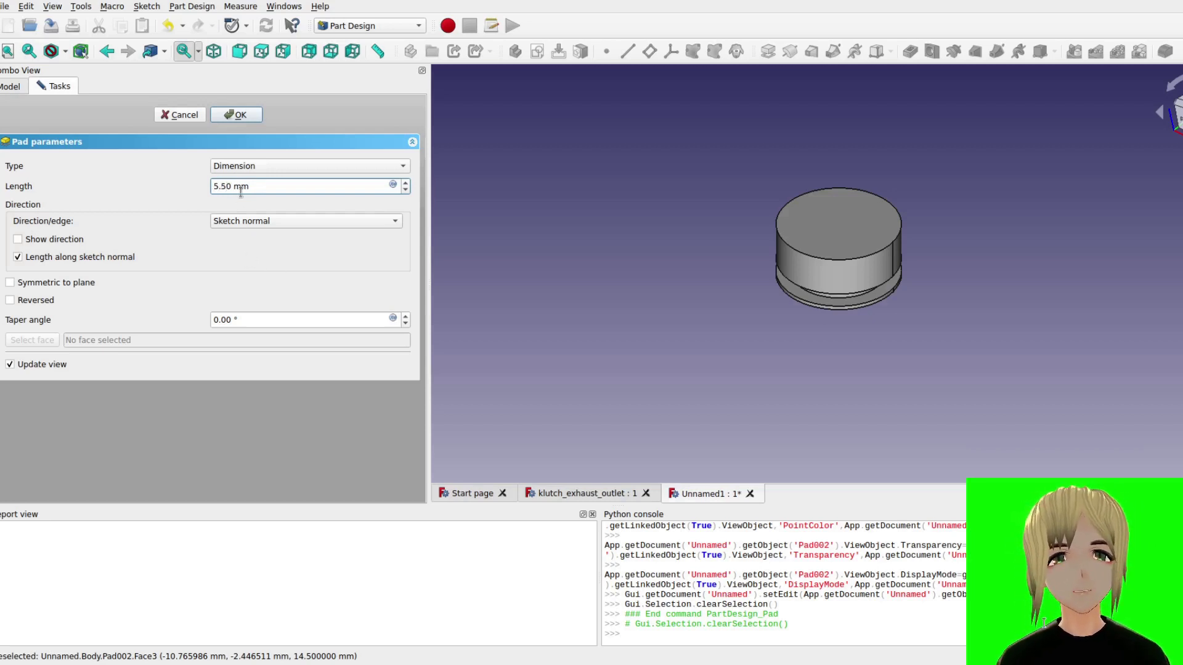
{"action": "left_click", "coordinate": [239, 114]}
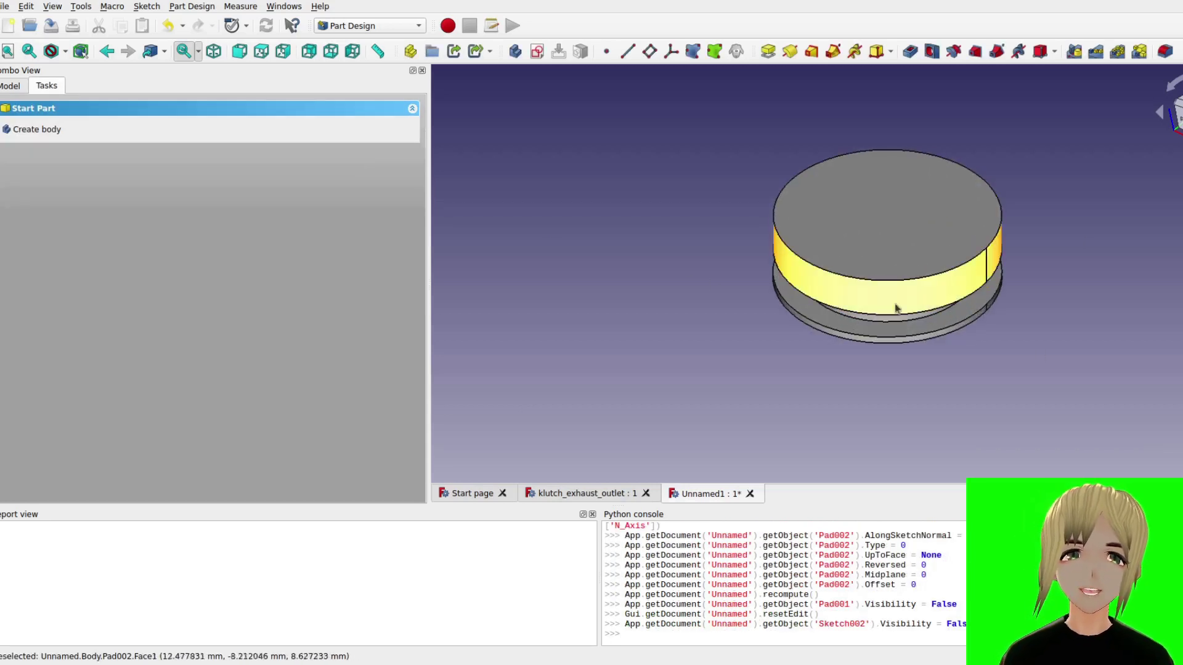
- On the new step's top face, sketch an origin-centred circle of about 14 mm radius
{"action": "left_click", "coordinate": [861, 215]}
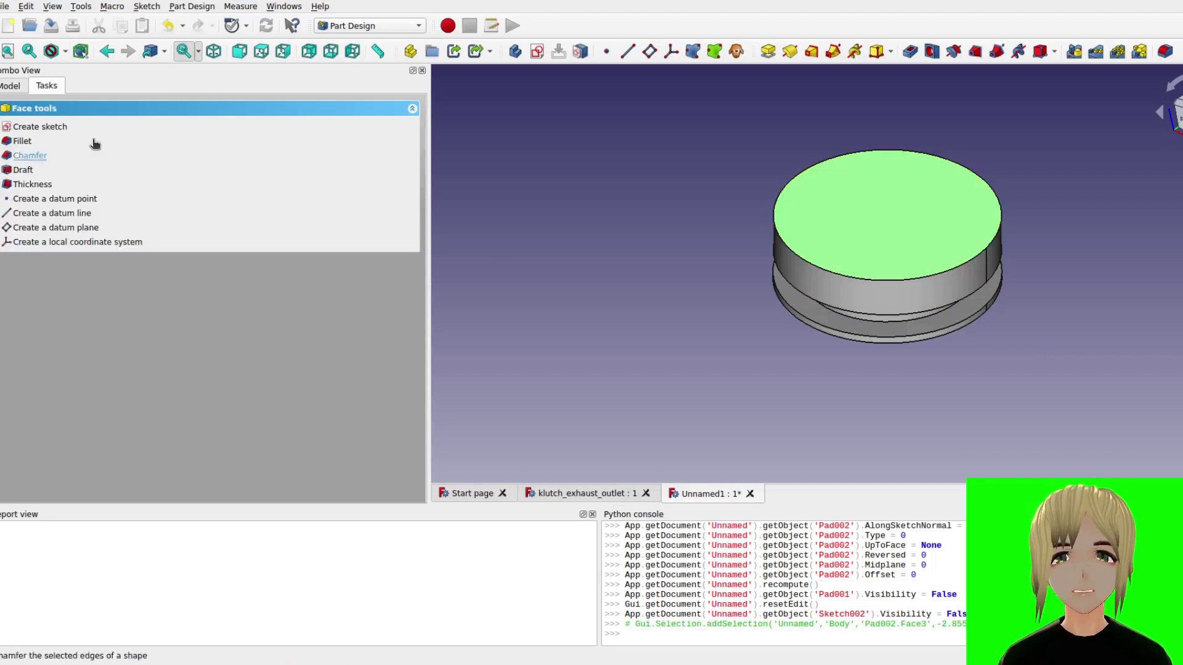
{"action": "left_click", "coordinate": [41, 127]}
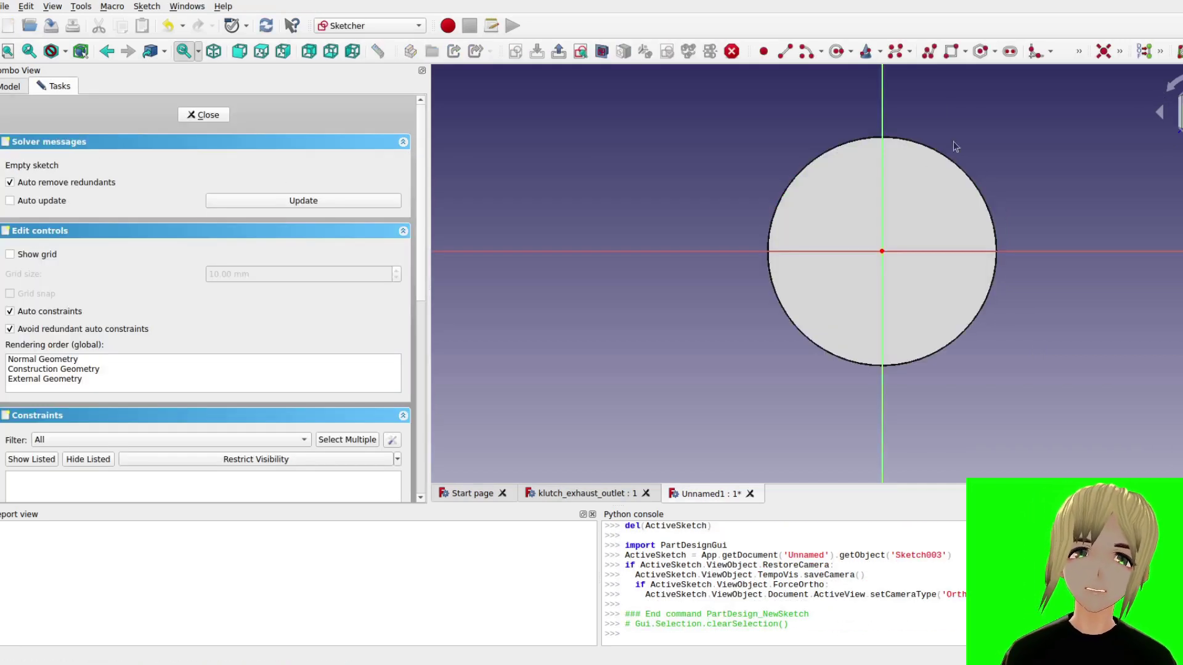
{"action": "left_click", "coordinate": [835, 53]}
{"action": "scroll", "coordinate": [887, 267], "scroll_direction": "up", "scroll_amount": 3}
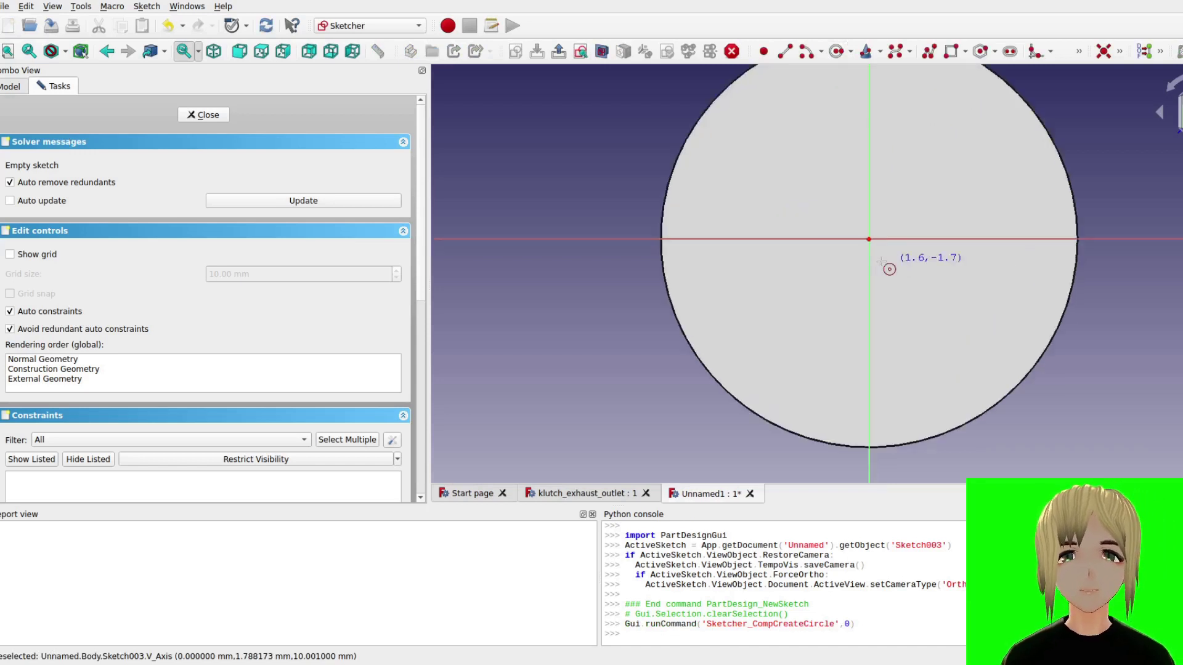
{"action": "scroll", "coordinate": [869, 239], "scroll_direction": "up", "scroll_amount": 3}
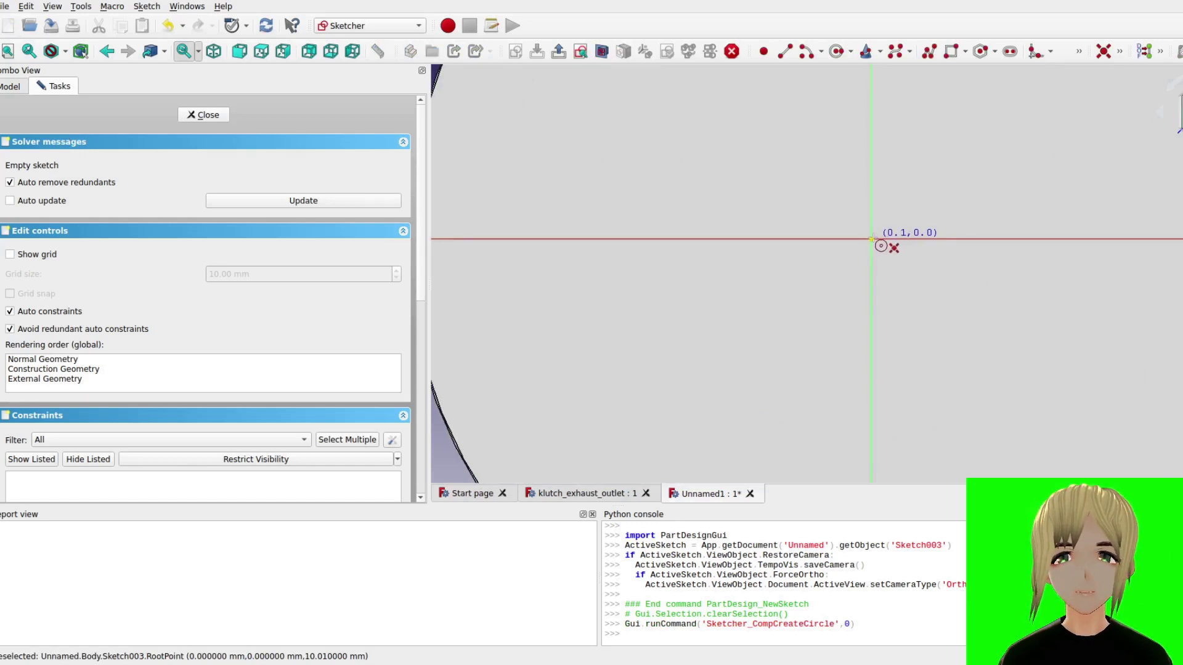
{"action": "scroll", "coordinate": [872, 239], "scroll_direction": "down", "scroll_amount": 3}
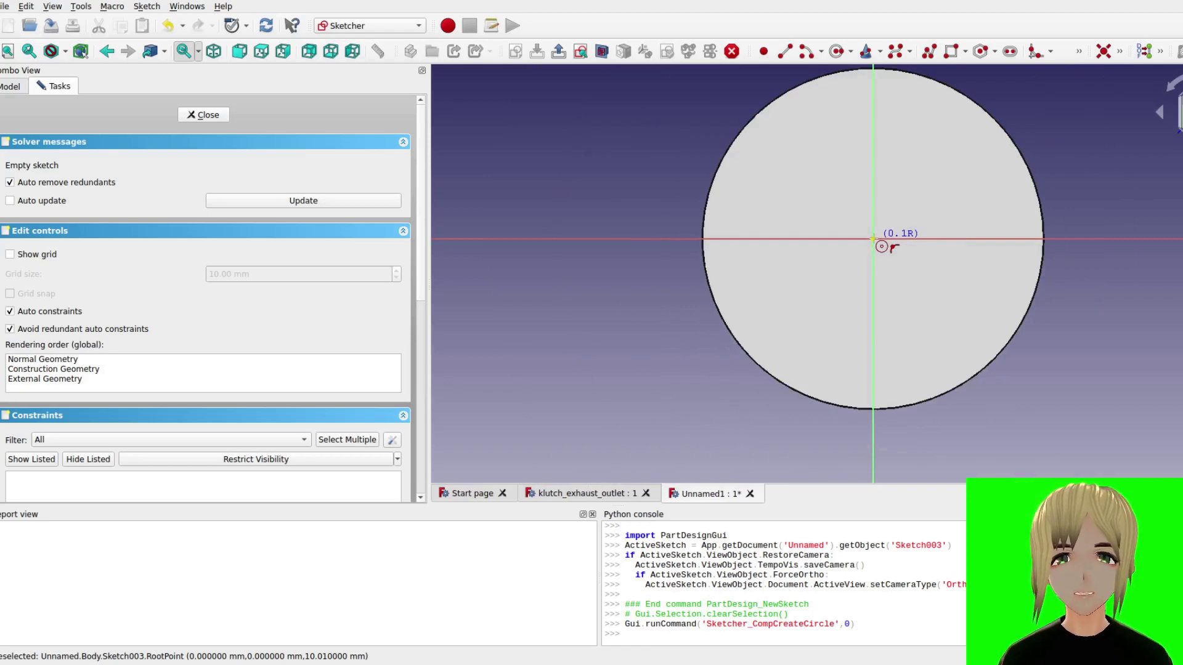
{"action": "left_click", "coordinate": [872, 239]}
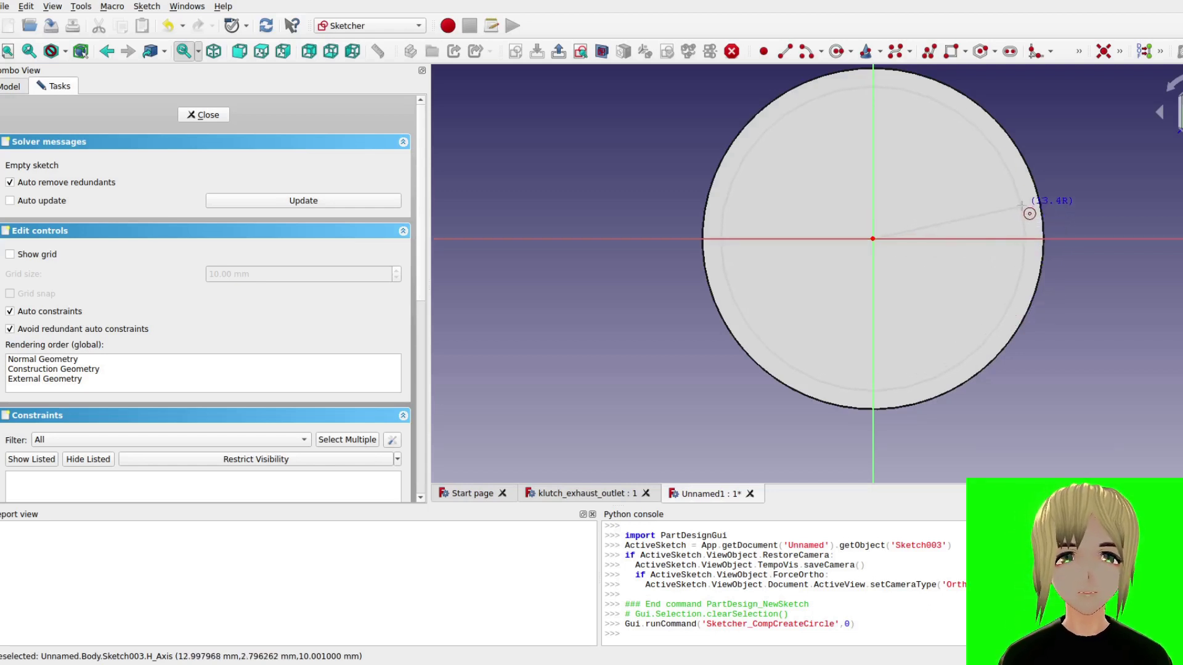
{"action": "scroll", "coordinate": [1022, 203], "scroll_direction": "up", "scroll_amount": 3}
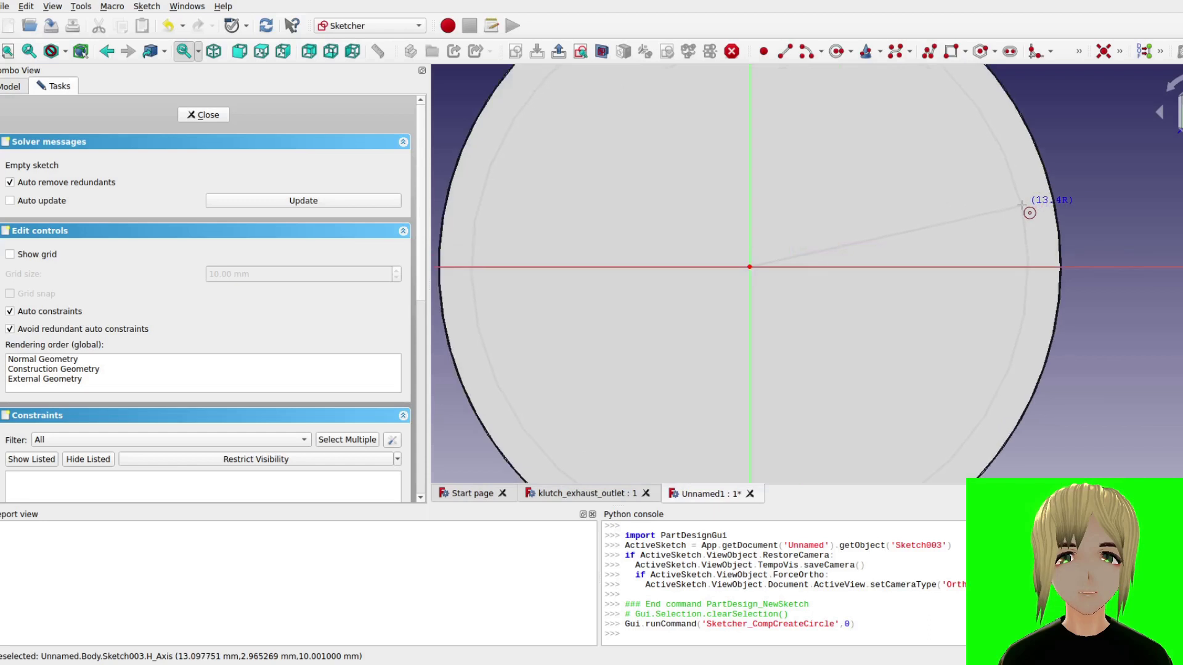
{"action": "left_click", "coordinate": [1039, 278]}
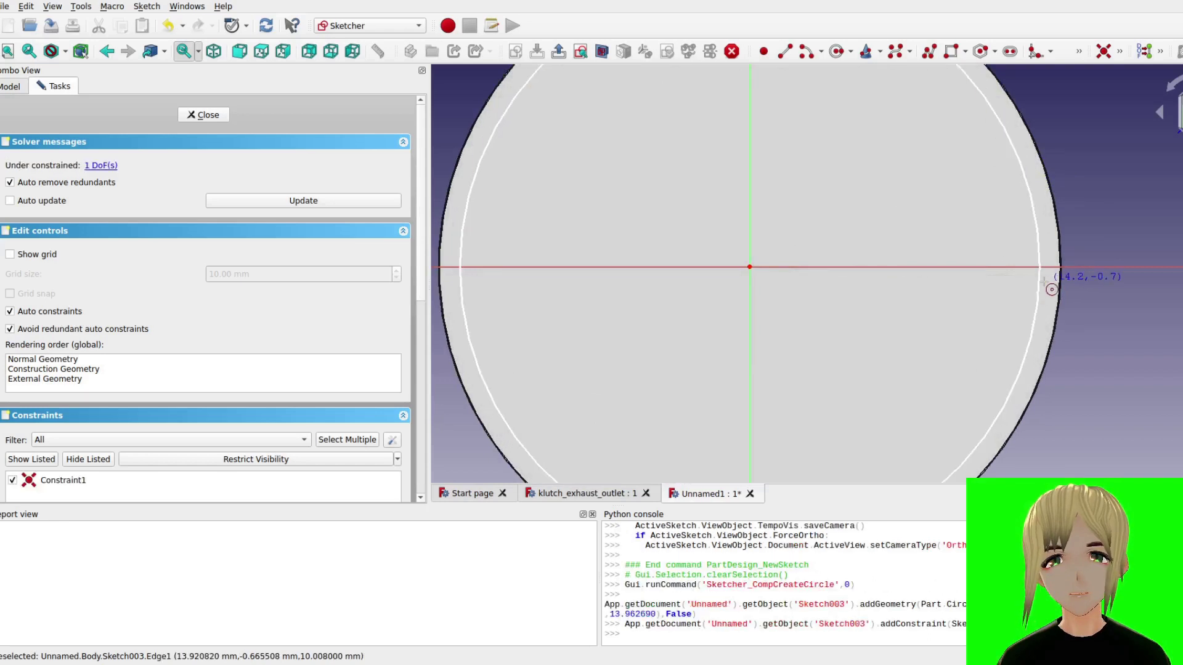
{"action": "scroll", "coordinate": [1035, 279], "scroll_direction": "down", "scroll_amount": 2}
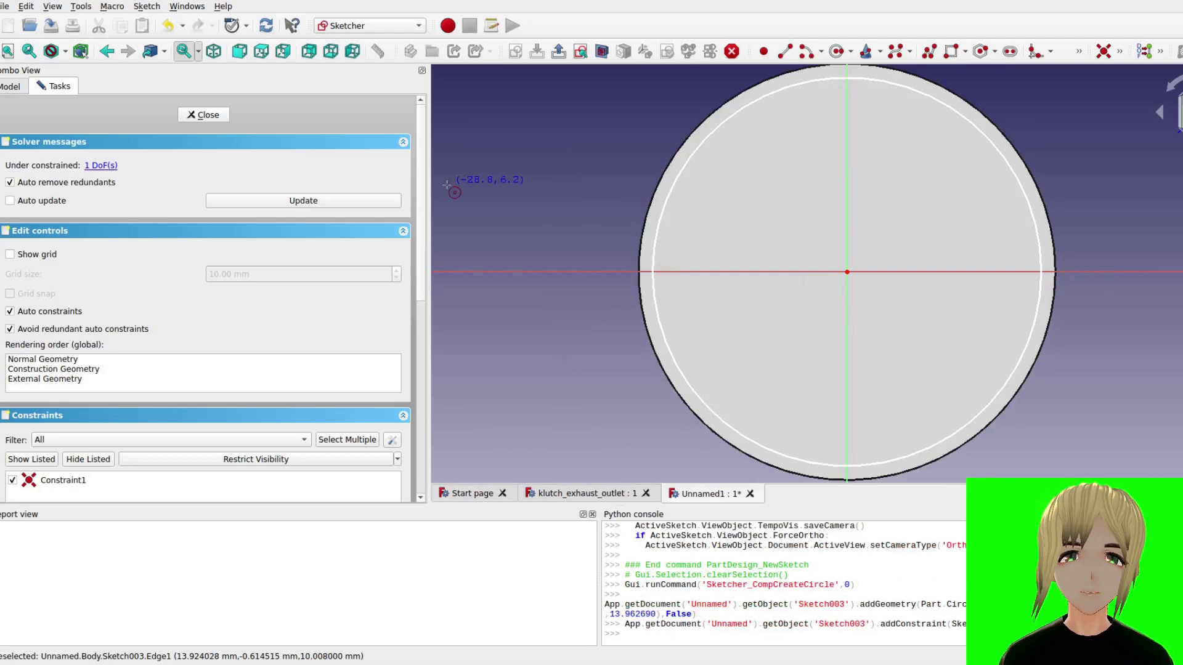
{"action": "left_click", "coordinate": [202, 115]}
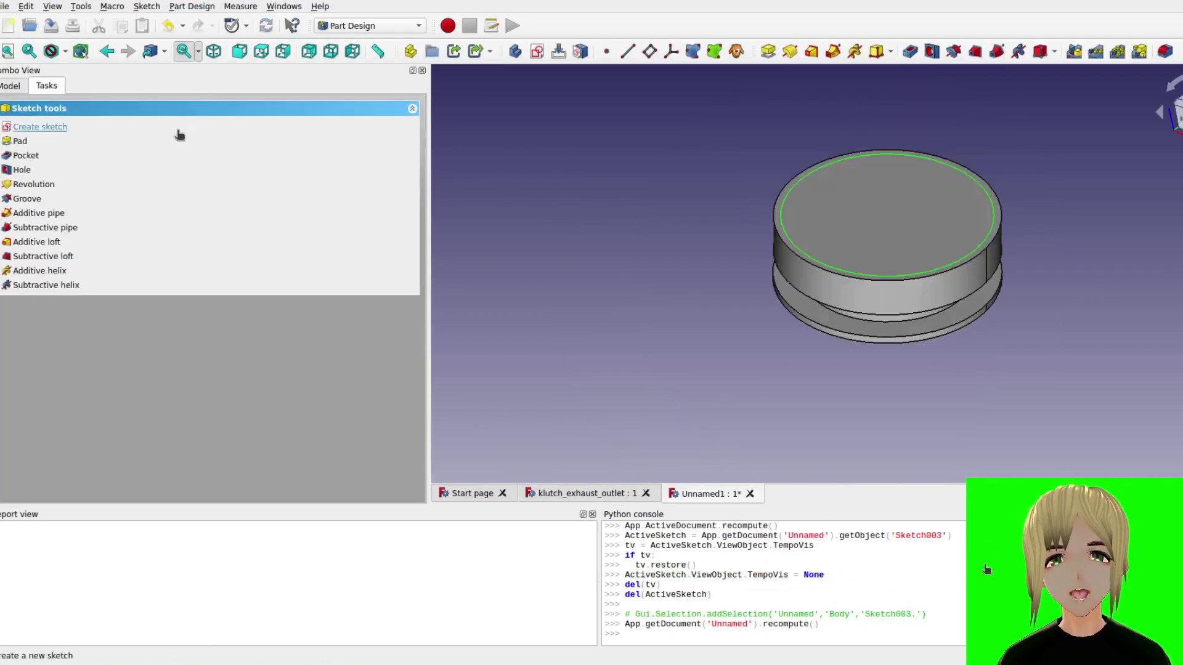
- Pad the roughly 14 mm circle 13.40 mm to add the tall main cylinder
{"action": "left_click", "coordinate": [20, 142]}
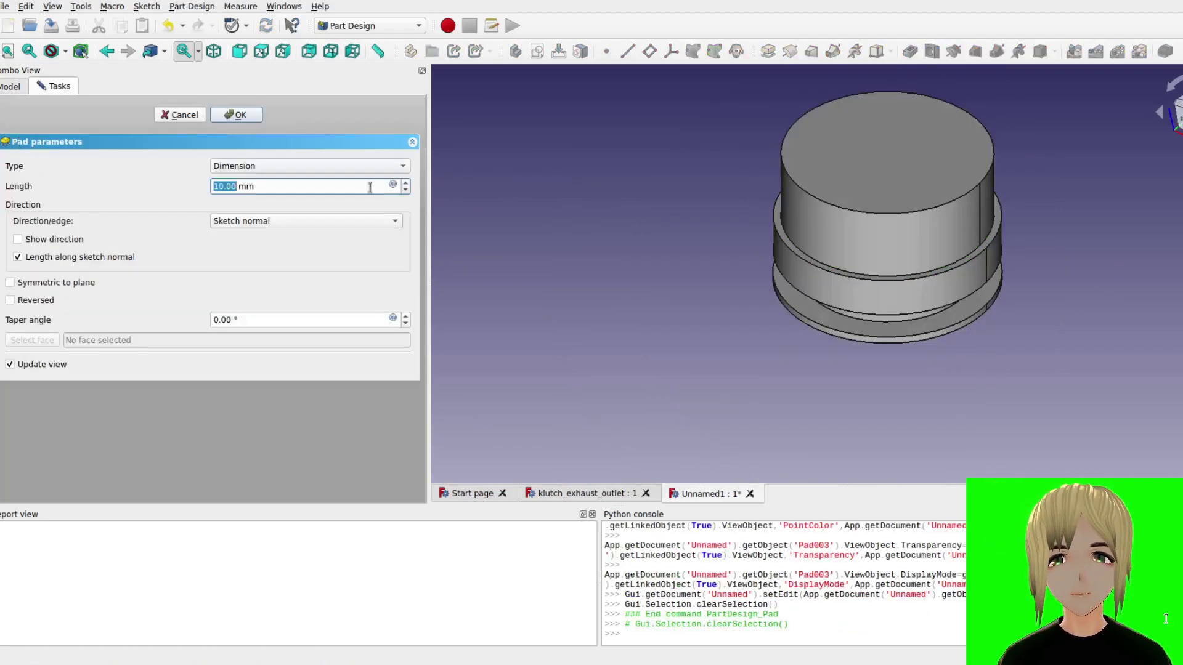
{"action": "left_click", "coordinate": [217, 186]}
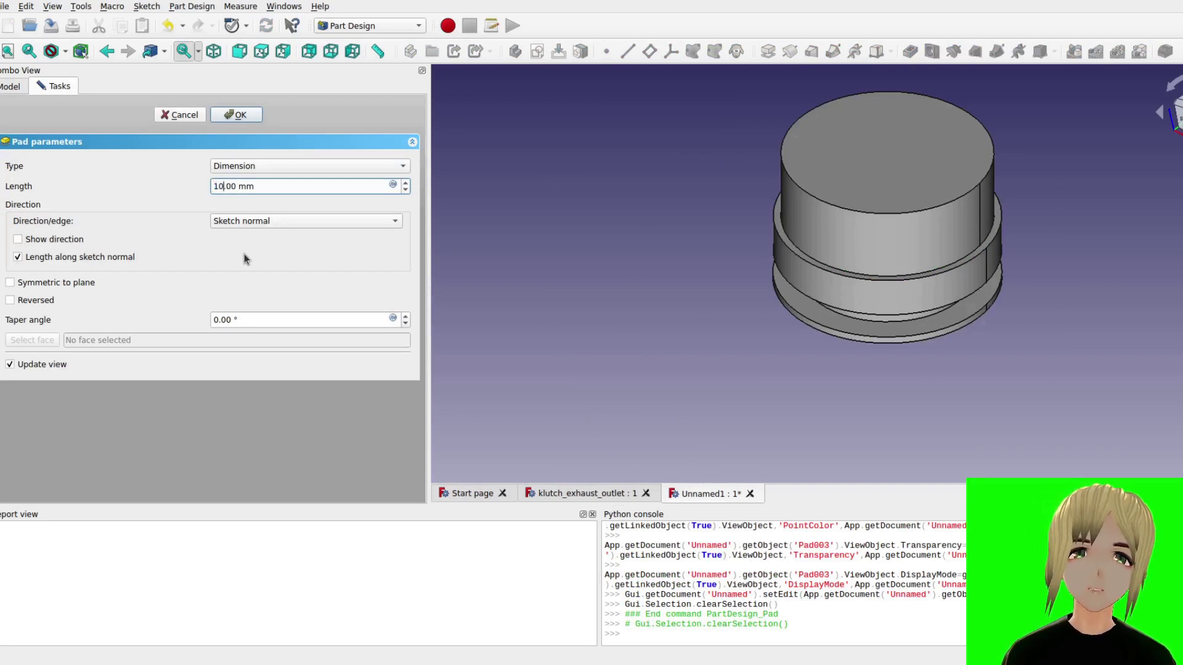
{"action": "key", "text": "Delete"}
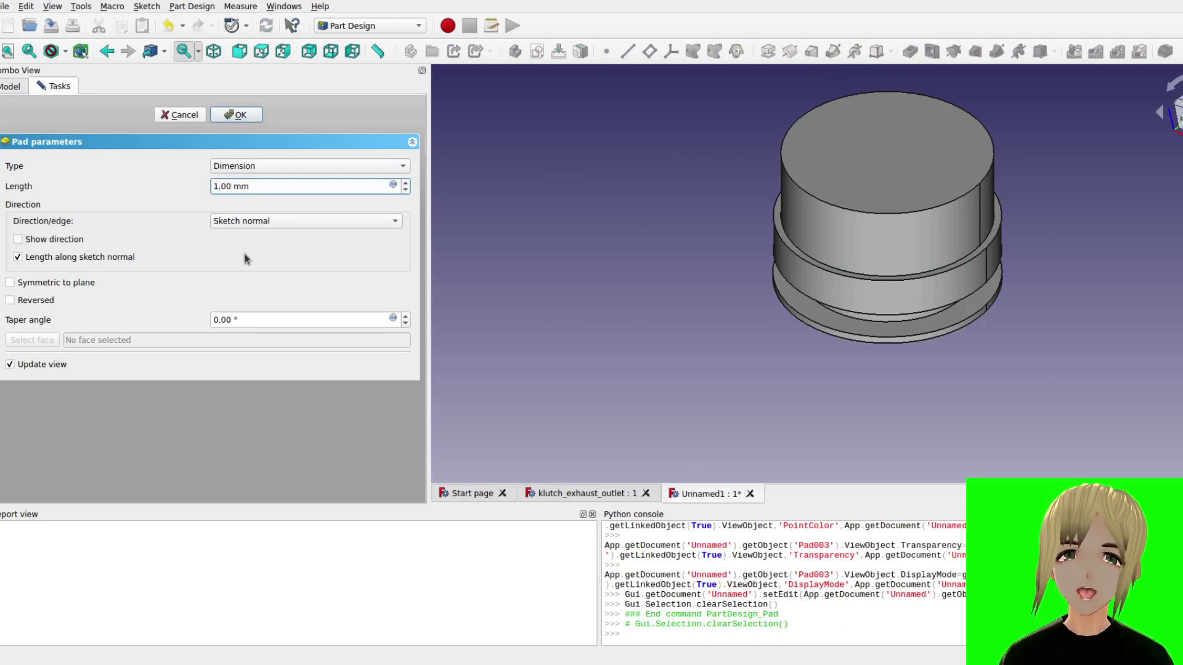
{"action": "type", "text": "3."}
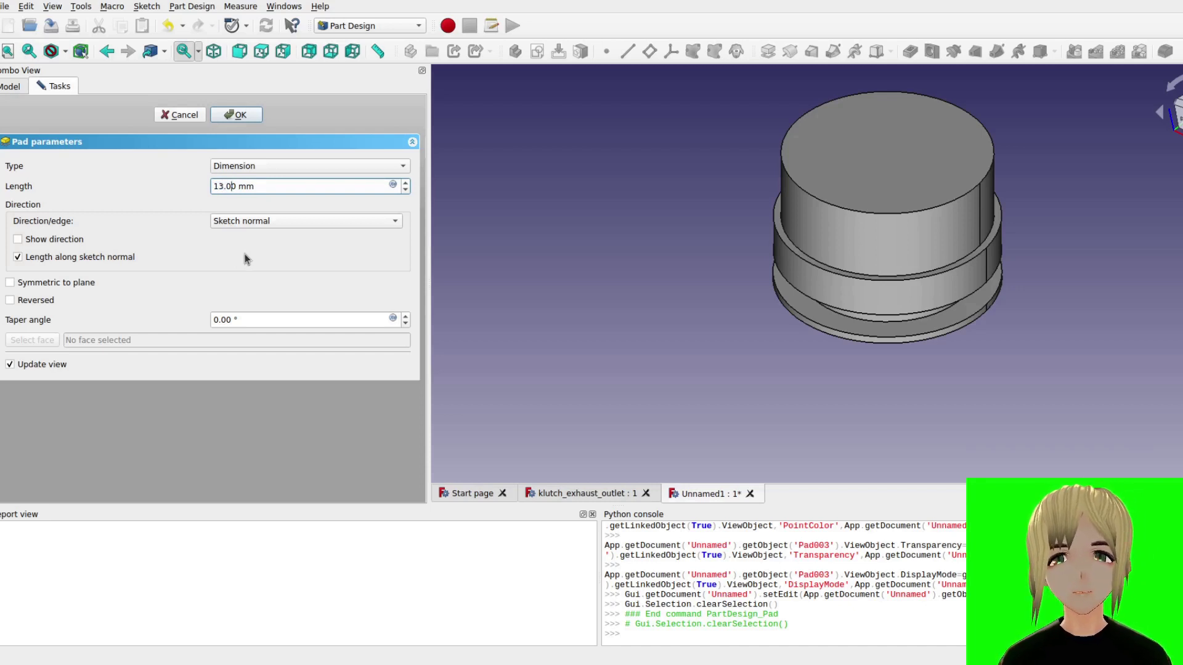
{"action": "key", "text": "BackSpace"}
{"action": "type", "text": "4"}
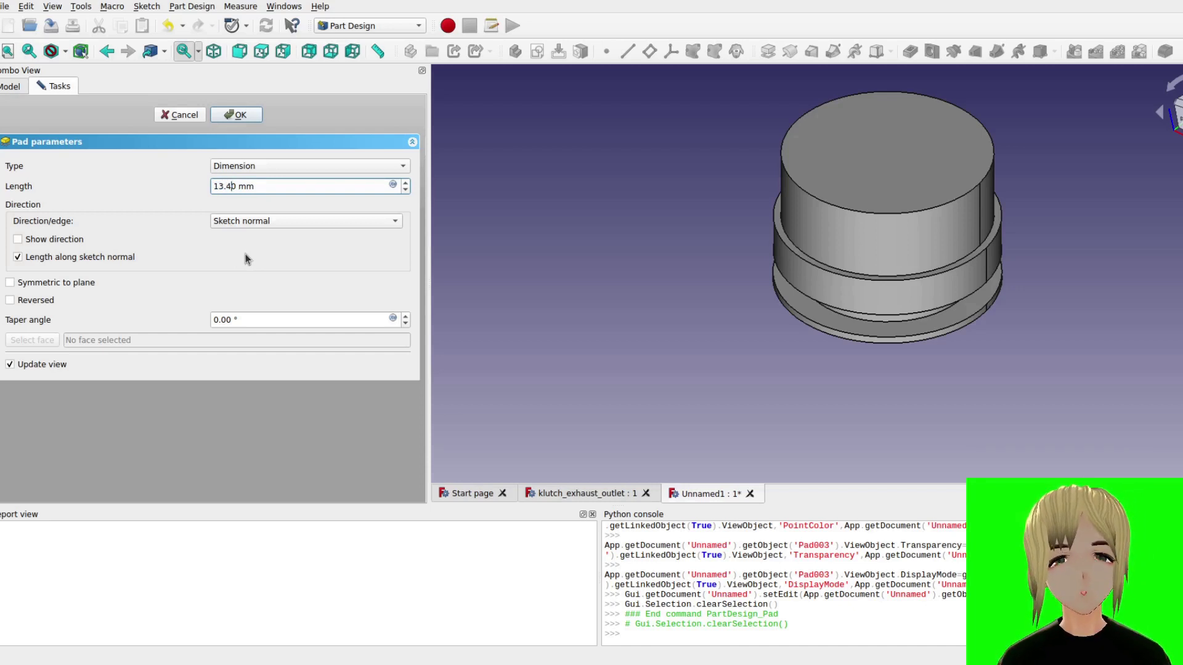
{"action": "left_click", "coordinate": [233, 115]}
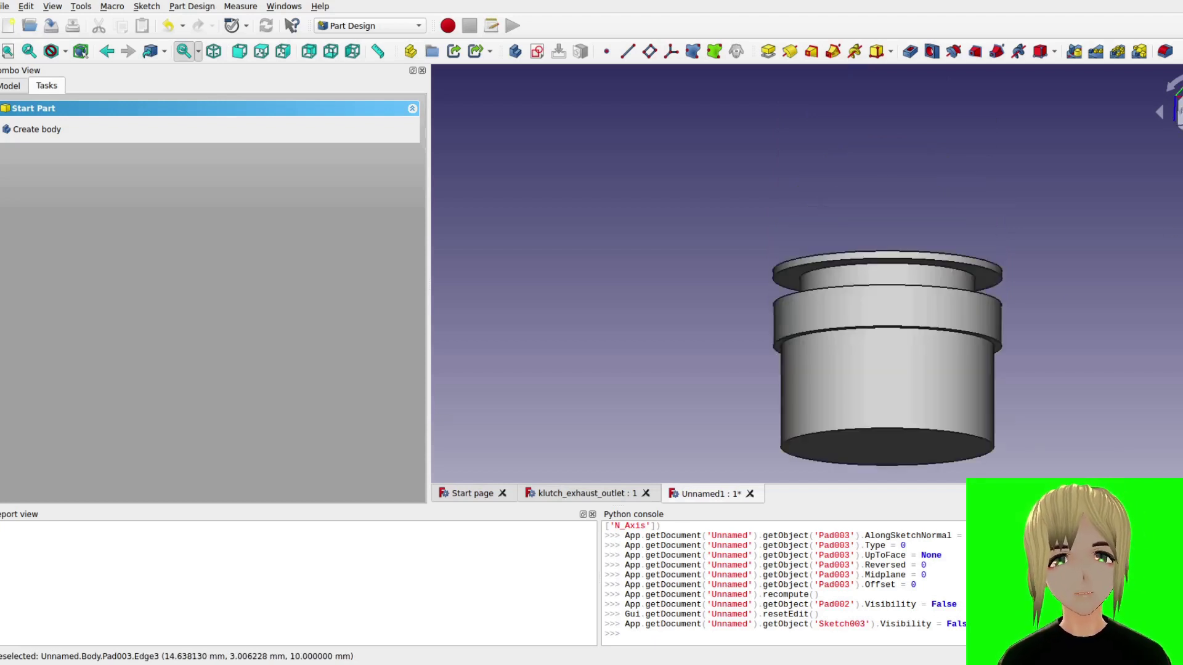
- Sketch an origin-centred circle of about 8.1 mm radius on the tall cylinder's top face
{"action": "left_click", "coordinate": [908, 299]}
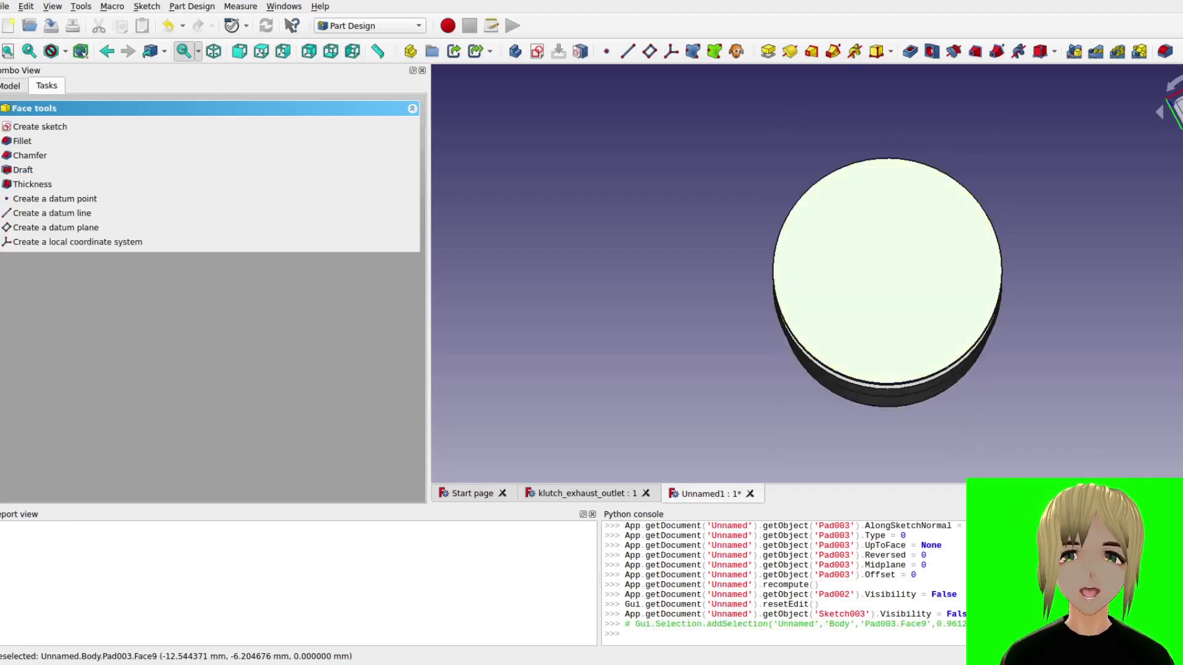
{"action": "left_click", "coordinate": [37, 130]}
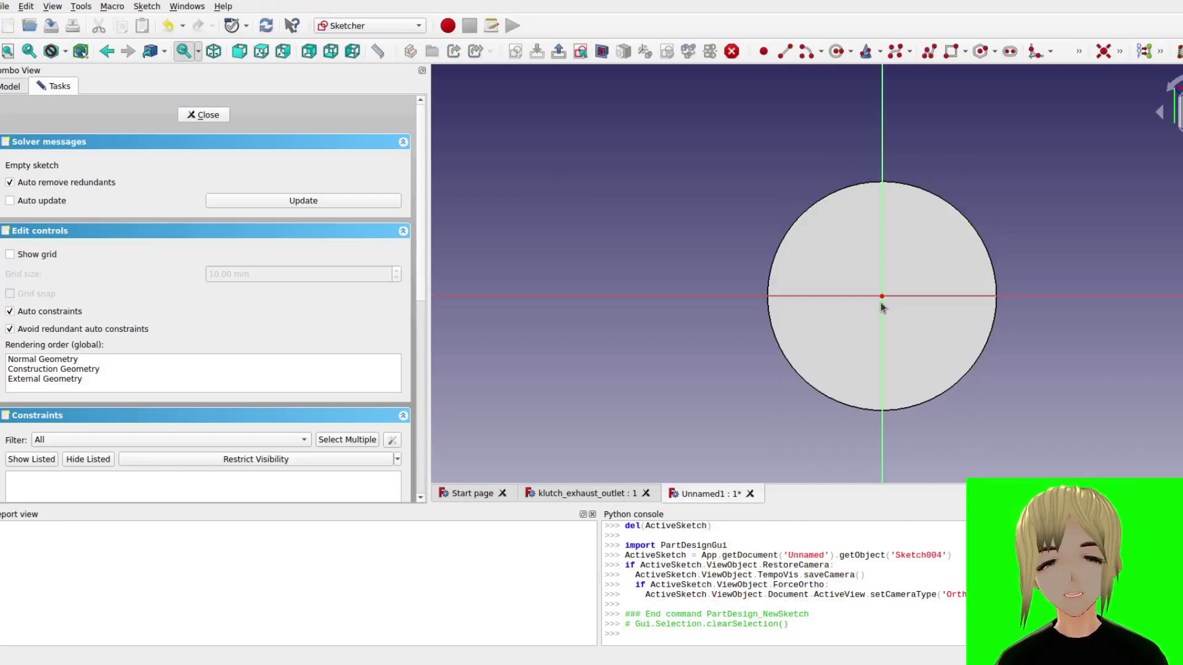
{"action": "scroll", "coordinate": [885, 298], "scroll_direction": "up", "scroll_amount": 5}
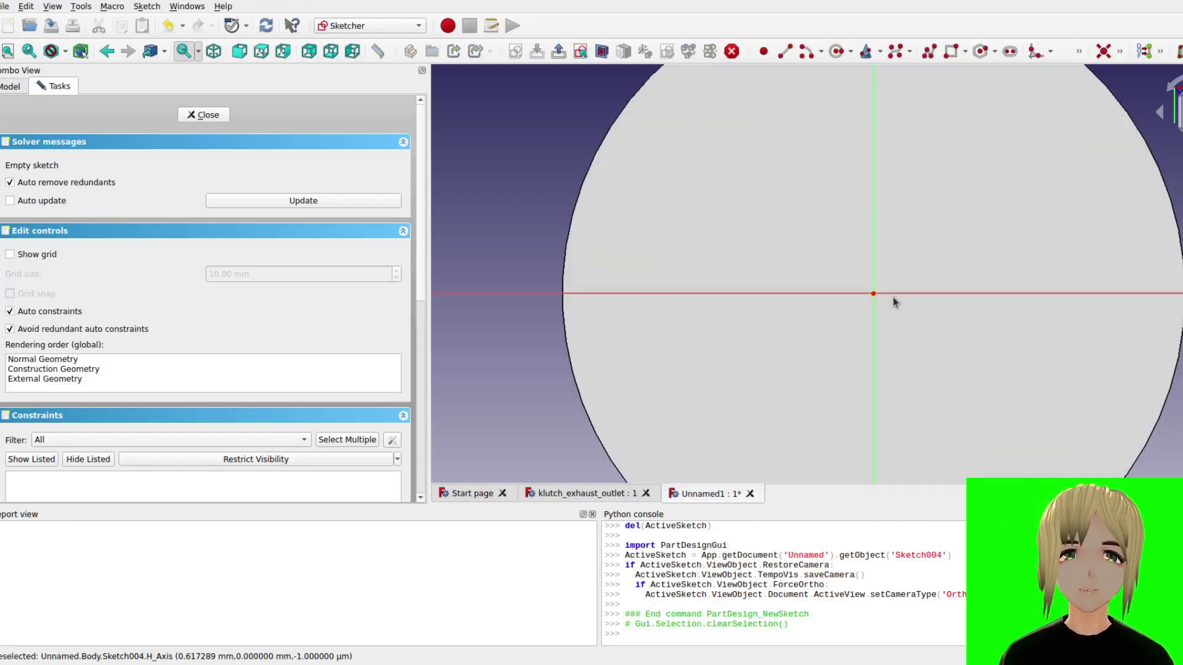
{"action": "left_click", "coordinate": [836, 54]}
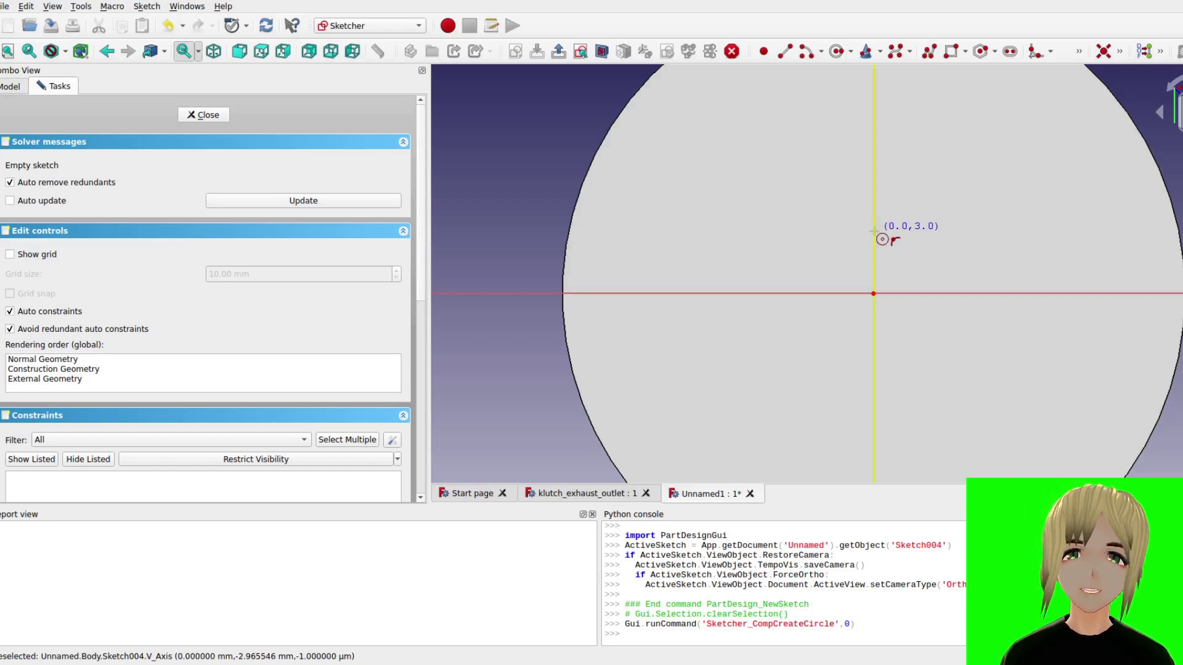
{"action": "scroll", "coordinate": [872, 294], "scroll_direction": "up", "scroll_amount": 1}
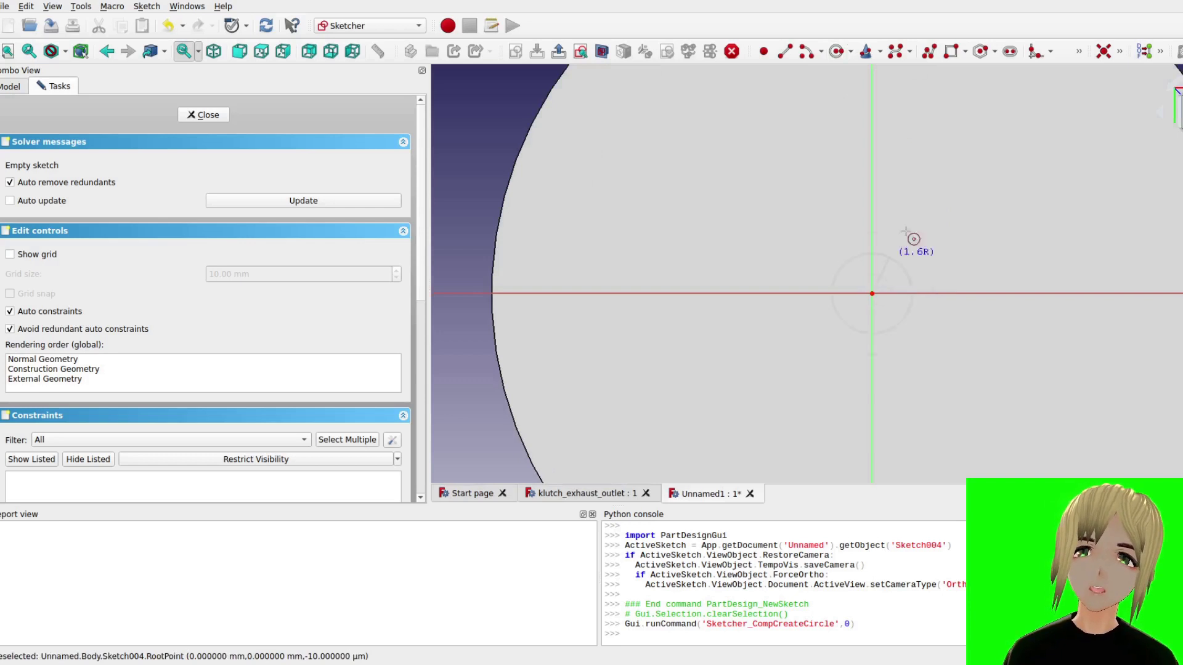
{"action": "scroll", "coordinate": [905, 232], "scroll_direction": "down", "scroll_amount": 3}
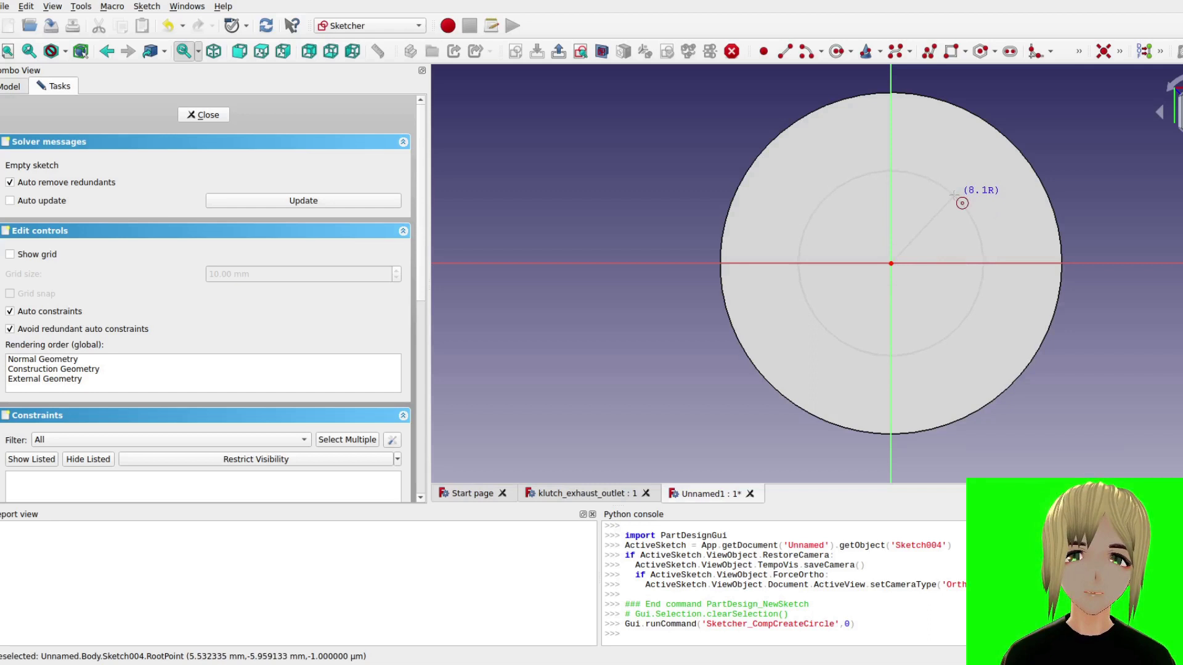
{"action": "left_click", "coordinate": [954, 194]}
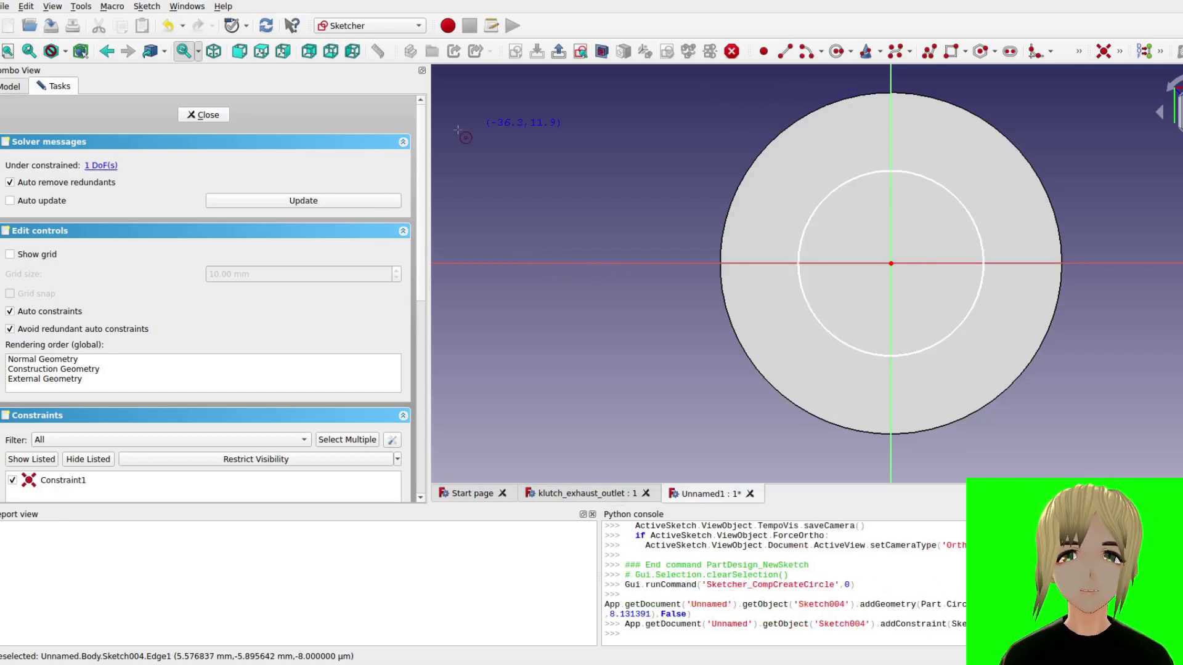
{"action": "left_click", "coordinate": [203, 114]}
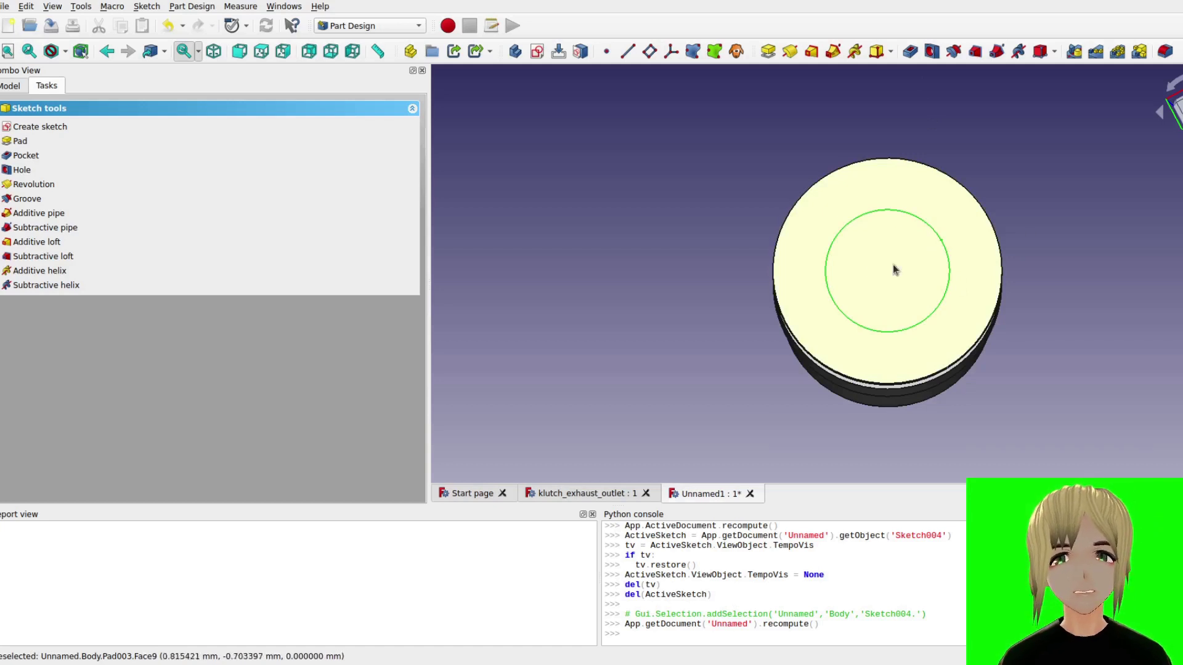
- Pocket the 8.1 mm circle 10.00 mm deep to form a bore in the top
{"action": "left_click", "coordinate": [909, 53]}
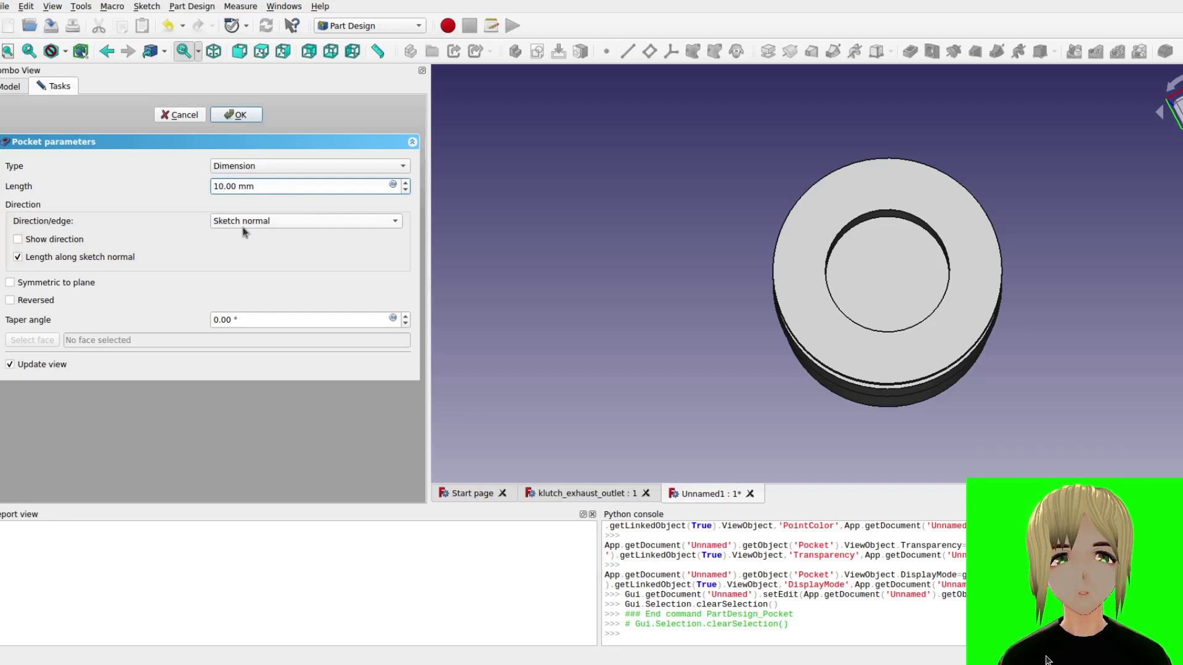
{"action": "left_click", "coordinate": [236, 114]}
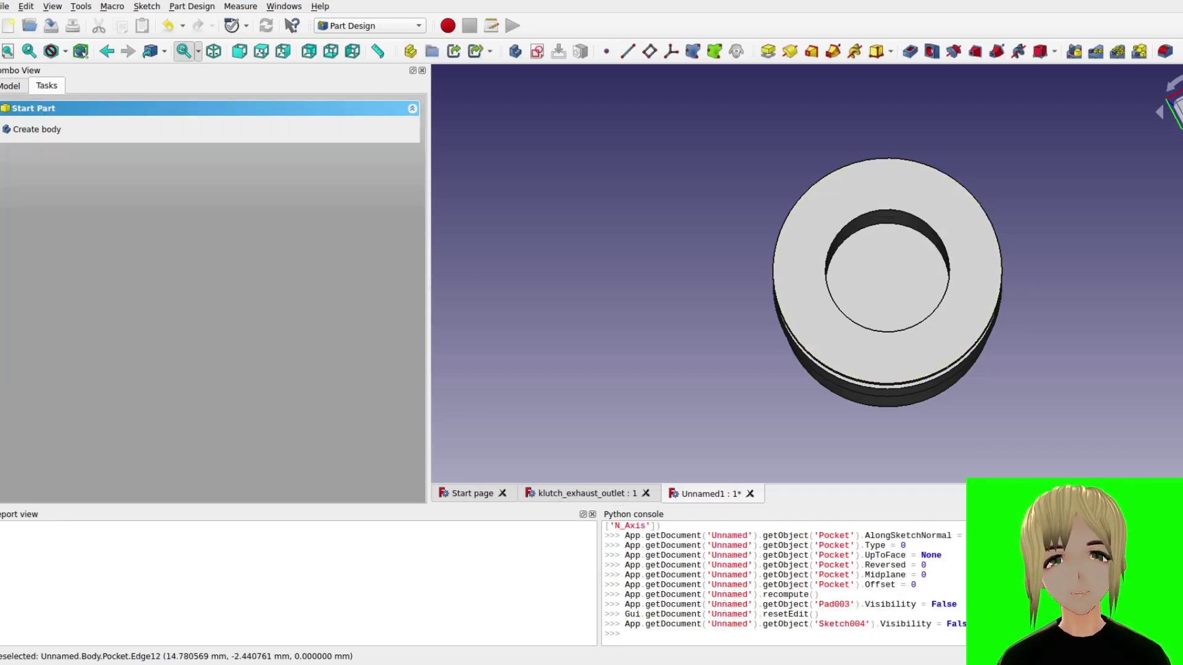
- From the bottom view, sketch an origin-centred circle of about 8.3 mm radius on the bottom face
{"action": "key", "text": "5"}
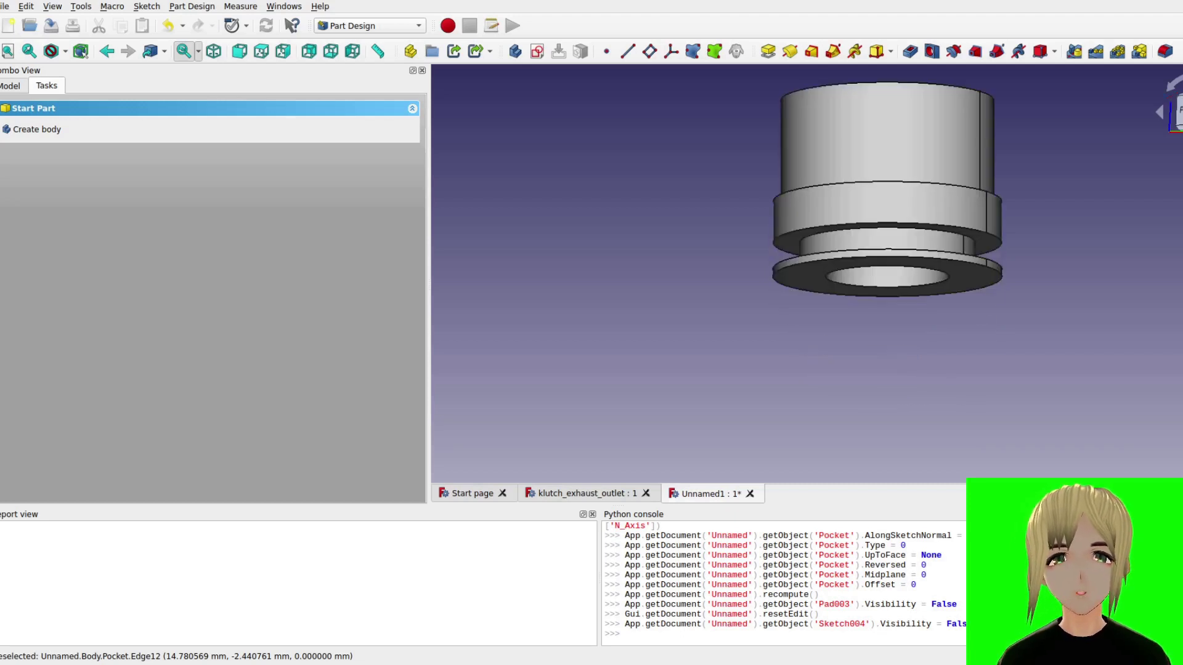
{"action": "left_click", "coordinate": [871, 269]}
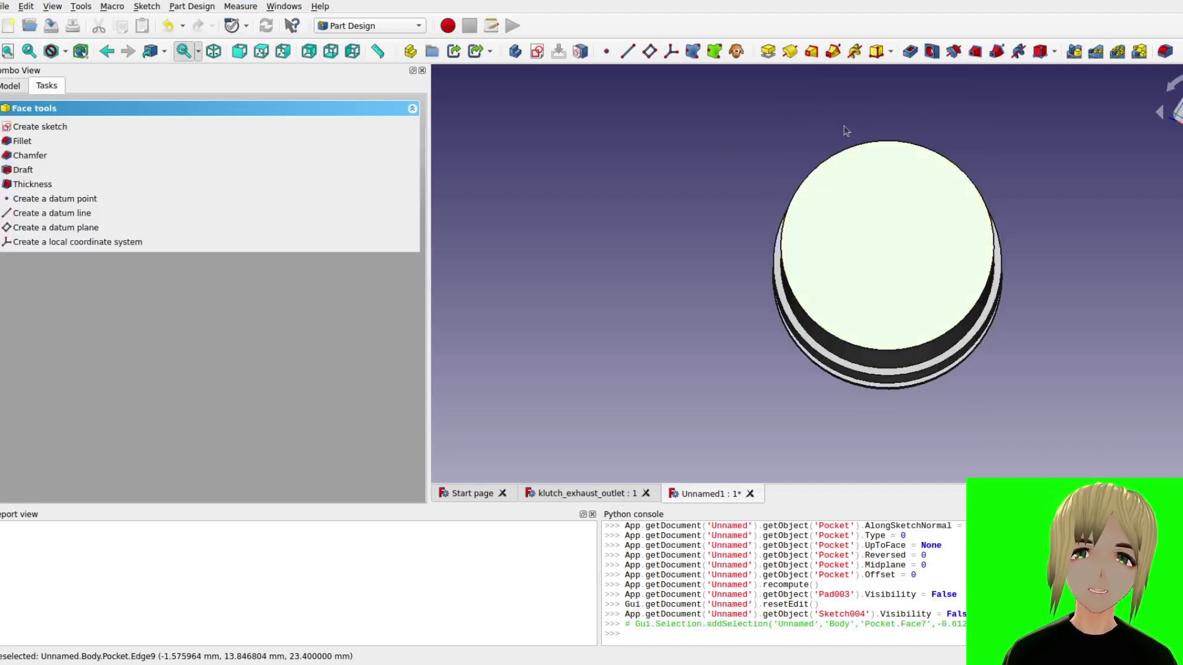
{"action": "left_click", "coordinate": [68, 128]}
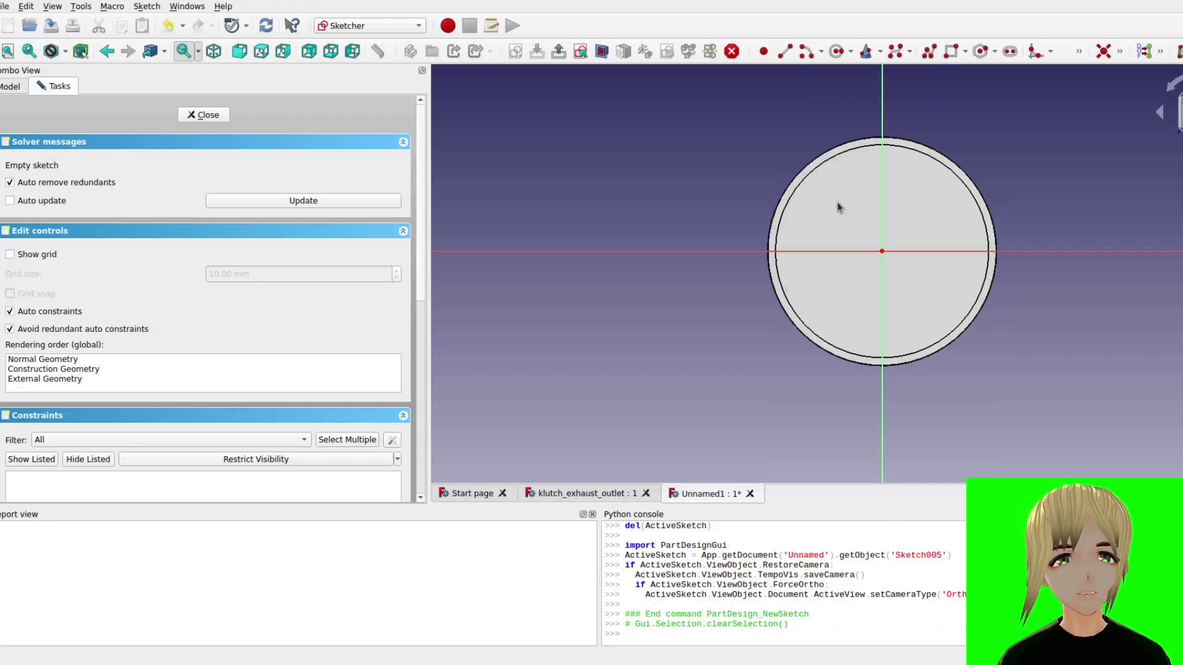
{"action": "left_click", "coordinate": [836, 52]}
{"action": "scroll", "coordinate": [882, 231], "scroll_direction": "up", "scroll_amount": 3}
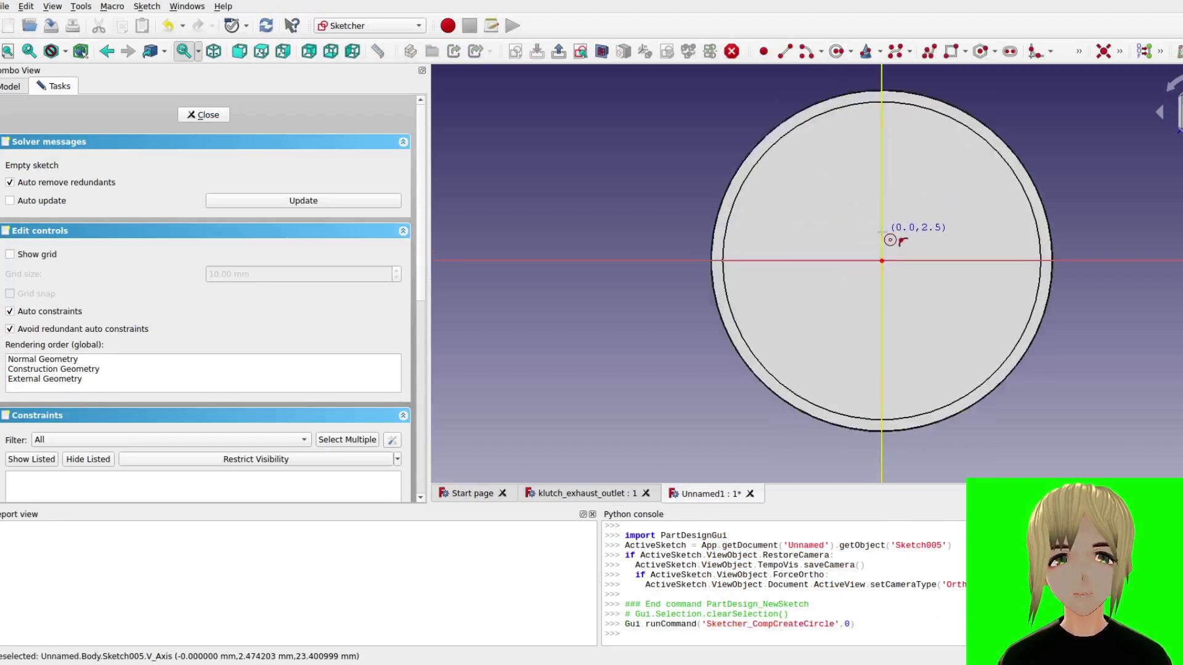
{"action": "left_click", "coordinate": [882, 269]}
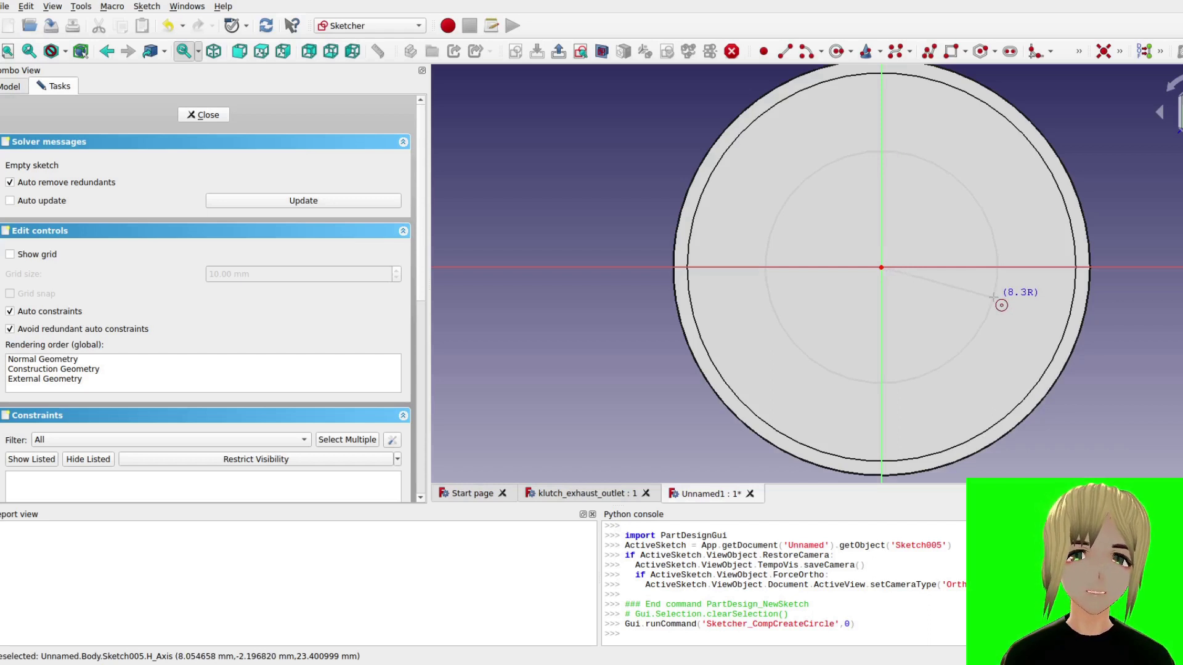
{"action": "left_click", "coordinate": [993, 297]}
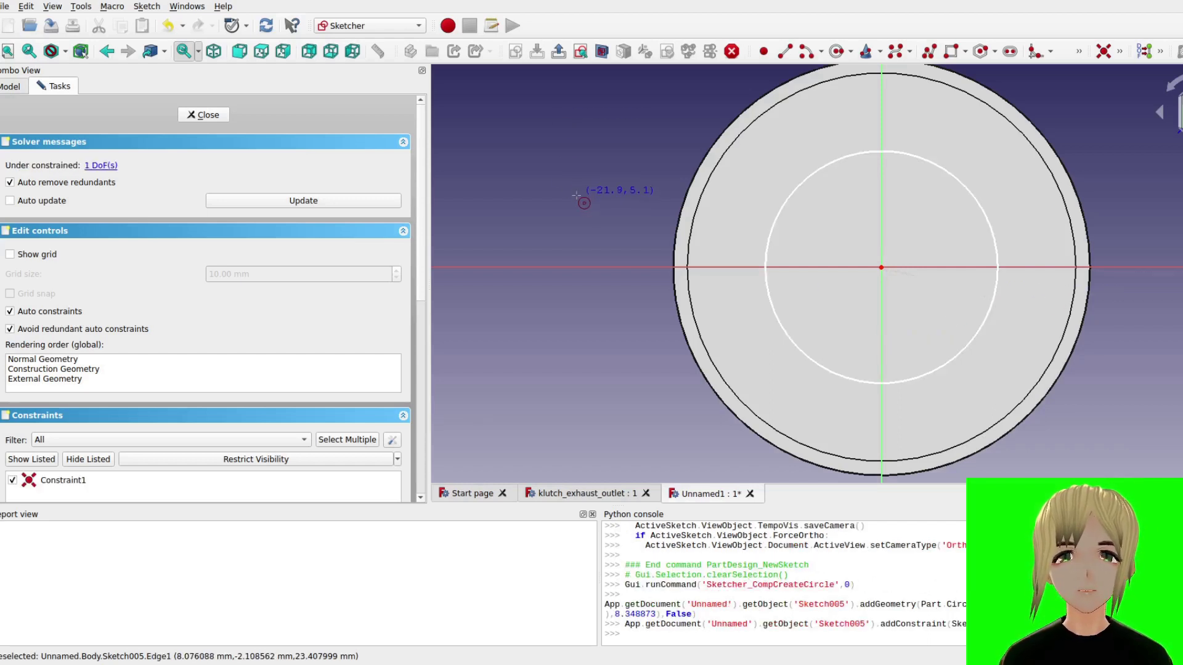
- Close the sketch and start a pocket from the bottom circle with 3.89 mm depth
{"action": "left_click", "coordinate": [208, 116]}
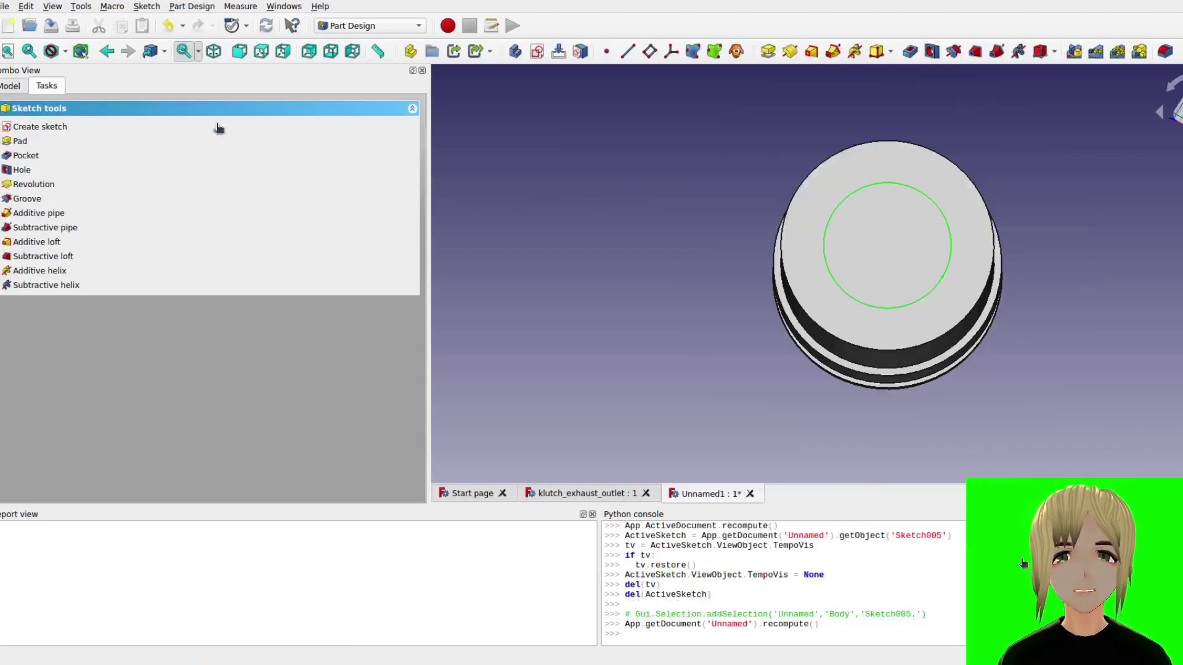
{"action": "left_click", "coordinate": [25, 155]}
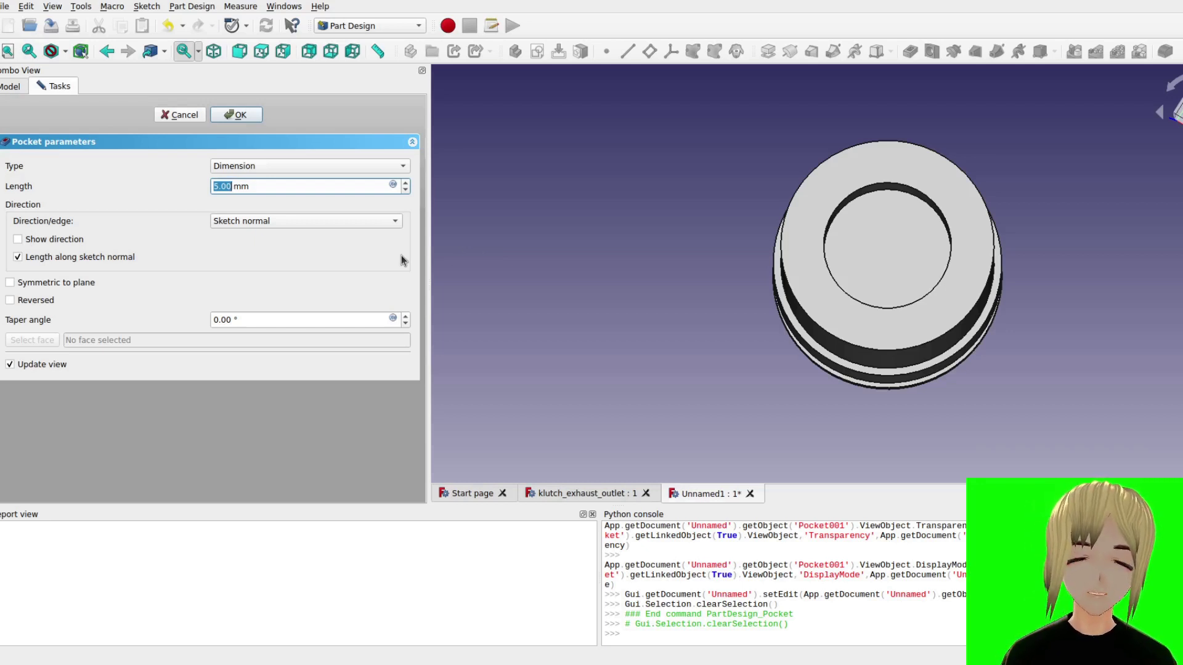
{"action": "key", "text": "BackSpace"}
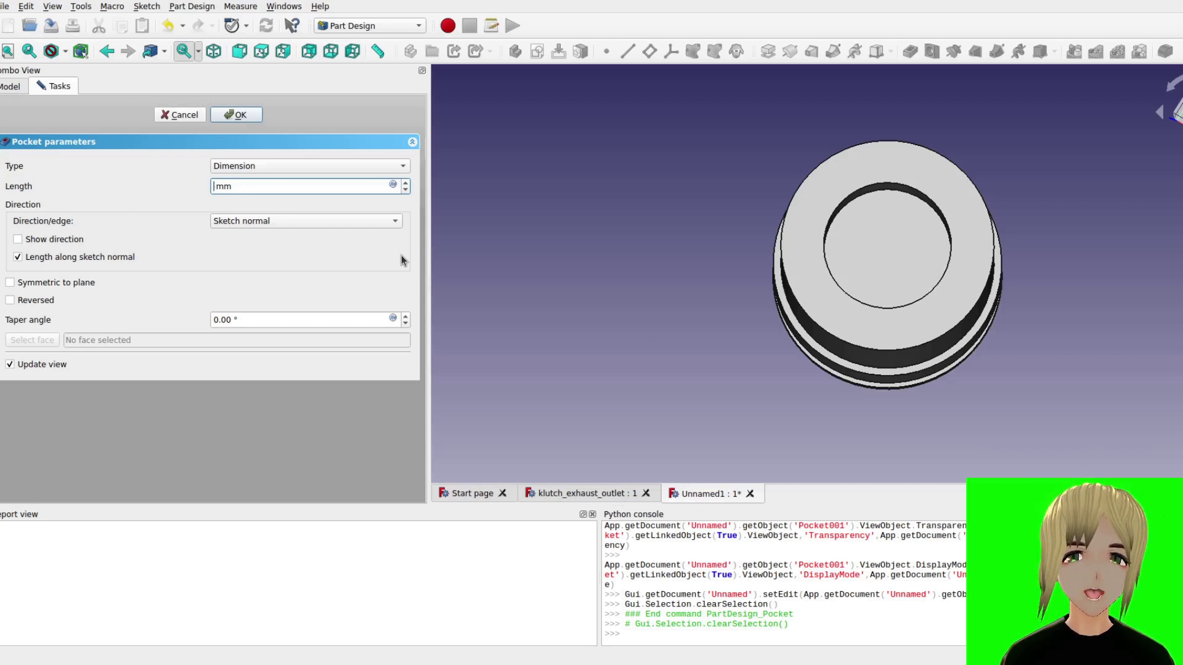
{"action": "type", "text": "3.89"}
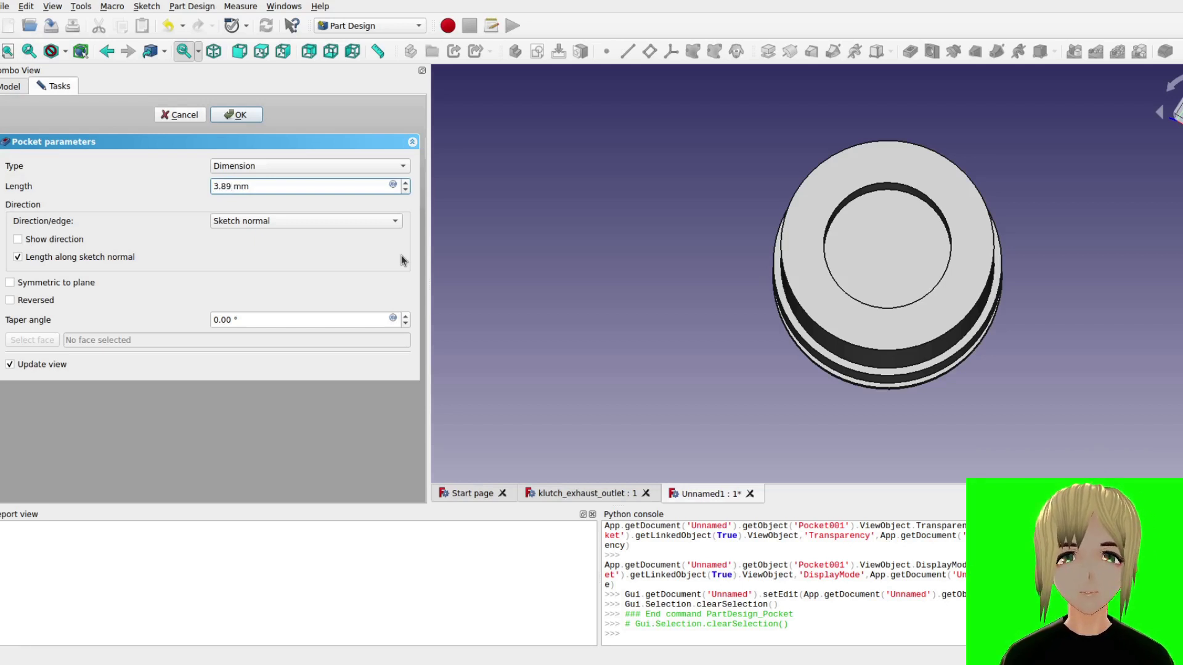
- Confirm the 3.89 mm pocket and sketch an origin-centred circle on the recess floor
{"action": "left_click", "coordinate": [251, 116]}
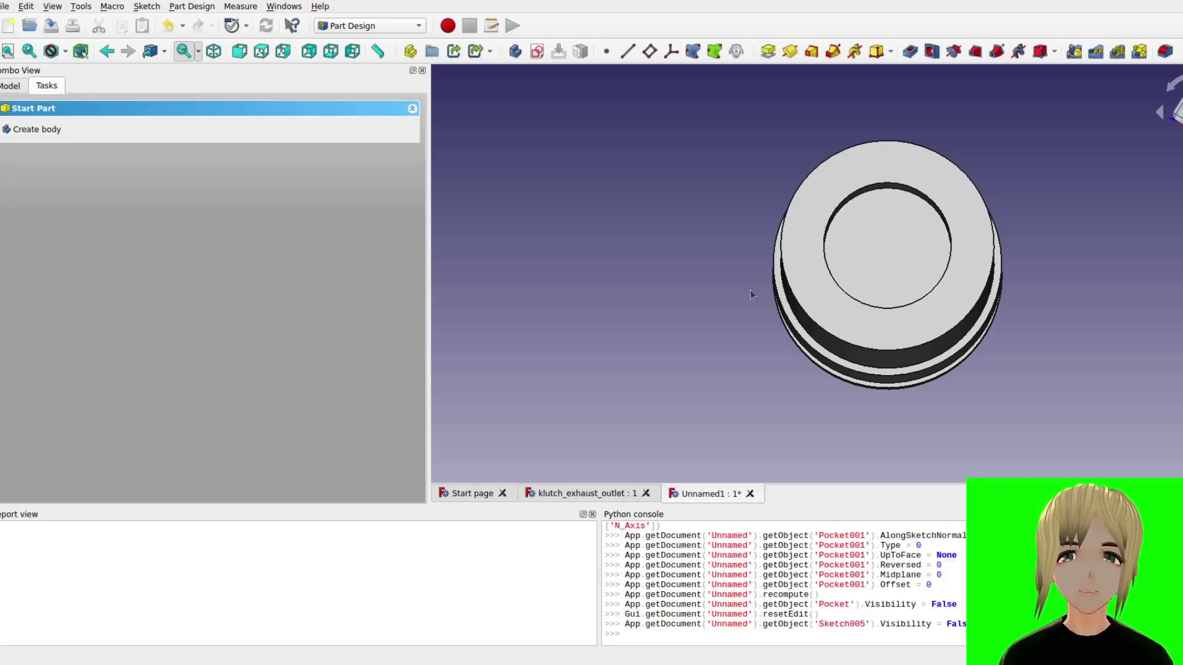
{"action": "left_click", "coordinate": [852, 261]}
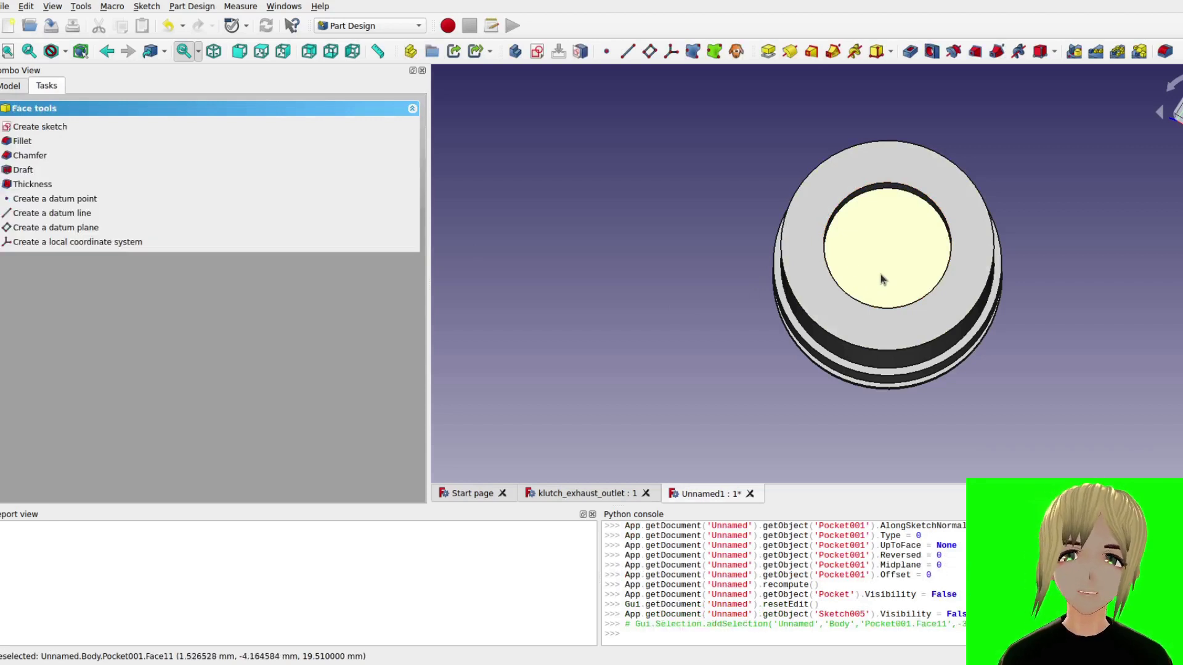
{"action": "left_click", "coordinate": [64, 126]}
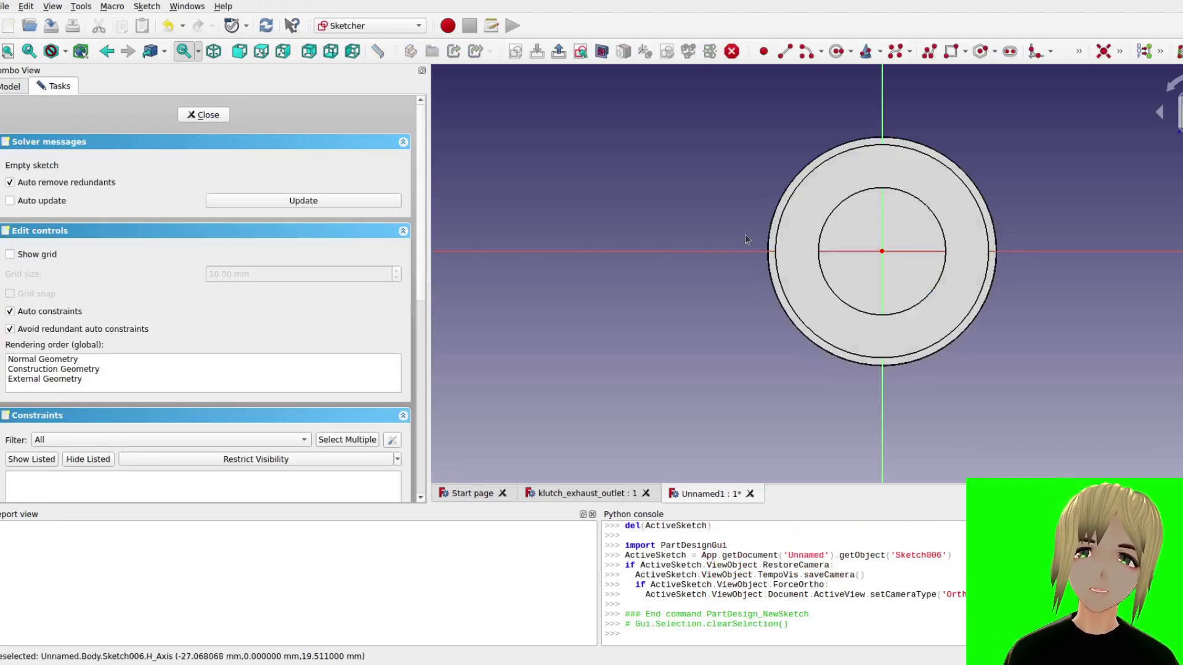
{"action": "scroll", "coordinate": [915, 255], "scroll_direction": "up", "scroll_amount": 4}
{"action": "scroll", "coordinate": [913, 255], "scroll_direction": "up", "scroll_amount": 1}
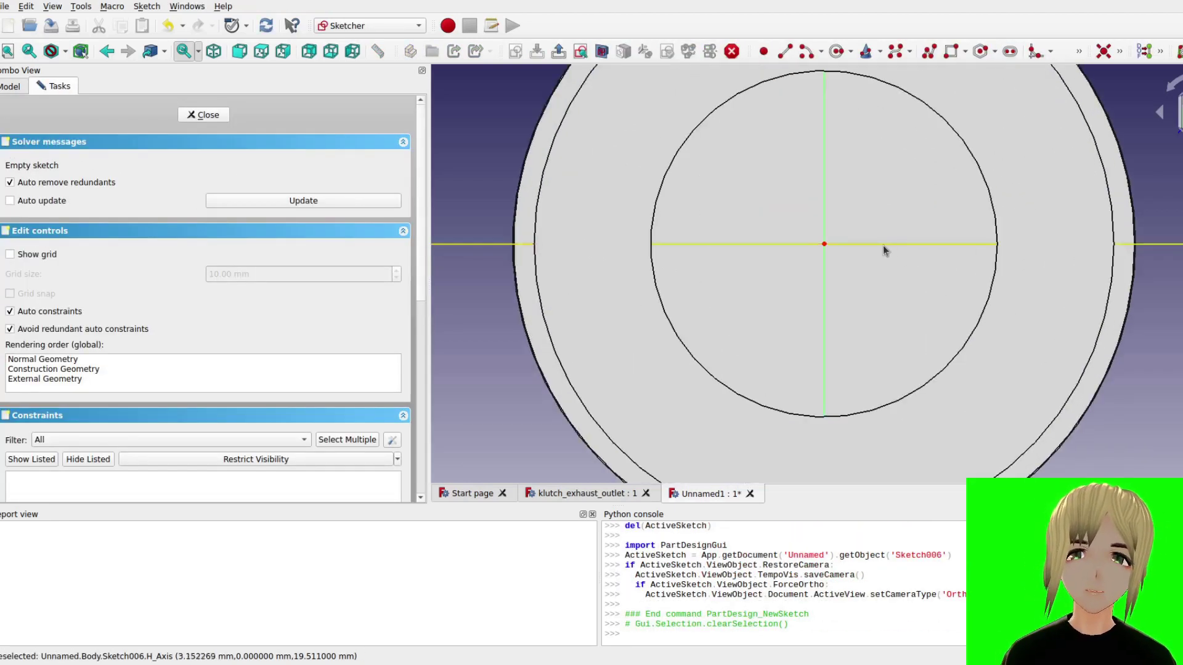
{"action": "left_click", "coordinate": [836, 51]}
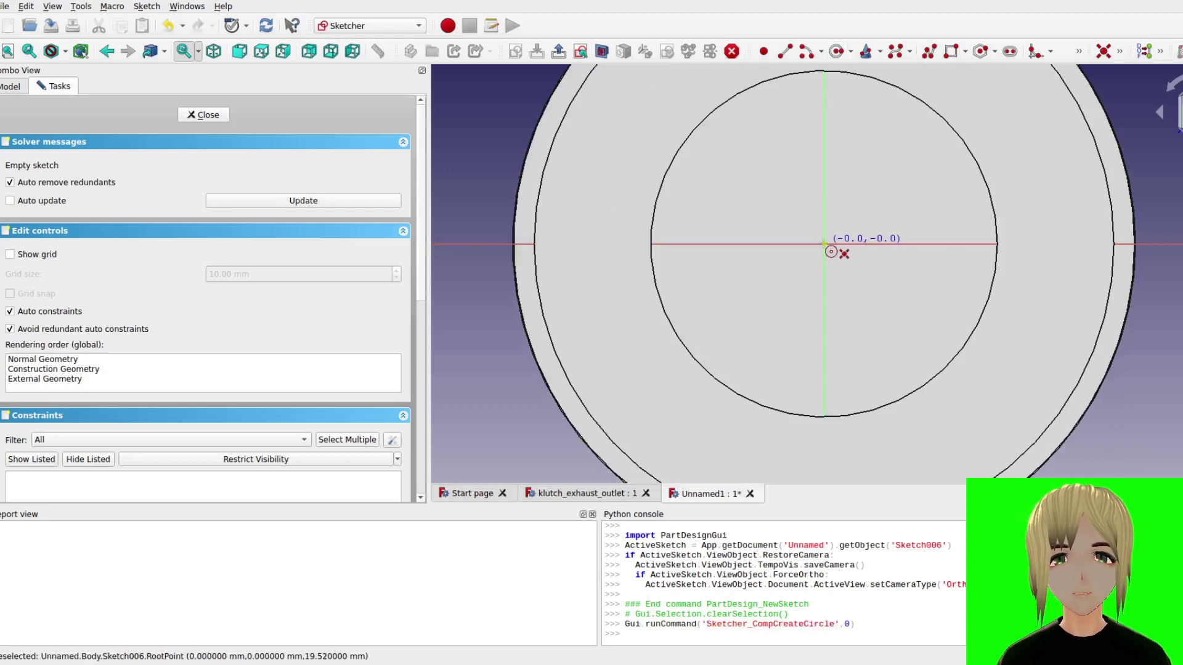
{"action": "left_click", "coordinate": [824, 244]}
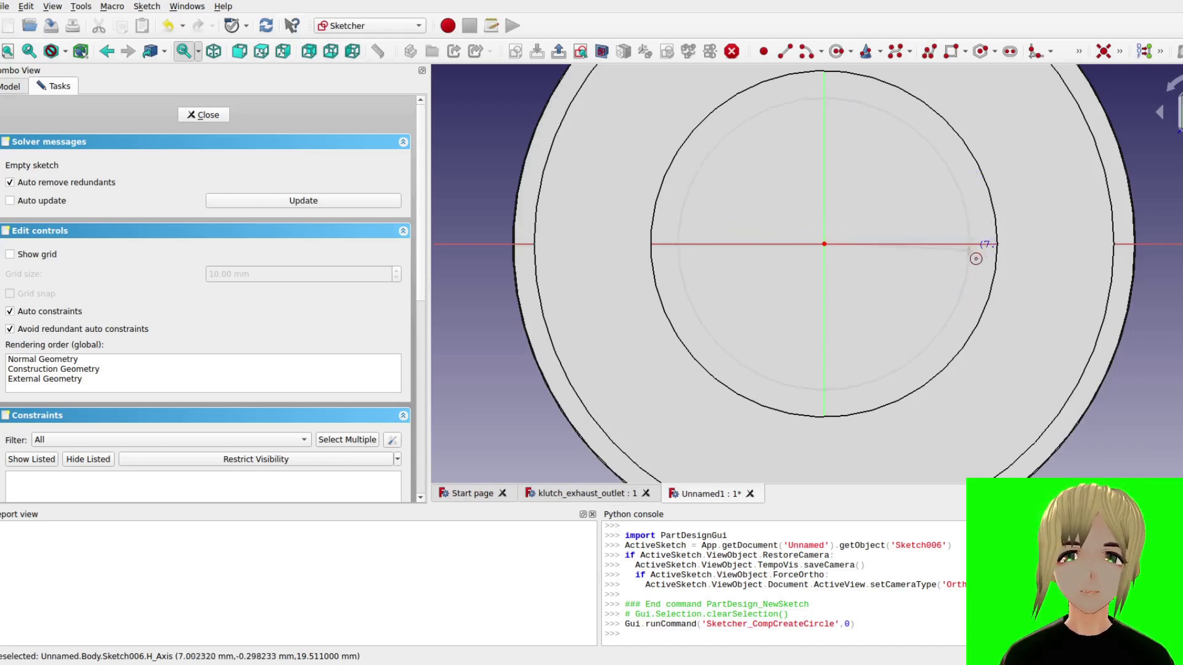
{"action": "left_click", "coordinate": [957, 303]}
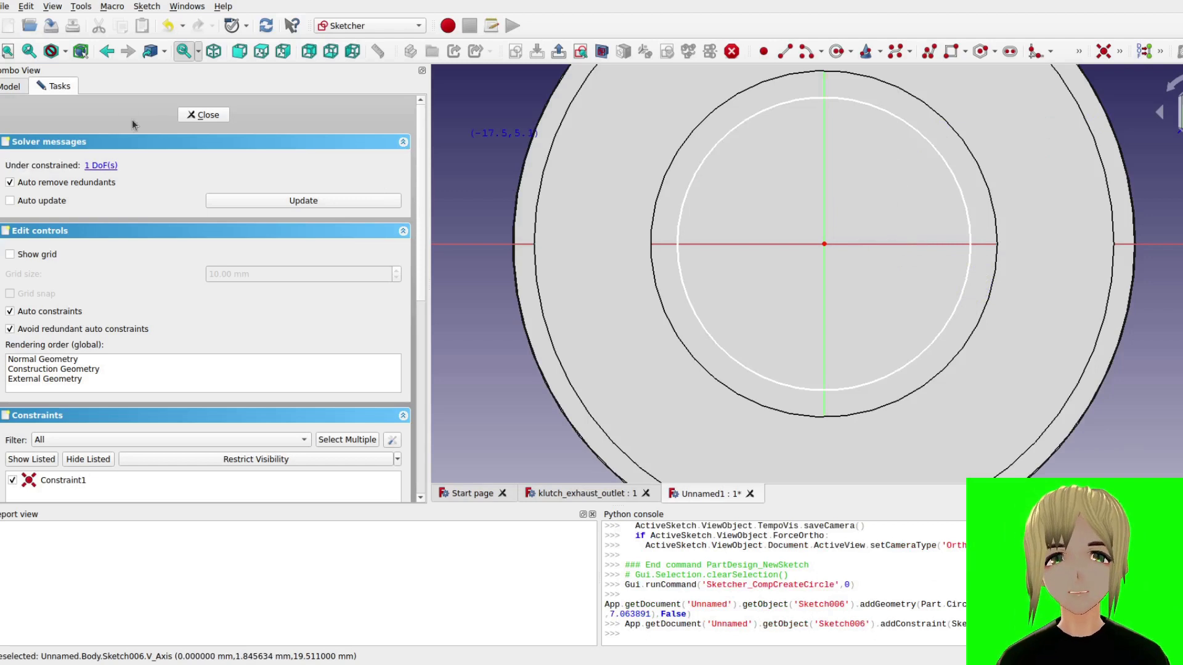
- Constrain the circle's radius to 7.1 mm
{"action": "left_click", "coordinate": [967, 212]}
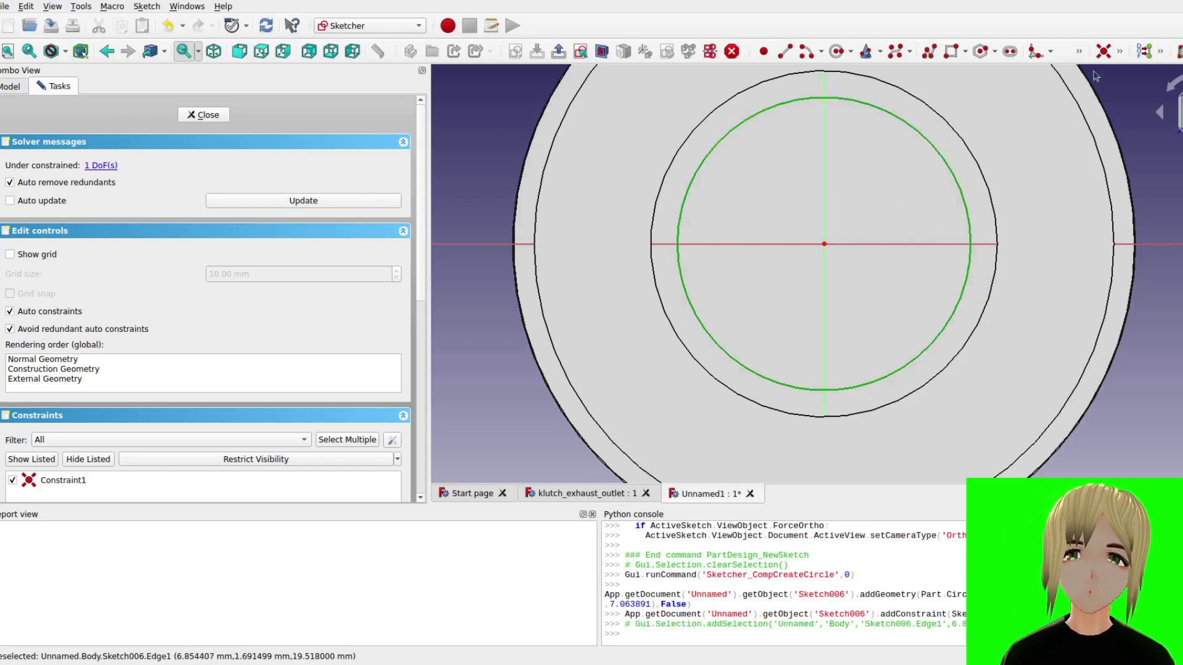
{"action": "left_click", "coordinate": [1119, 52]}
{"action": "left_click", "coordinate": [1078, 111]}
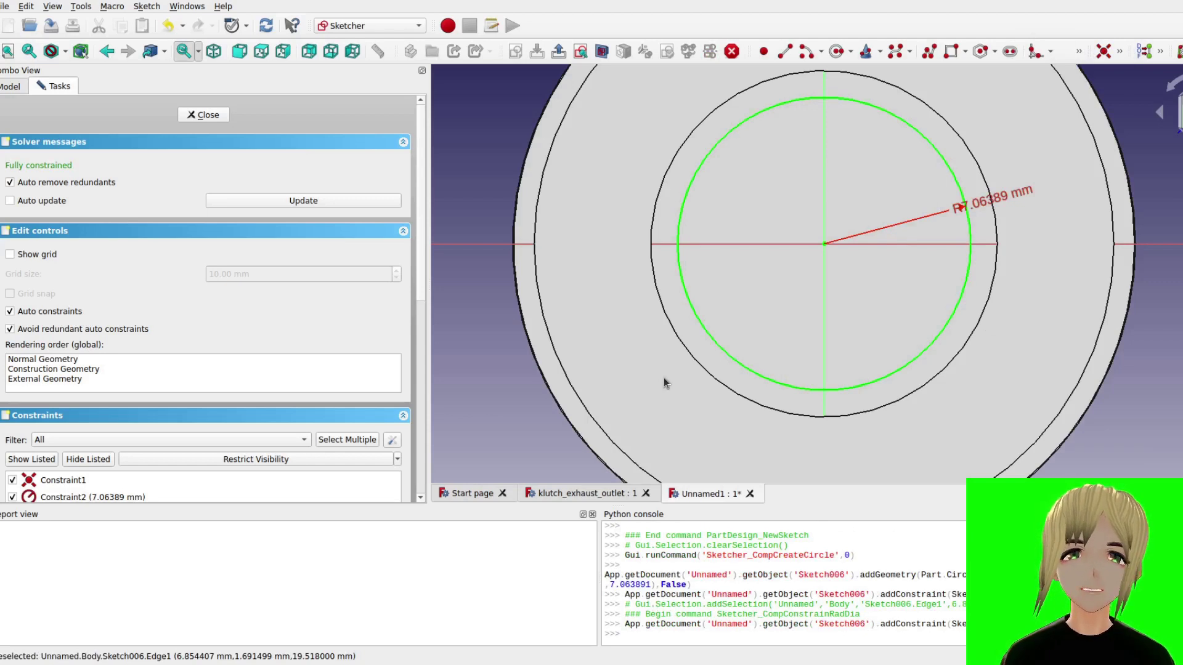
{"action": "key", "text": "Return"}
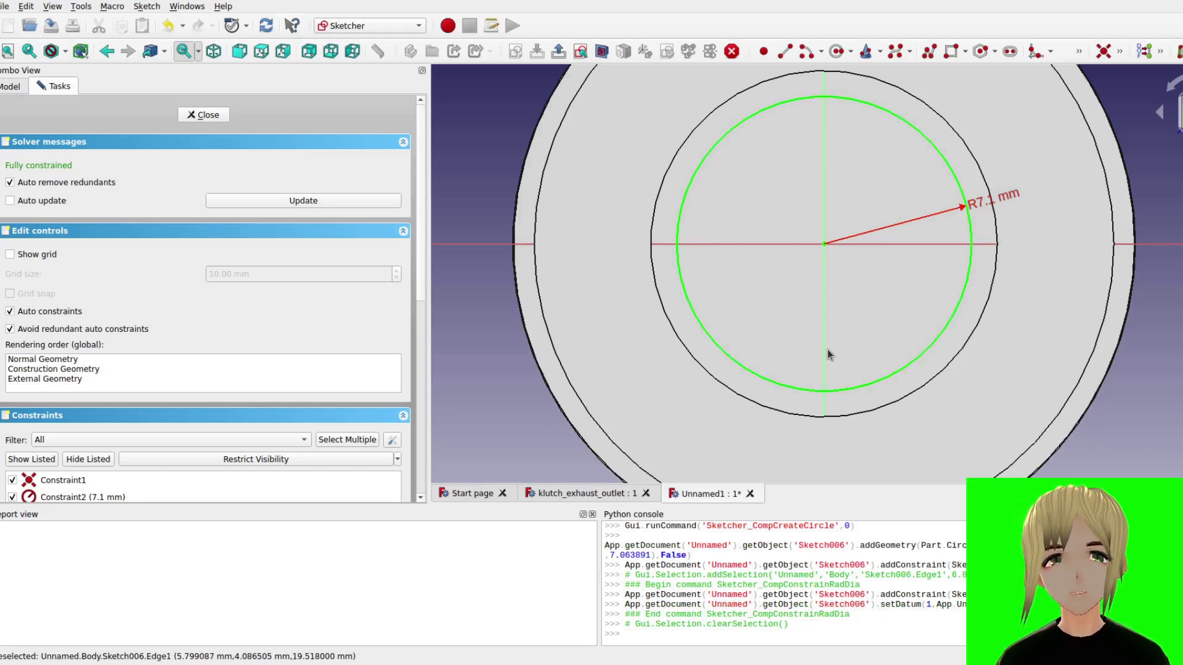
- Close the sketch and pocket the 7.1 mm circle 9.51 mm deep through the part
{"action": "left_click", "coordinate": [209, 117]}
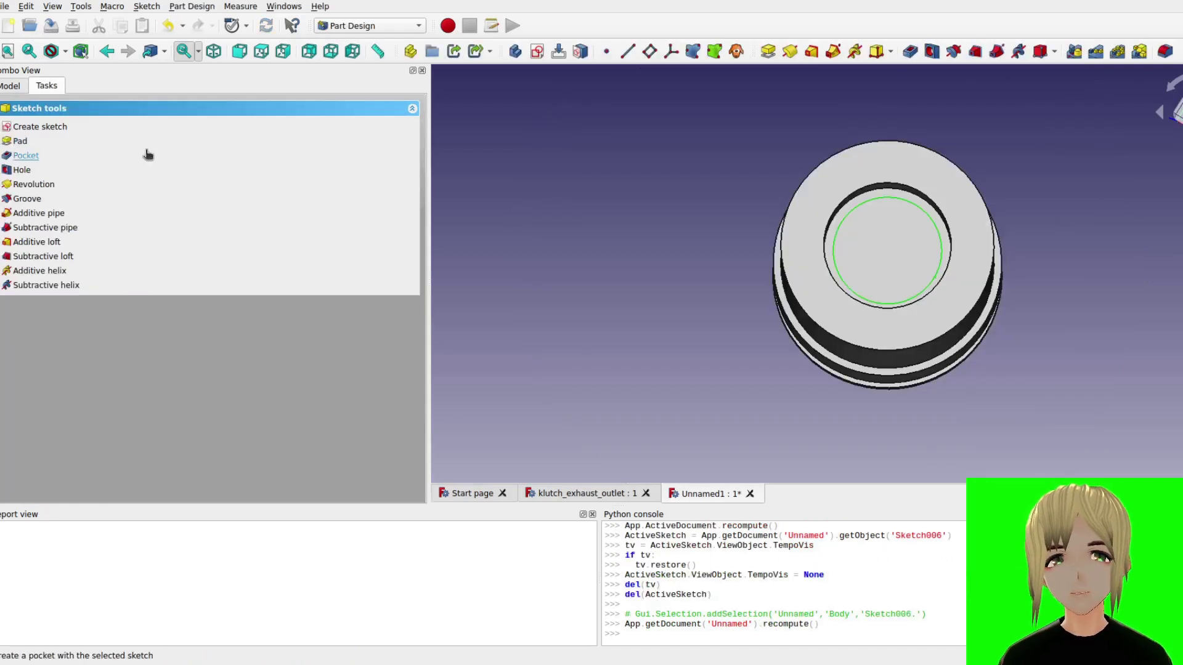
{"action": "left_click", "coordinate": [23, 155]}
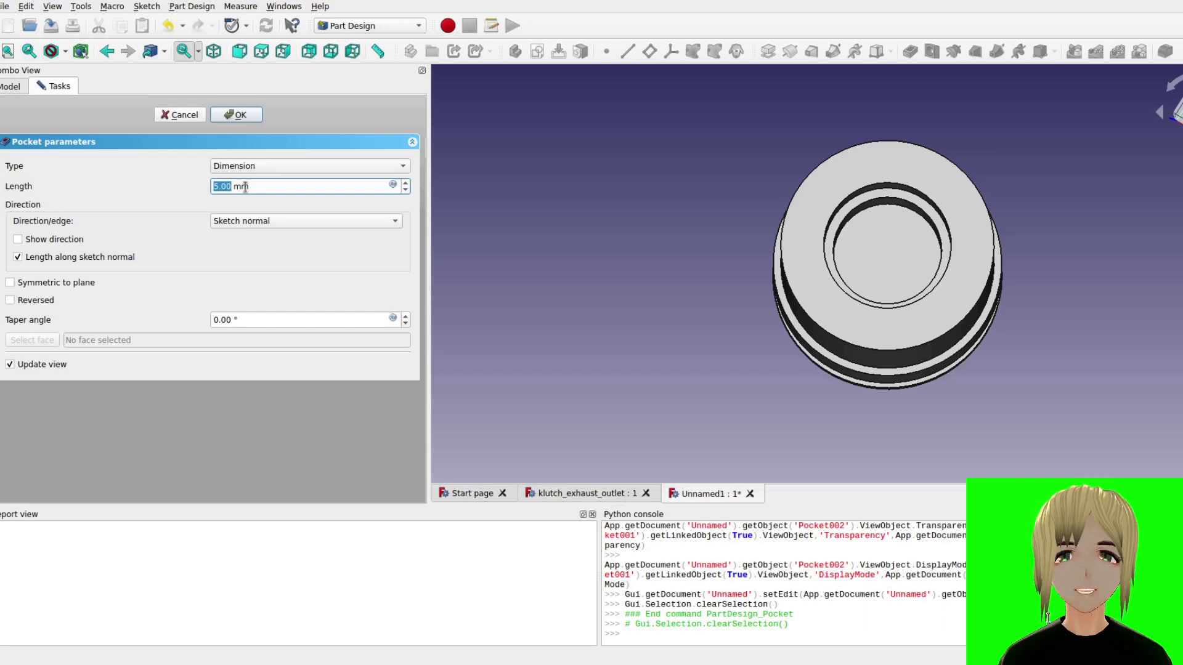
{"action": "key", "text": "BackSpace"}
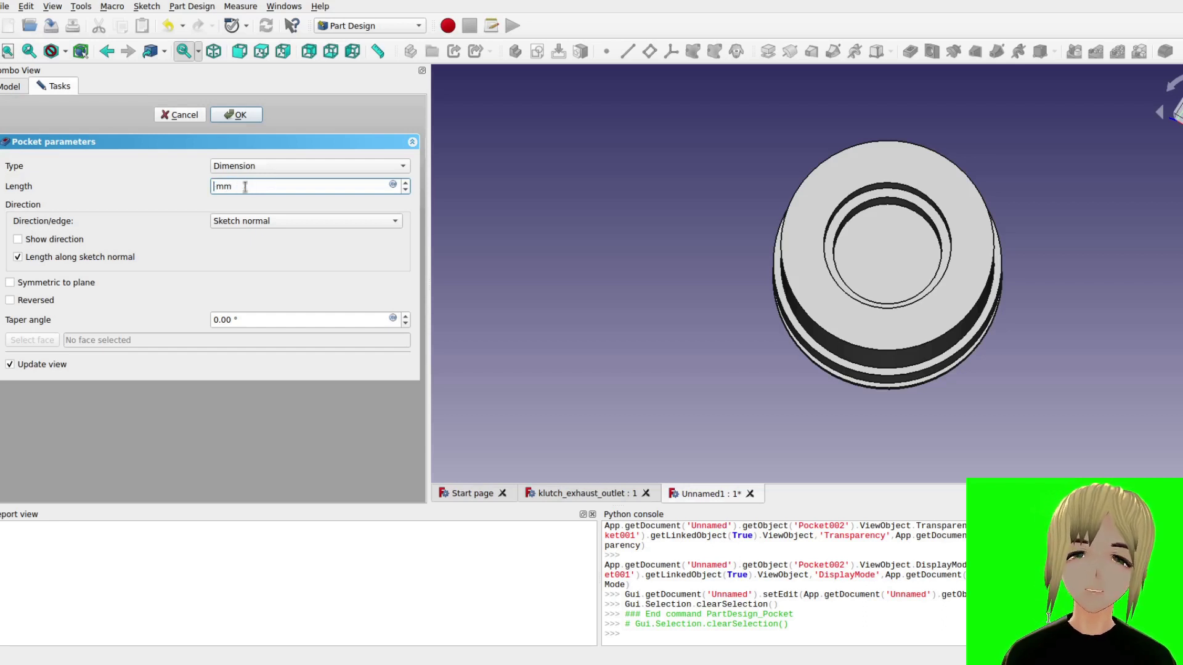
{"action": "type", "text": "9"}
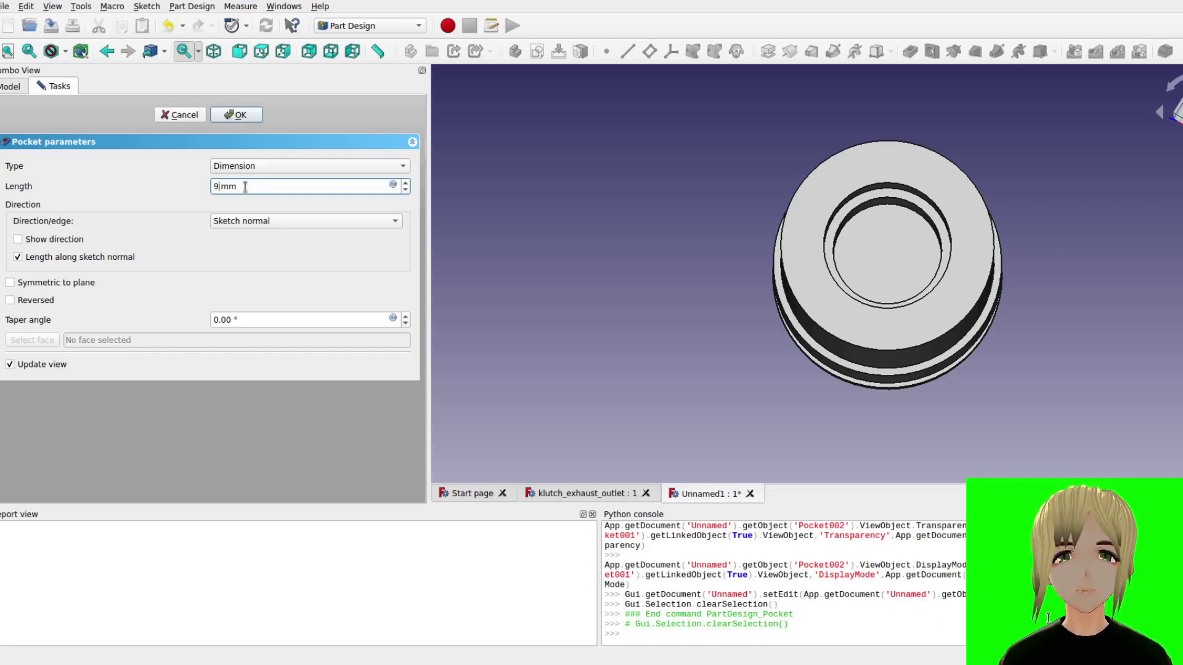
{"action": "type", "text": ".51"}
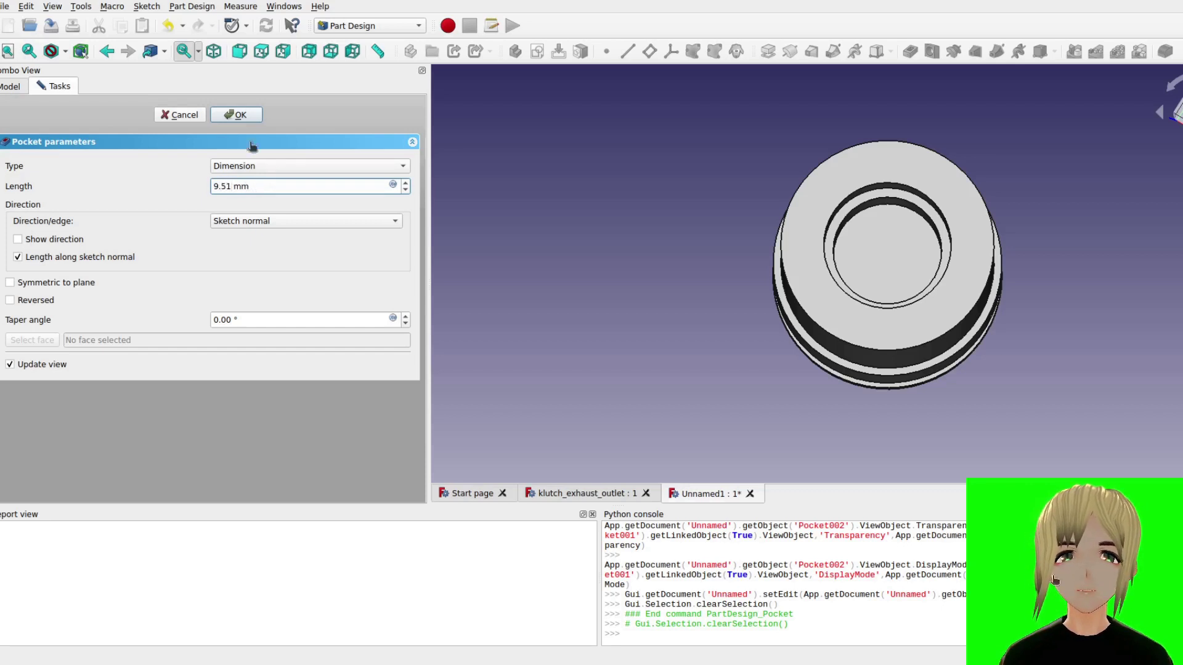
{"action": "left_click", "coordinate": [238, 115]}
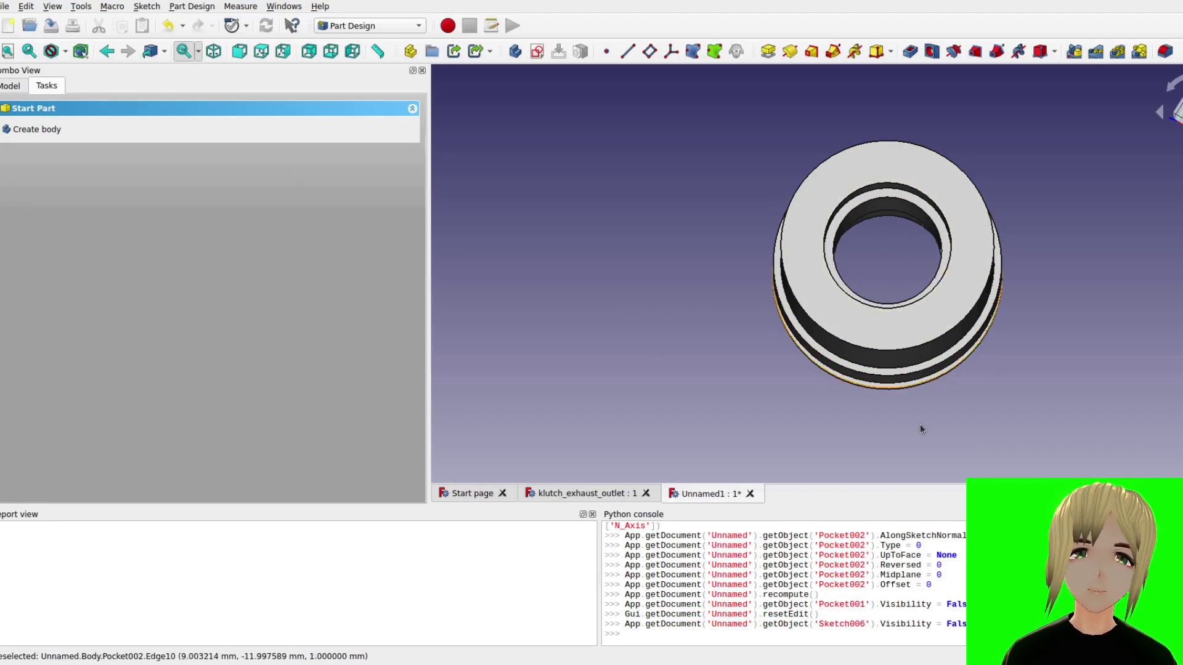
{"action": "key", "text": "0"}
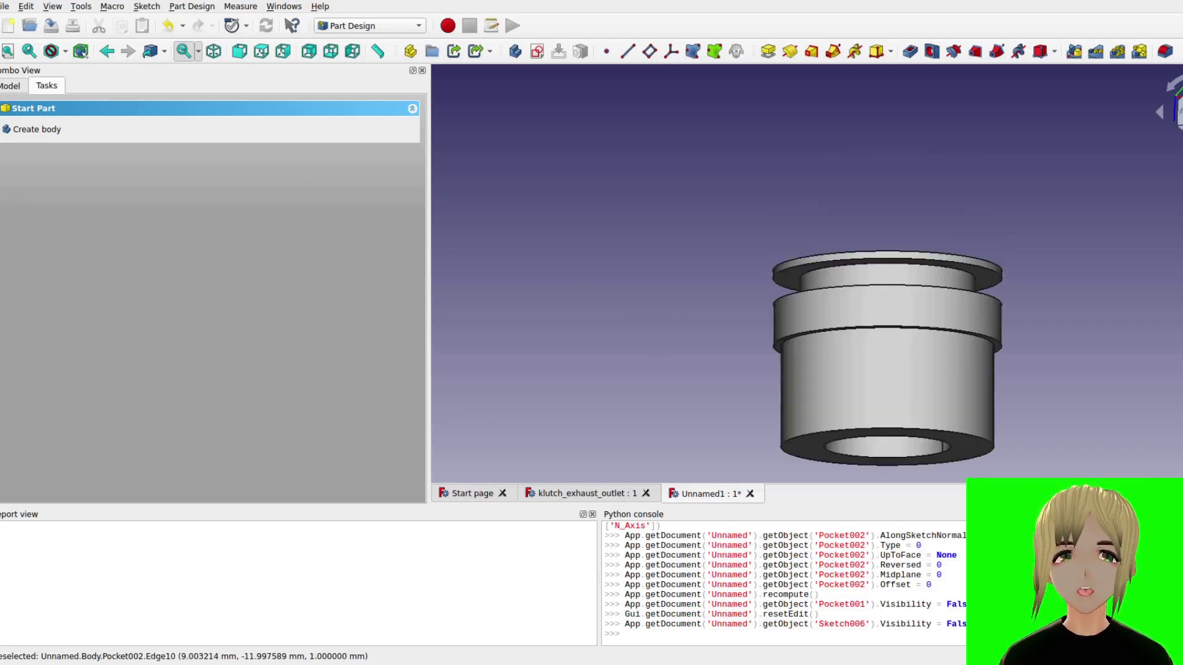
{"action": "key", "text": "2"}
{"action": "key", "text": "0"}
{"action": "key", "text": "5"}
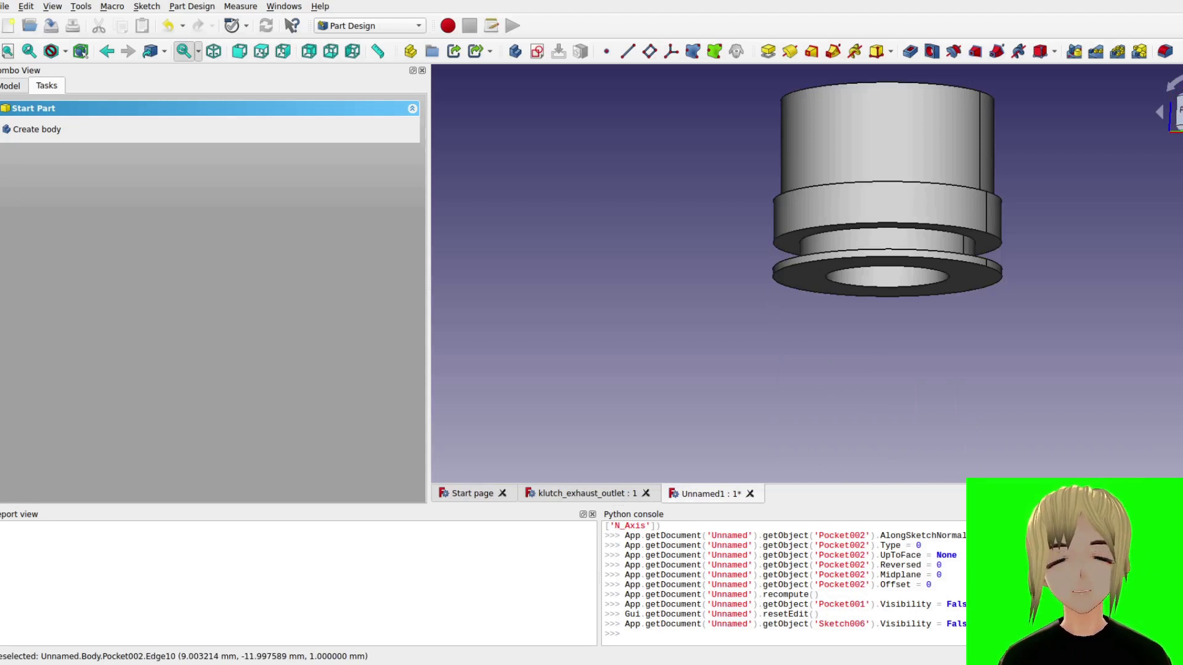
{"action": "key", "text": "2"}
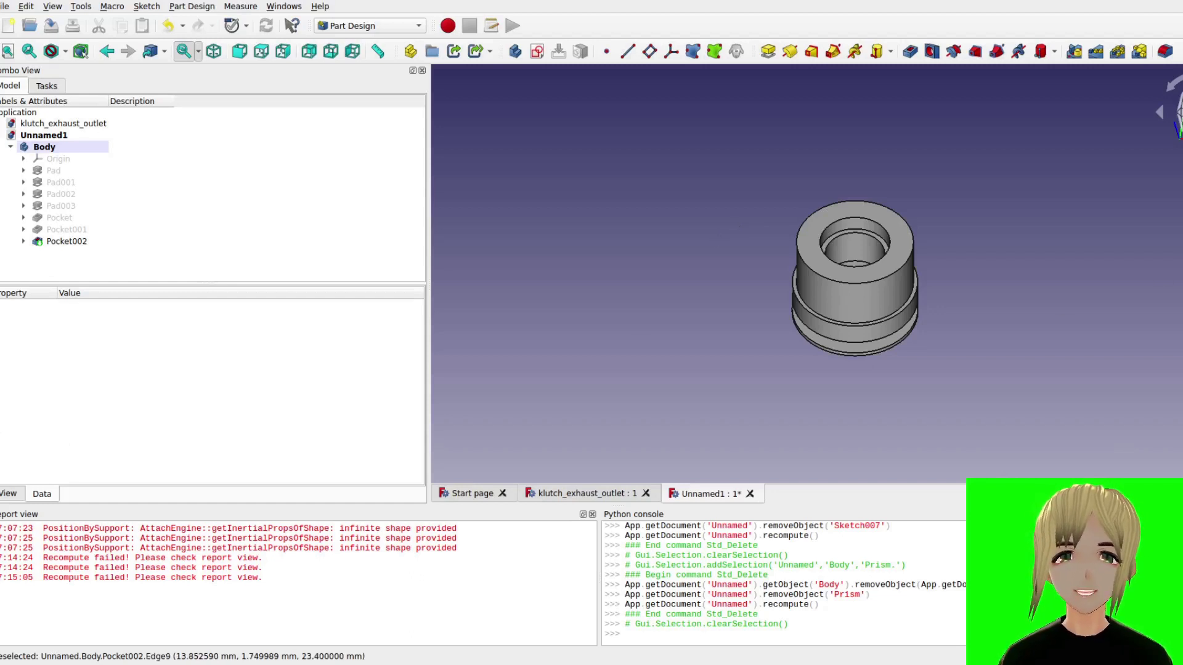
{"action": "key", "text": "2"}
{"action": "key", "text": "1"}
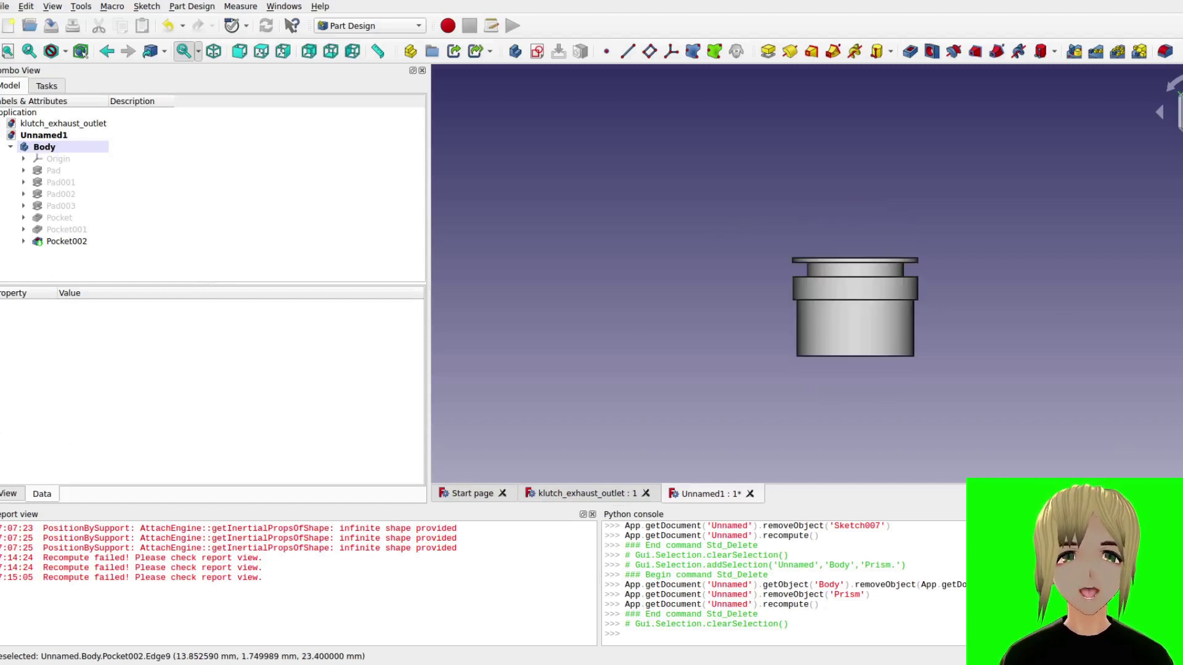
{"action": "key", "text": "5"}
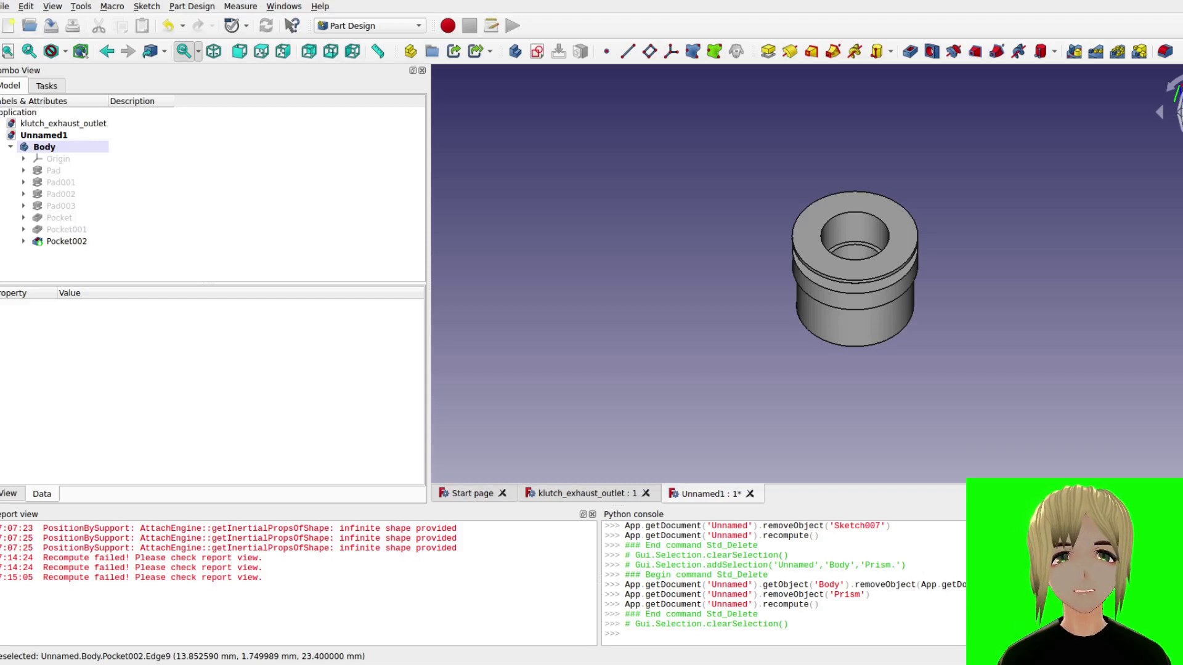
{"action": "key", "text": "2"}
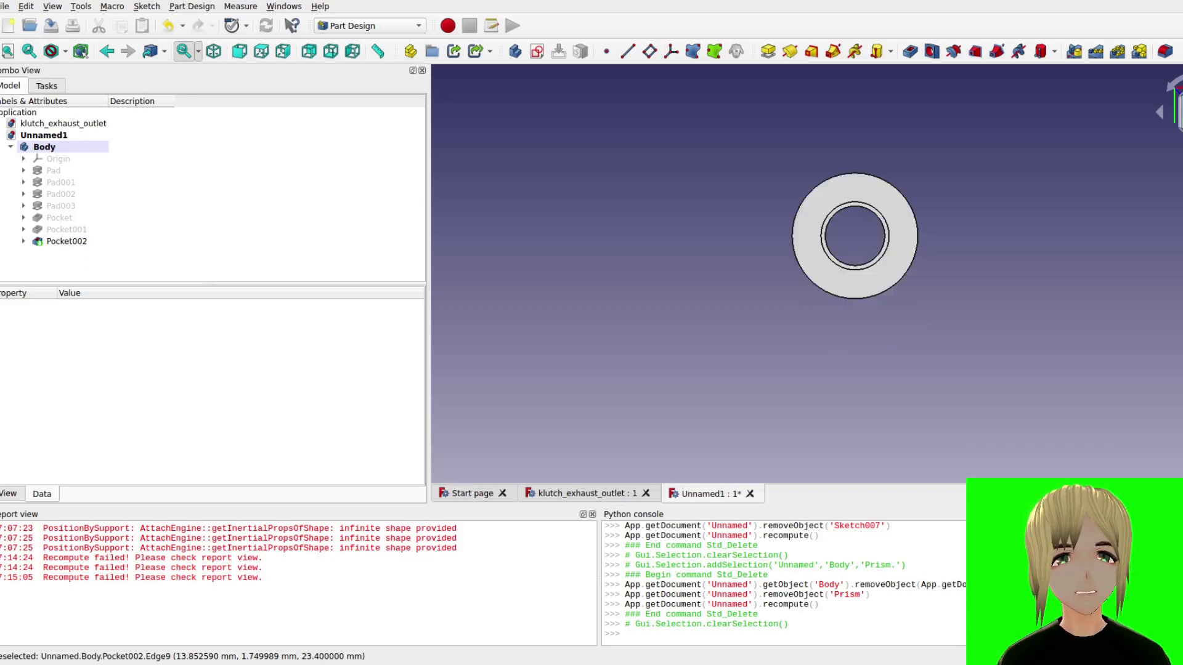
{"action": "key", "text": "0"}
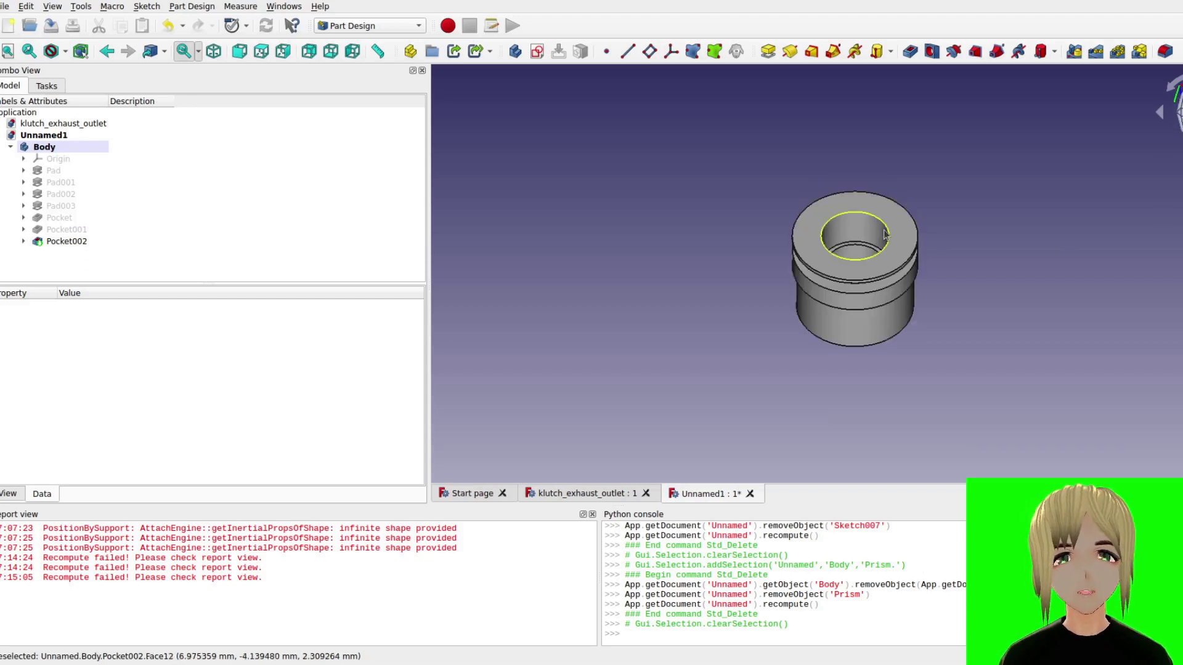
{"action": "left_click", "coordinate": [892, 246]}
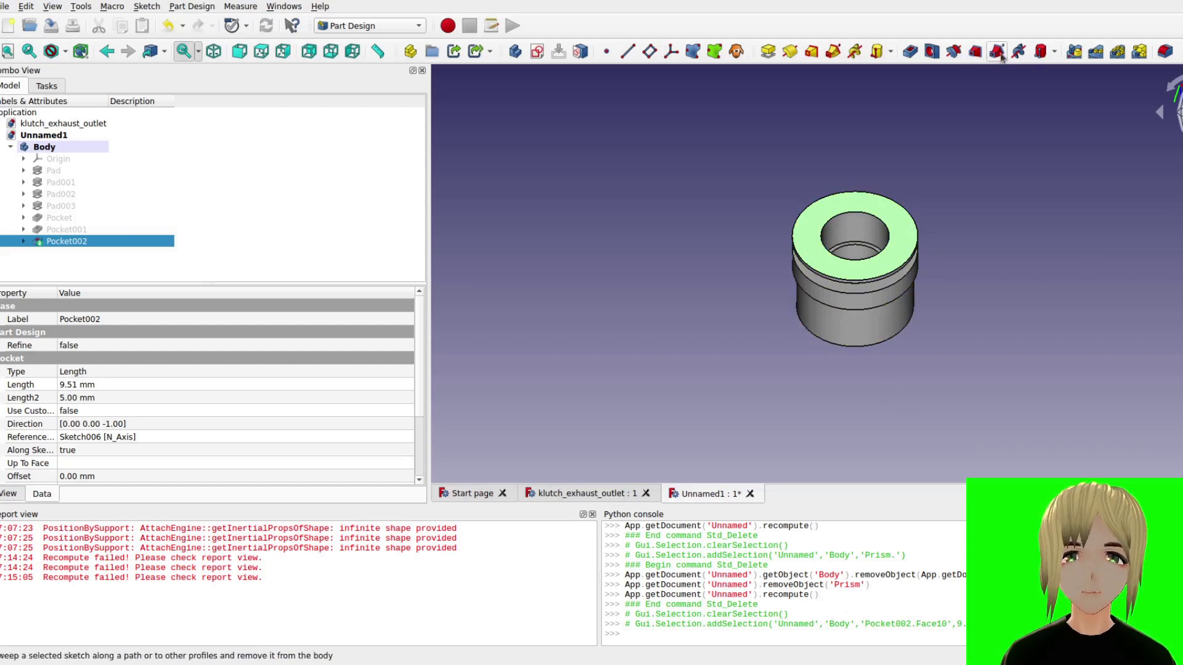
- Start a subtractive prism and make it five-sided
{"action": "left_click", "coordinate": [1055, 54]}
{"action": "left_click", "coordinate": [1067, 160]}
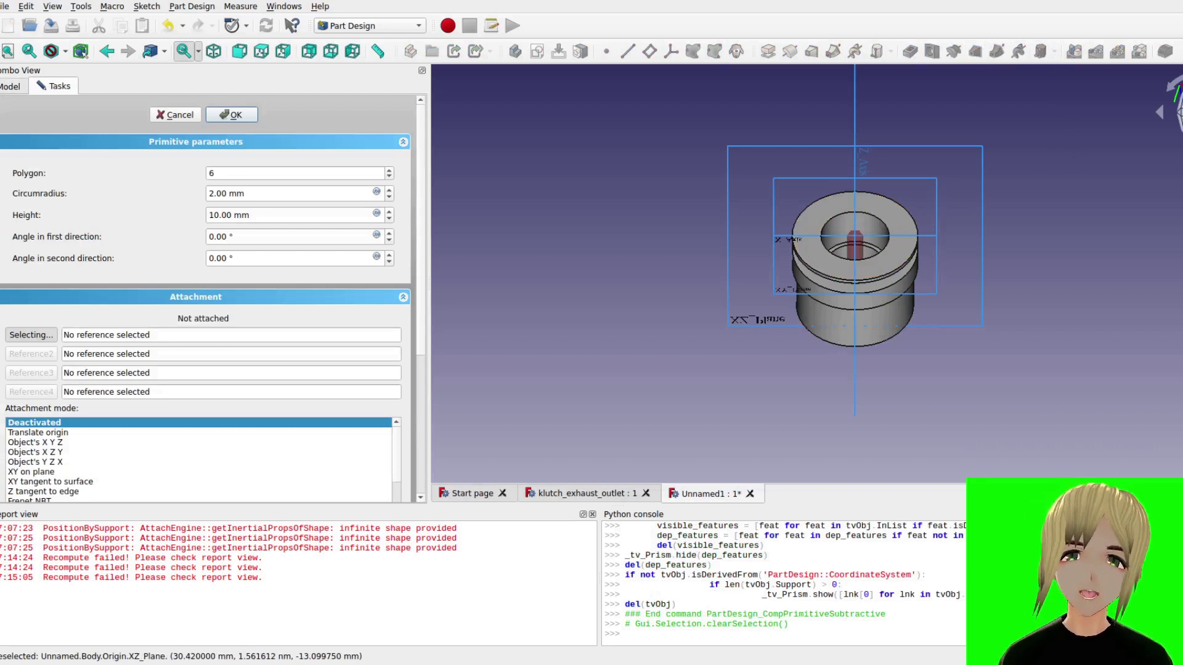
{"action": "key", "text": "2"}
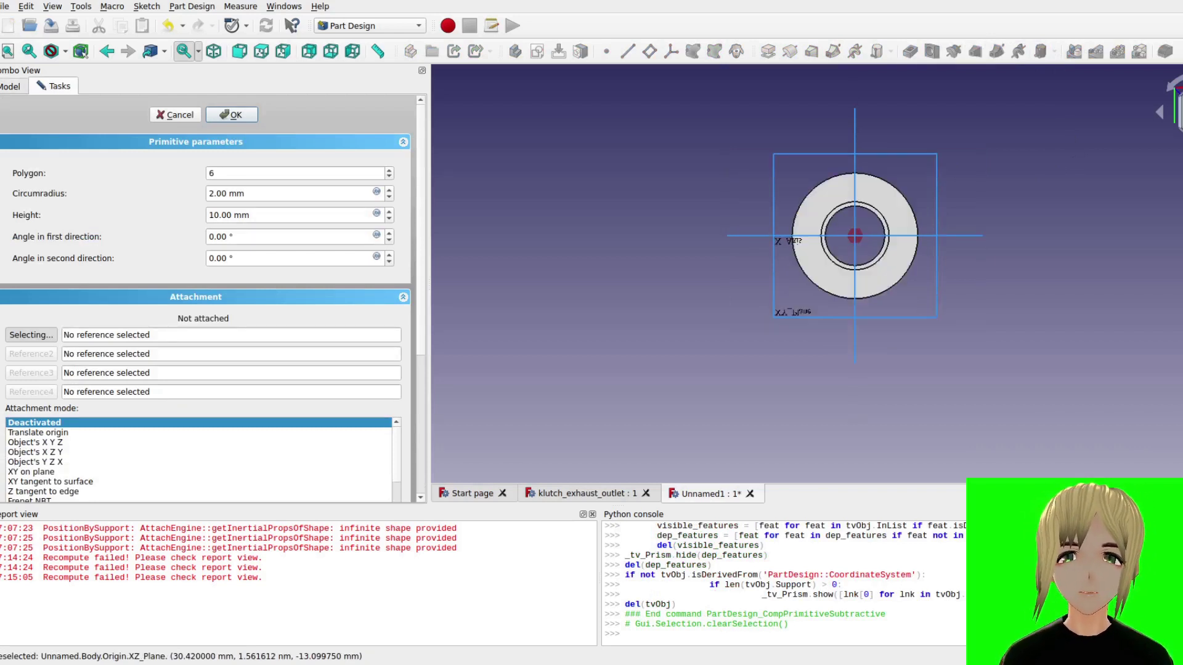
{"action": "key", "text": "0"}
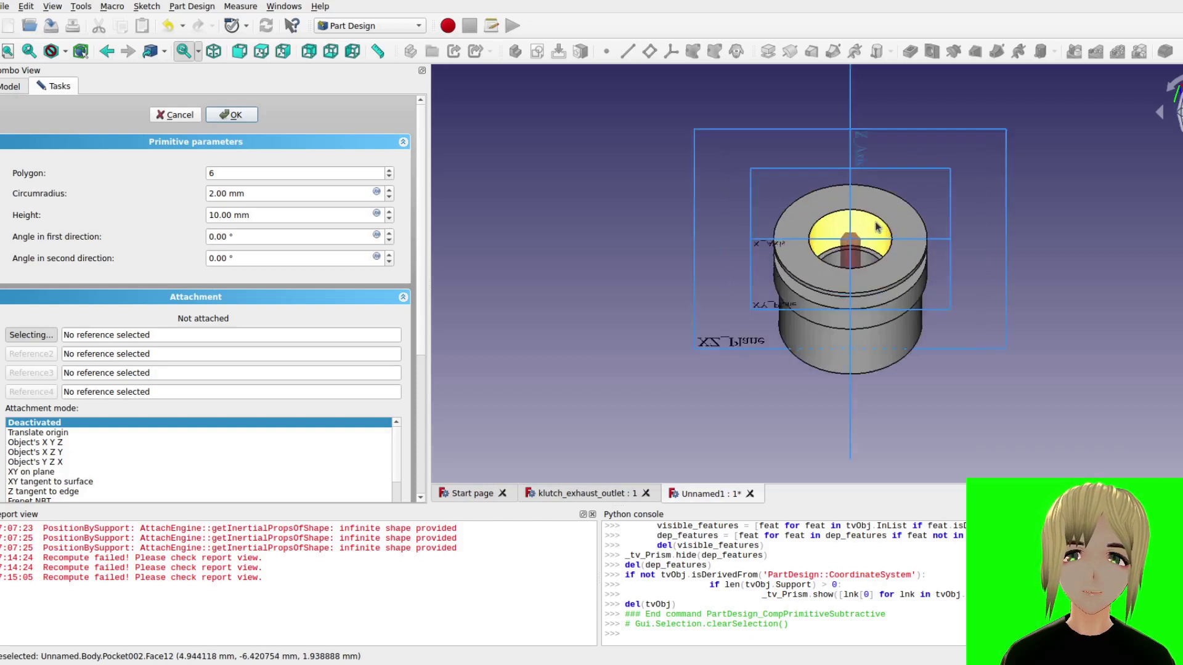
{"action": "scroll", "coordinate": [877, 227], "scroll_direction": "up", "scroll_amount": 3}
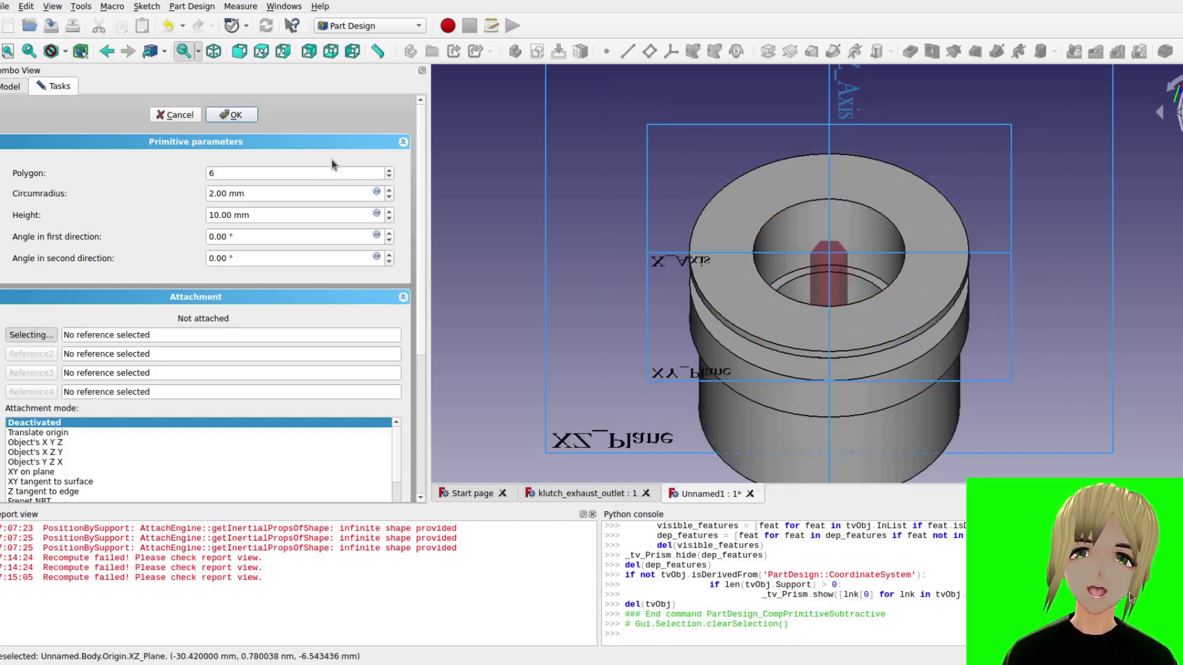
{"action": "left_click", "coordinate": [388, 177]}
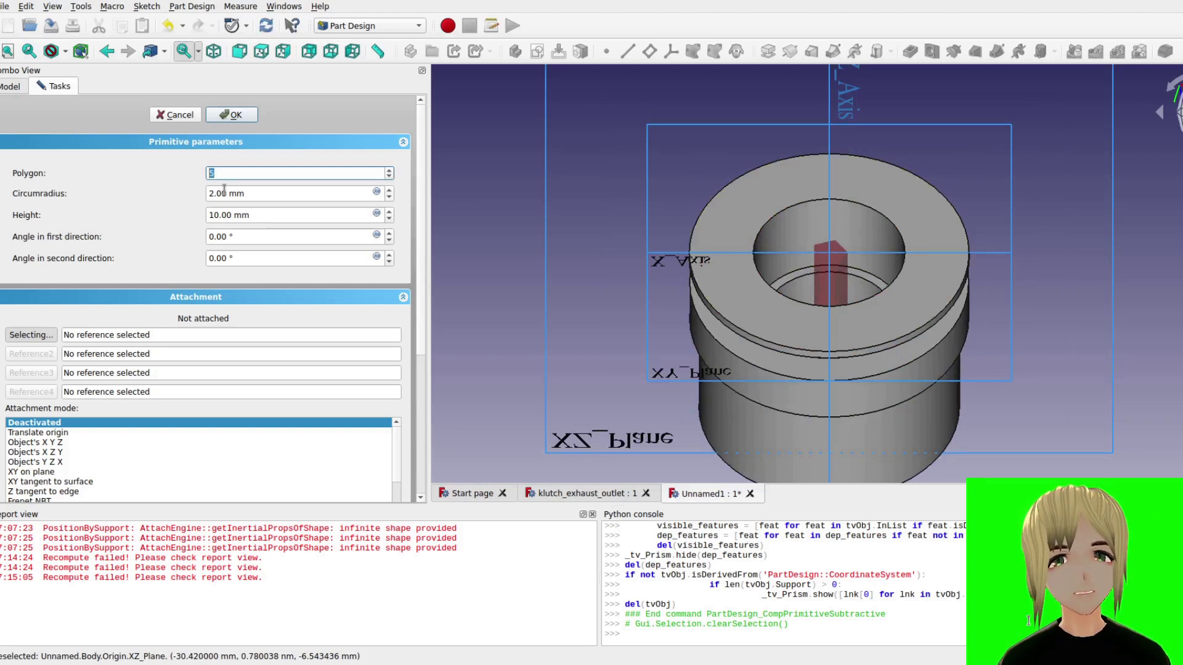
- Set the prism's circumradius to 8.59 mm and height to 23.40 mm
{"action": "key", "text": "Tab"}
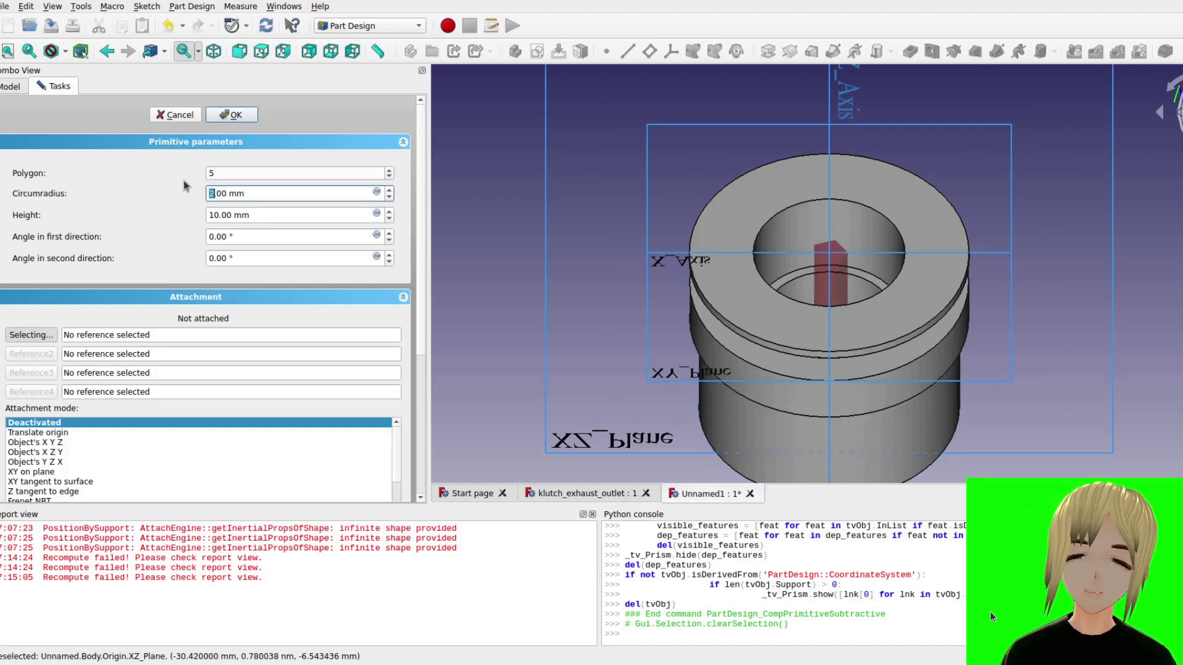
{"action": "type", "text": "8"}
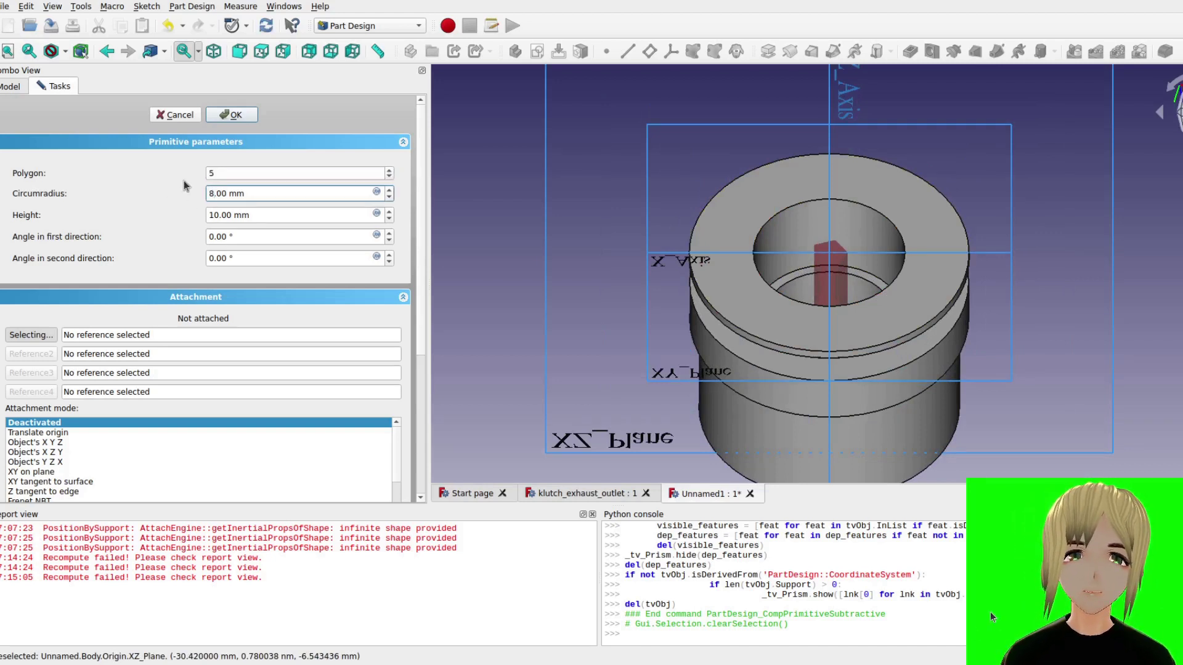
{"action": "key", "text": "Delete"}
{"action": "key", "text": "Delete"}
{"action": "key", "text": "Delete"}
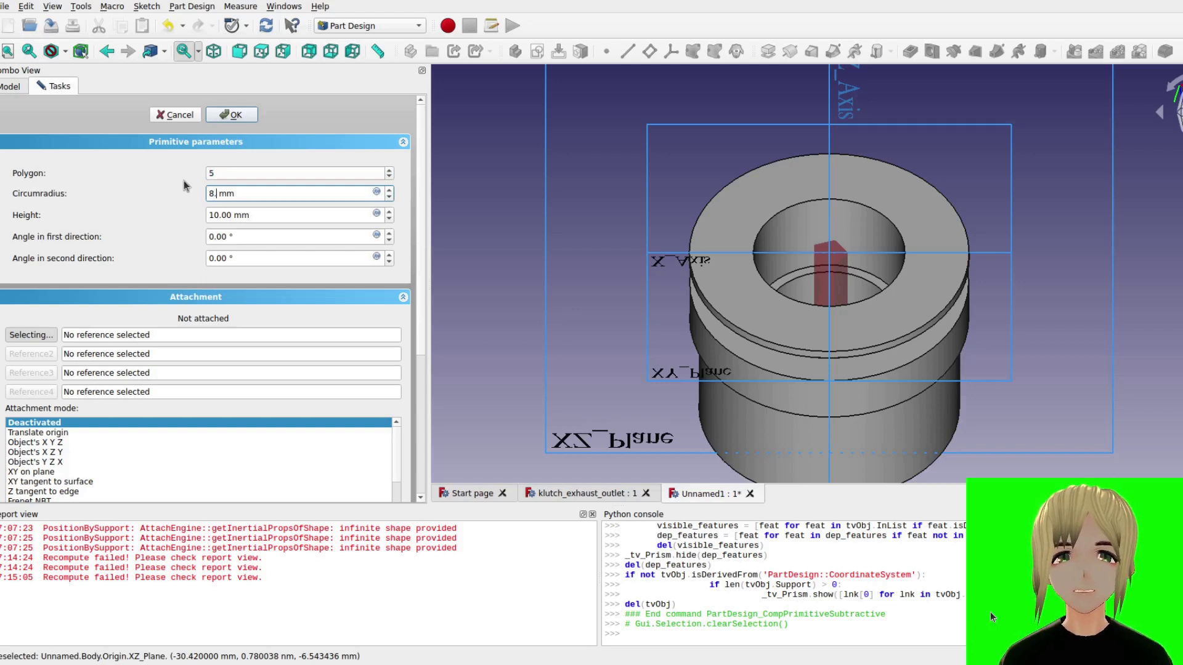
{"action": "type", "text": ".59"}
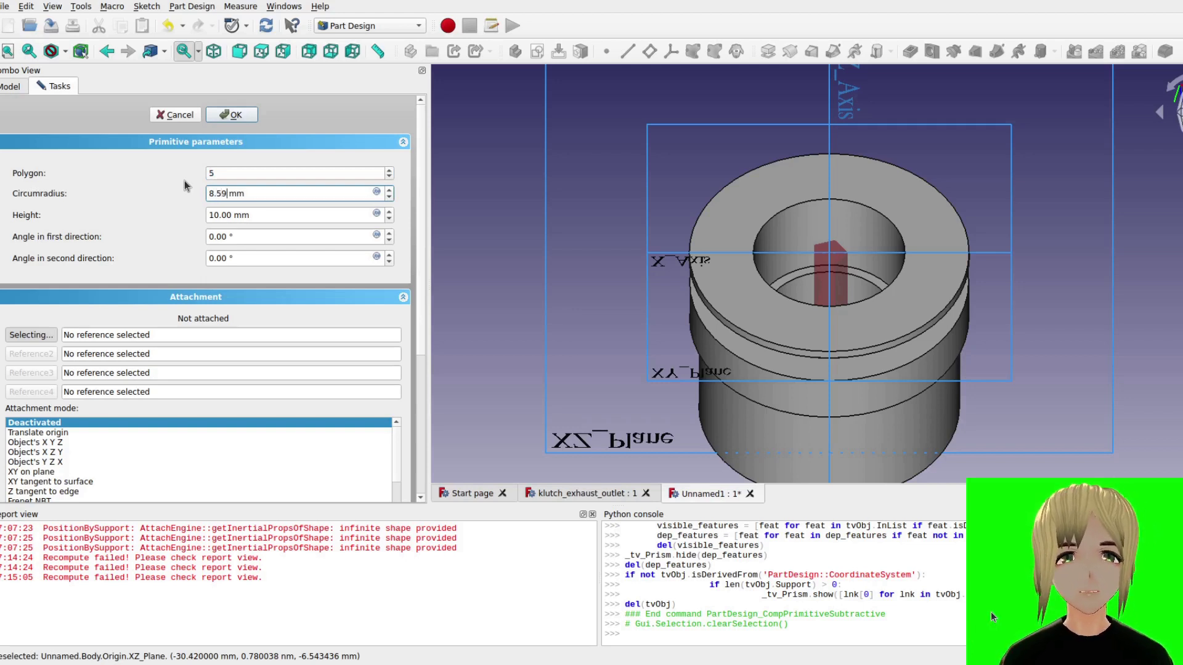
{"action": "left_click", "coordinate": [215, 217]}
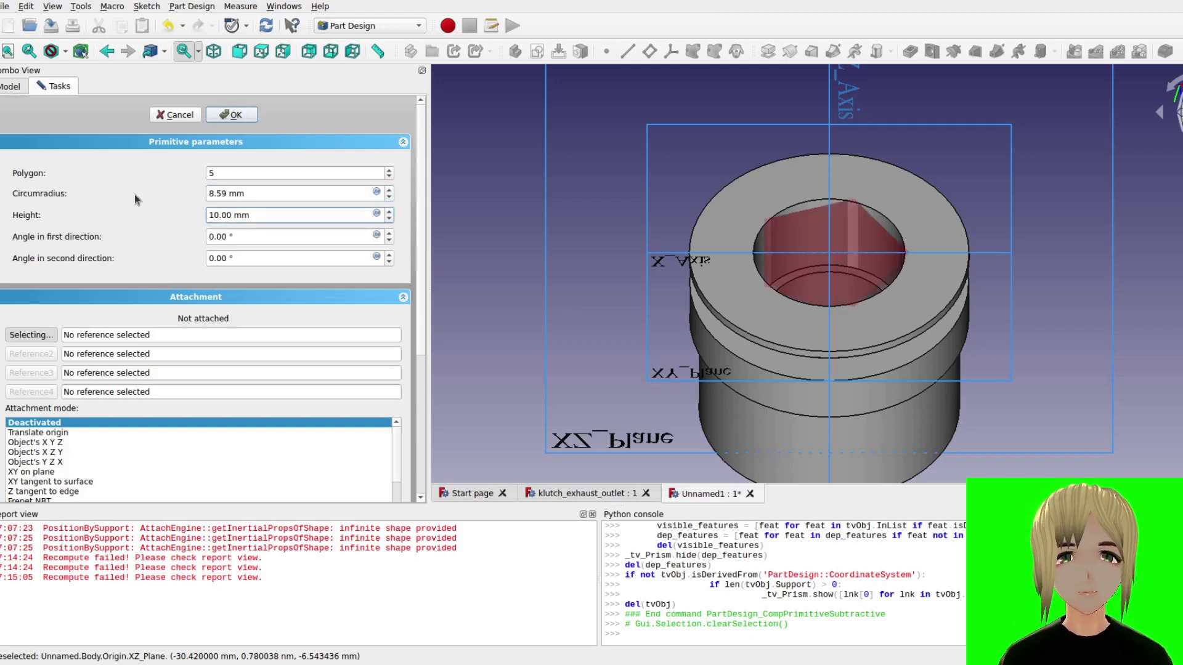
{"action": "key", "text": "BackSpace"}
{"action": "key", "text": "BackSpace"}
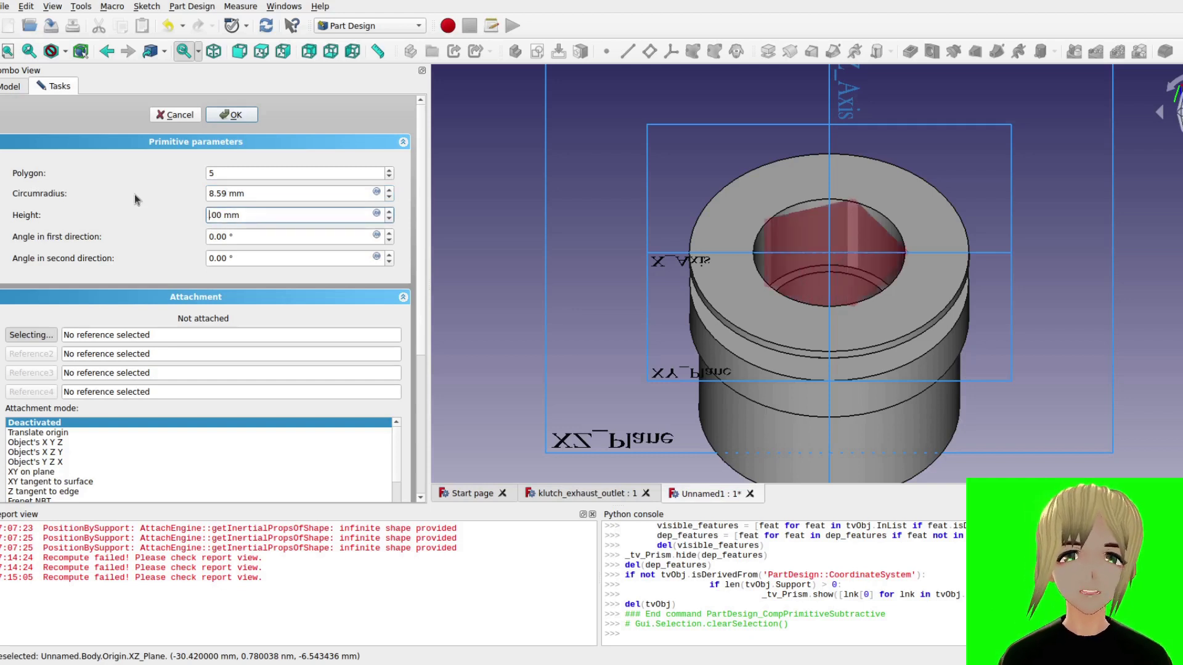
{"action": "type", "text": "23"}
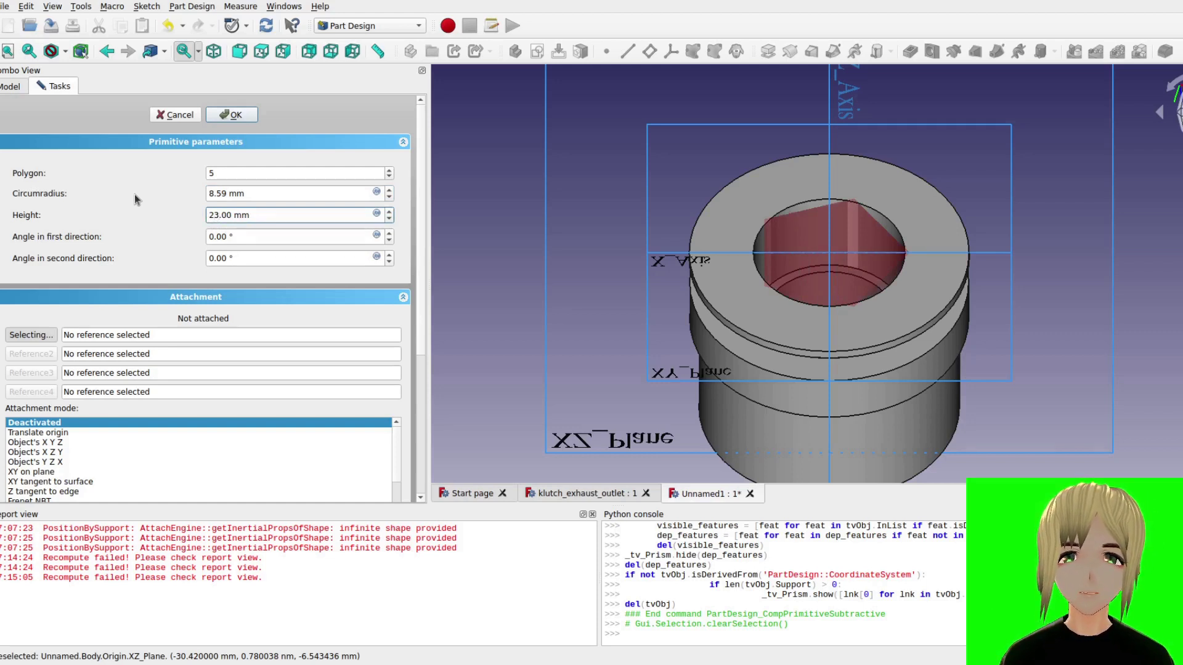
{"action": "key", "text": "Right"}
{"action": "key", "text": "Delete"}
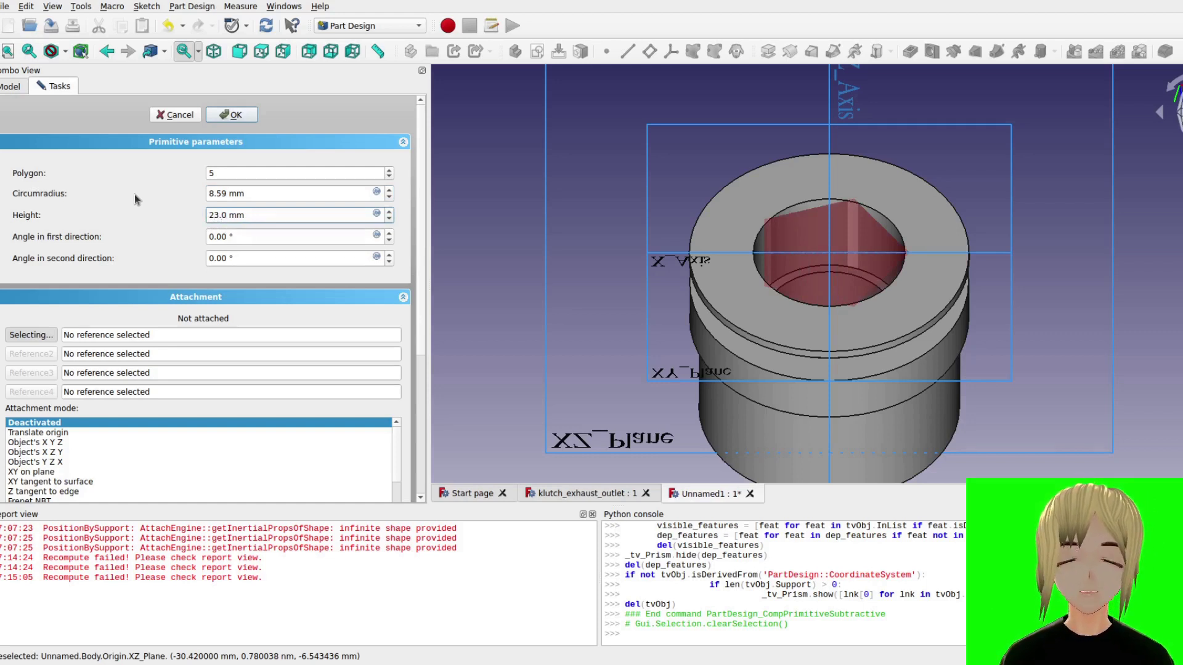
{"action": "type", "text": "4"}
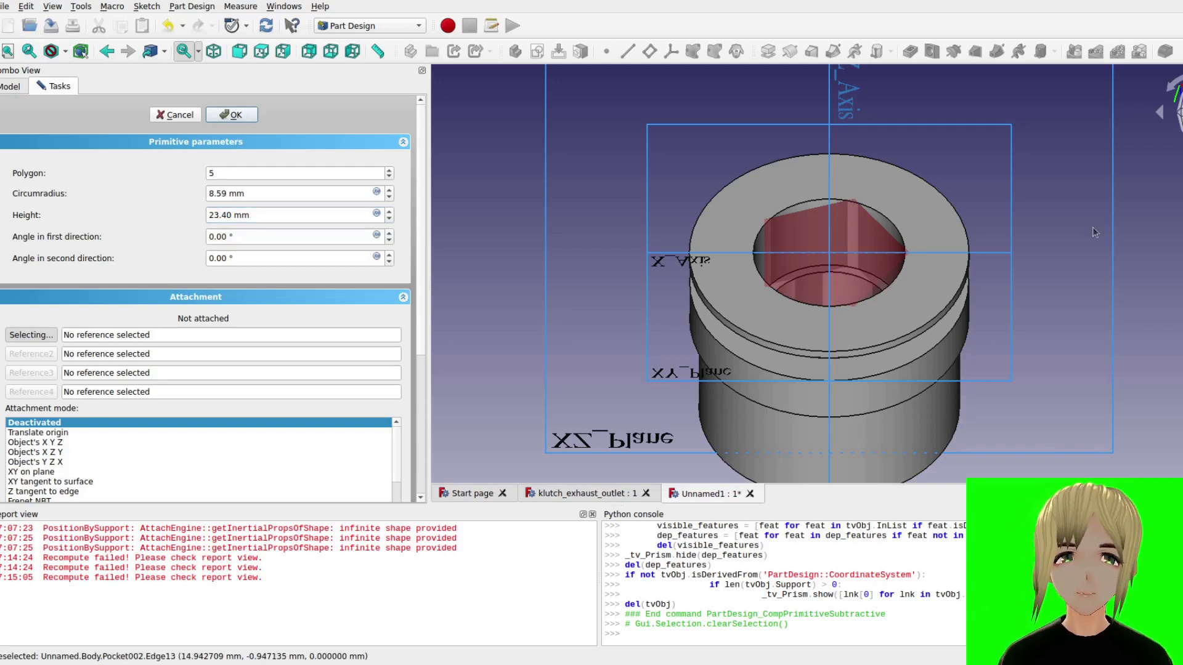
- After checking the part from the side and underneath, change the circumradius to 8.60 mm
{"action": "left_click", "coordinate": [1173, 86]}
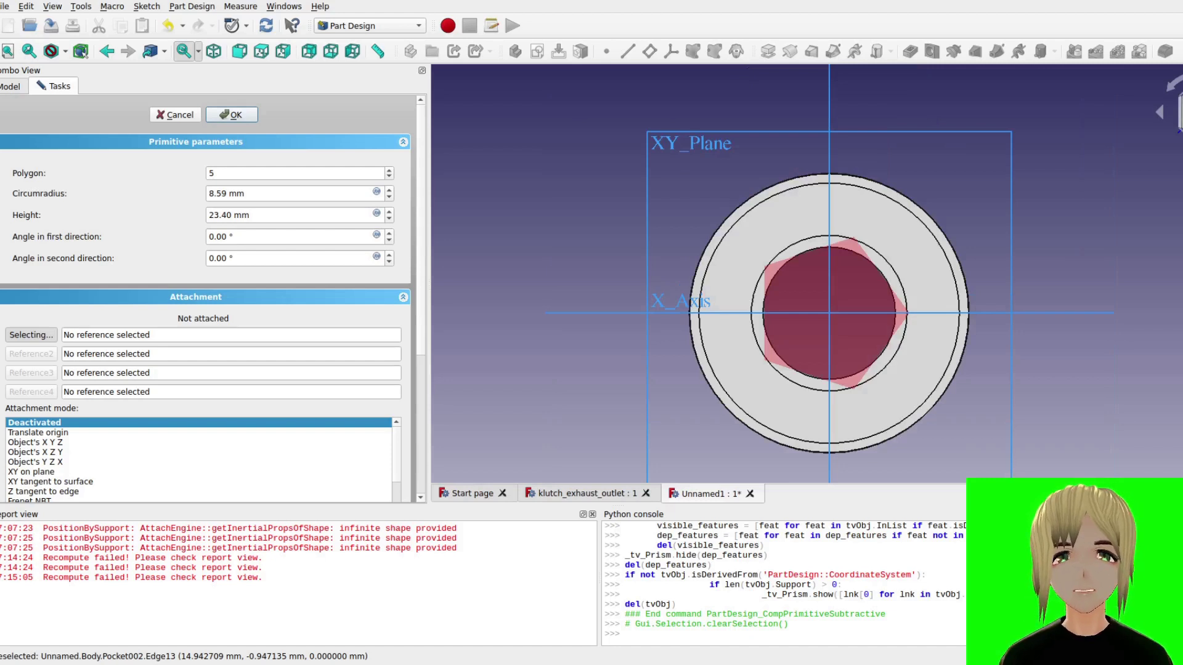
{"action": "key", "text": "1"}
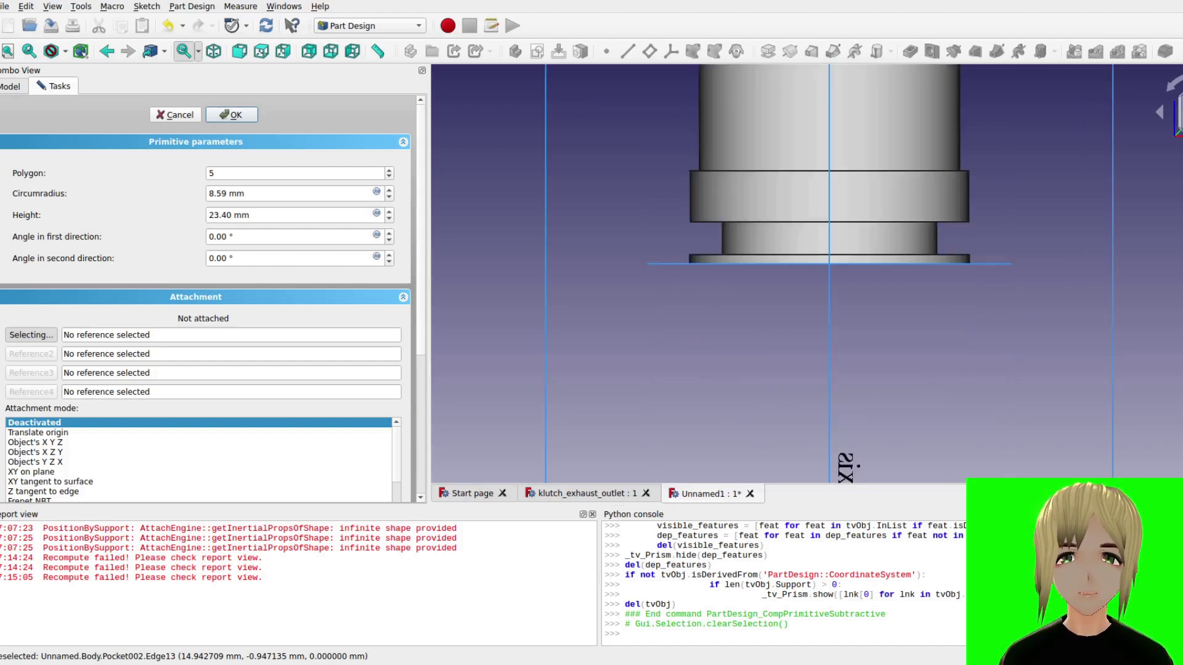
{"action": "key", "text": "5"}
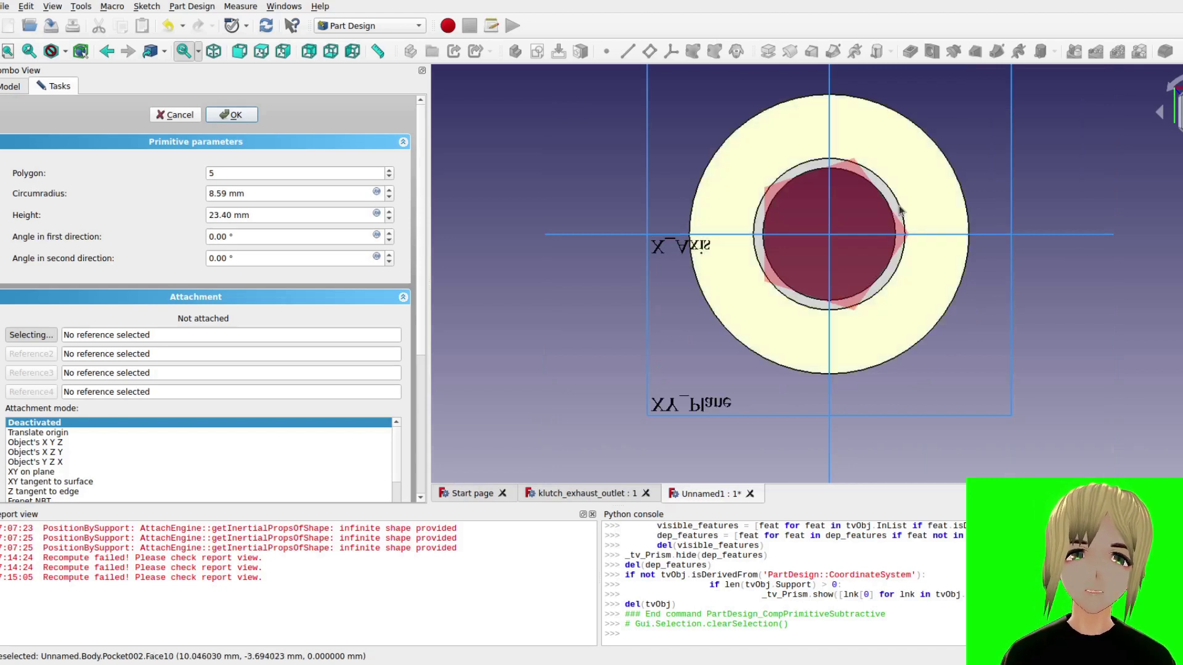
{"action": "left_click", "coordinate": [228, 196]}
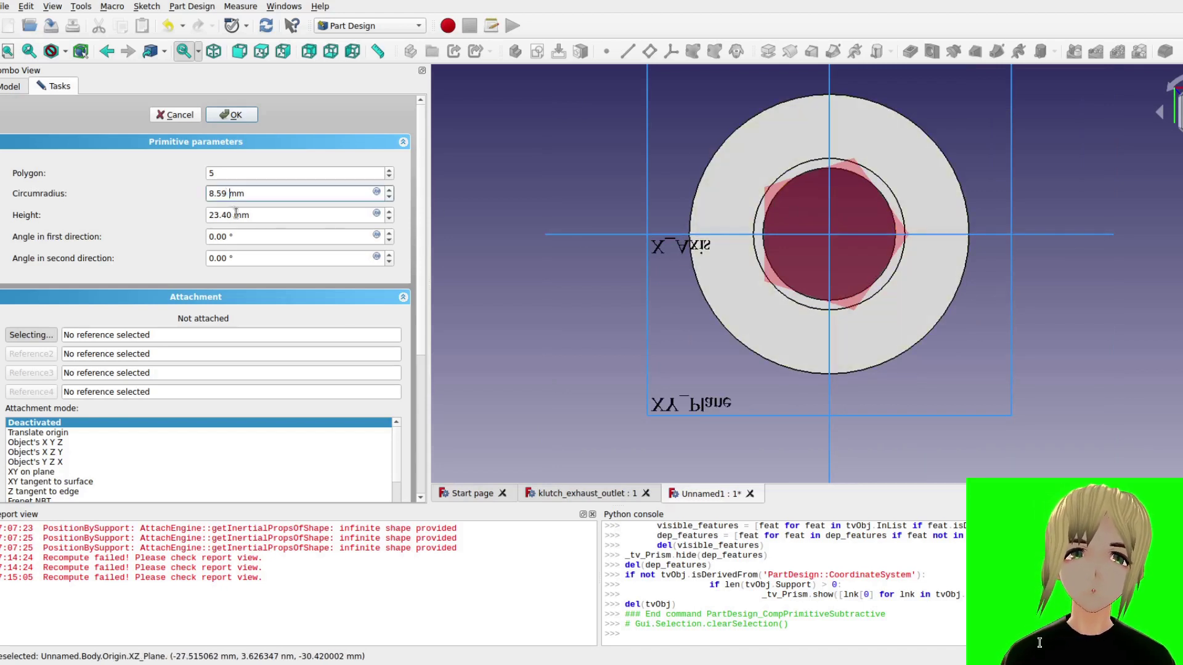
{"action": "key", "text": "BackSpace"}
{"action": "key", "text": "BackSpace"}
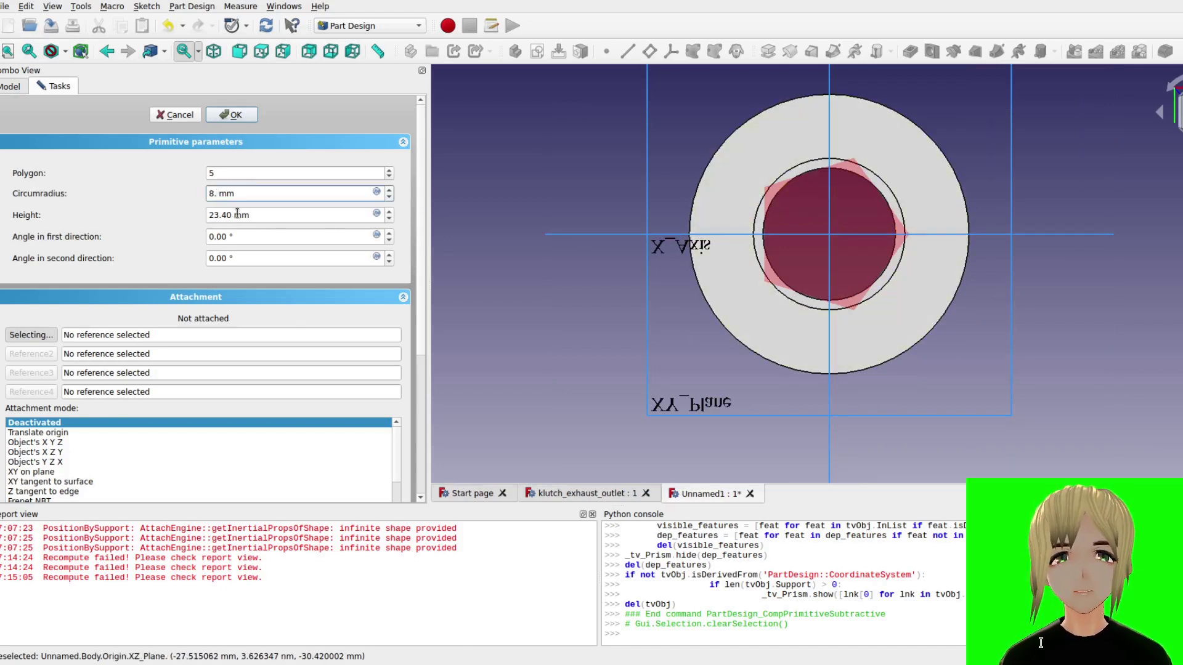
{"action": "type", "text": "60"}
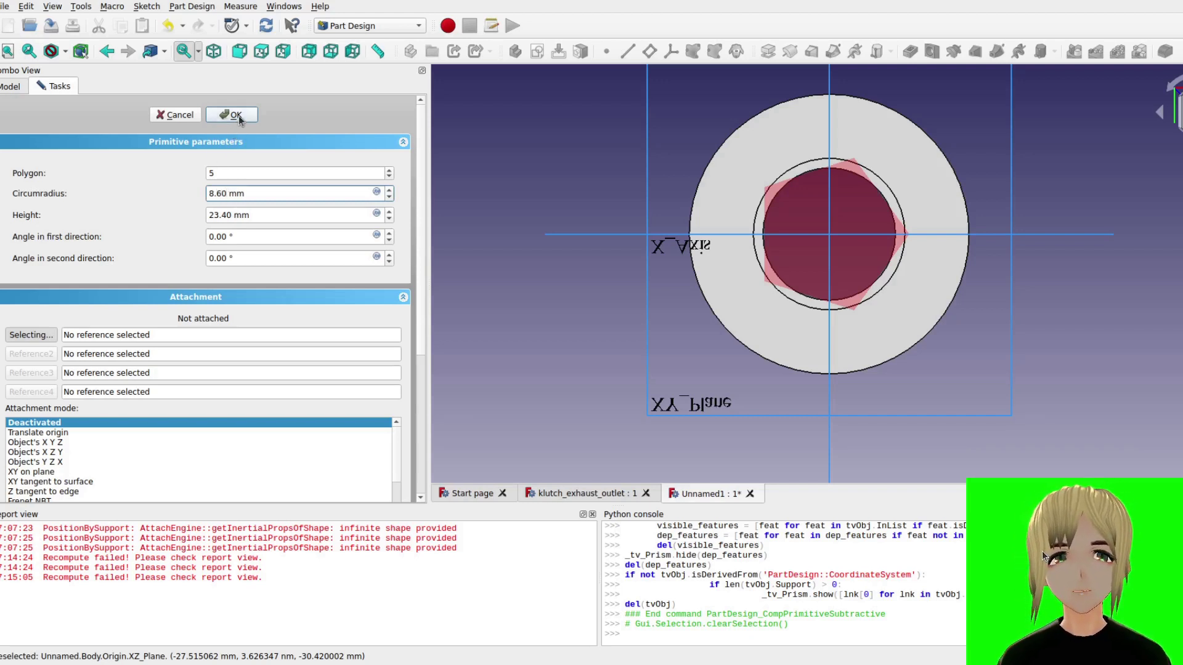
{"action": "type", "text": "2"}
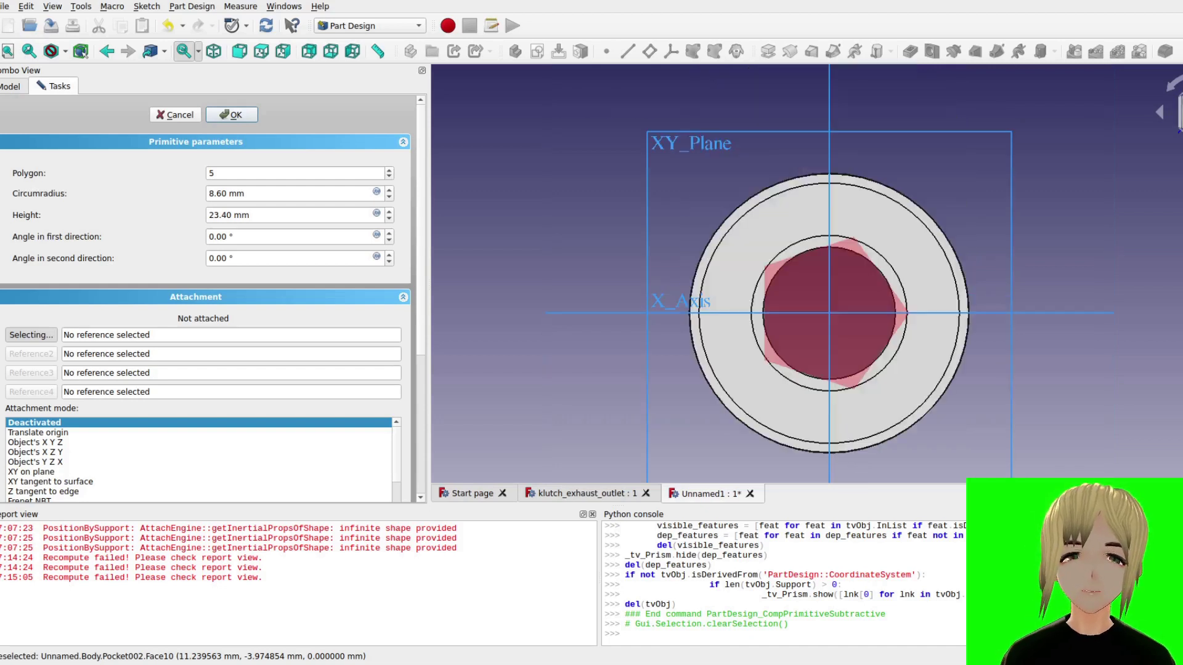
- Confirm the pentagonal prism cut and check the vent from front and end-on views
{"action": "left_click", "coordinate": [232, 115]}
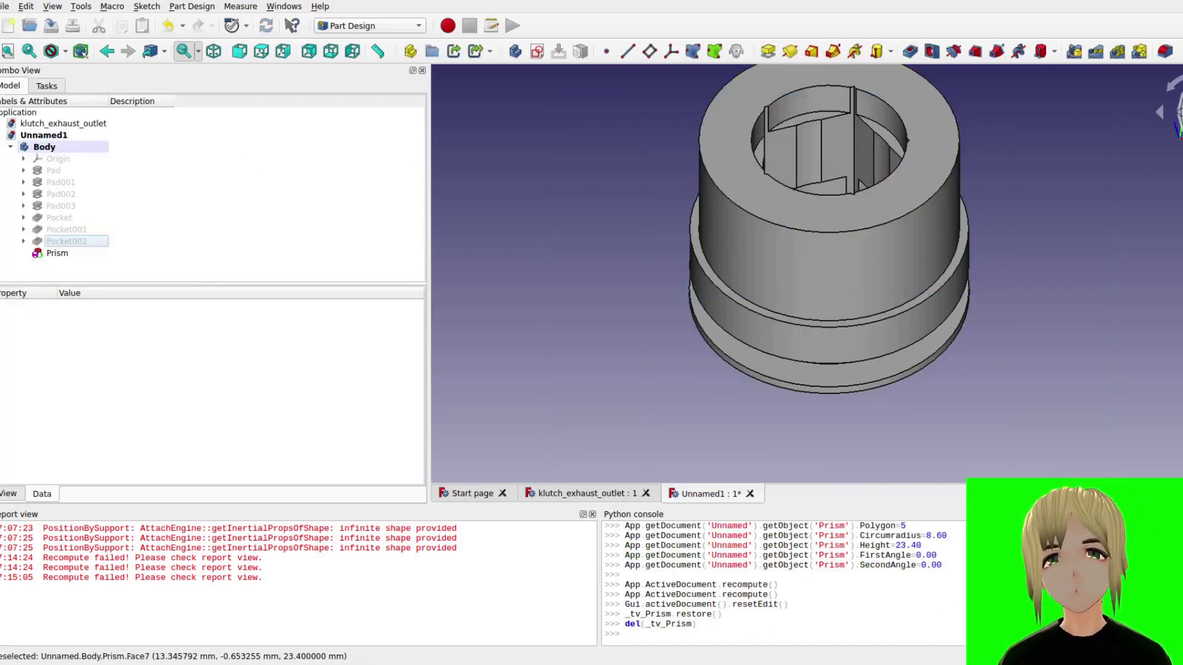
{"action": "key", "text": "1"}
{"action": "key", "text": "2"}
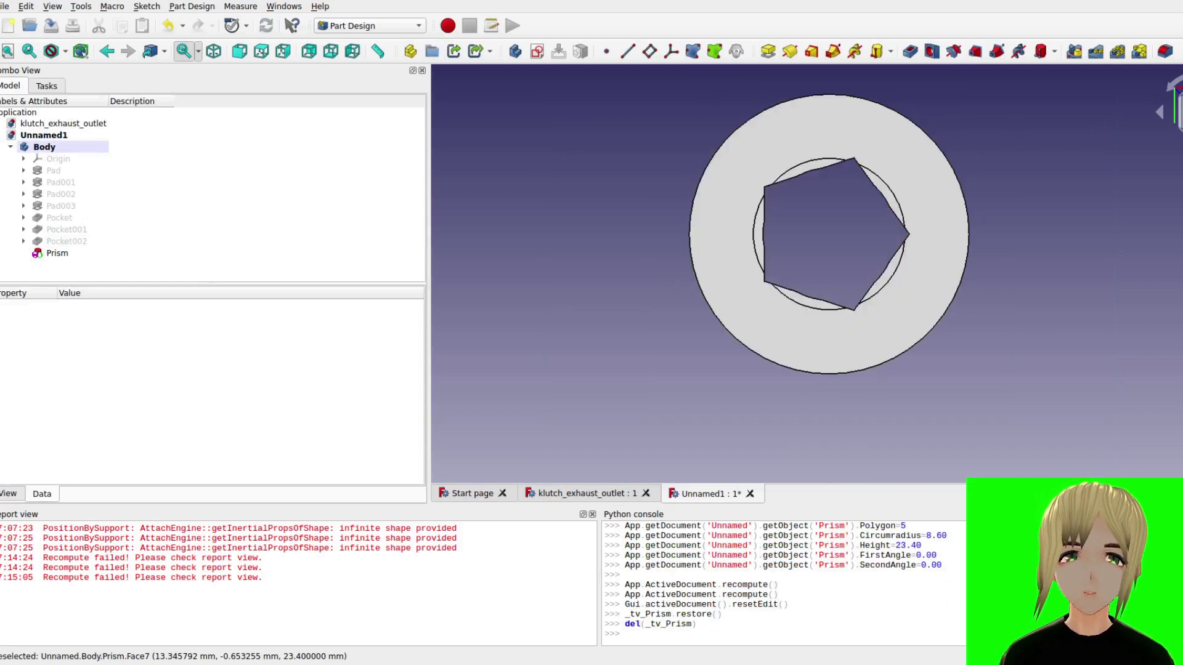
{"action": "key", "text": "1"}
{"action": "key", "text": "0"}
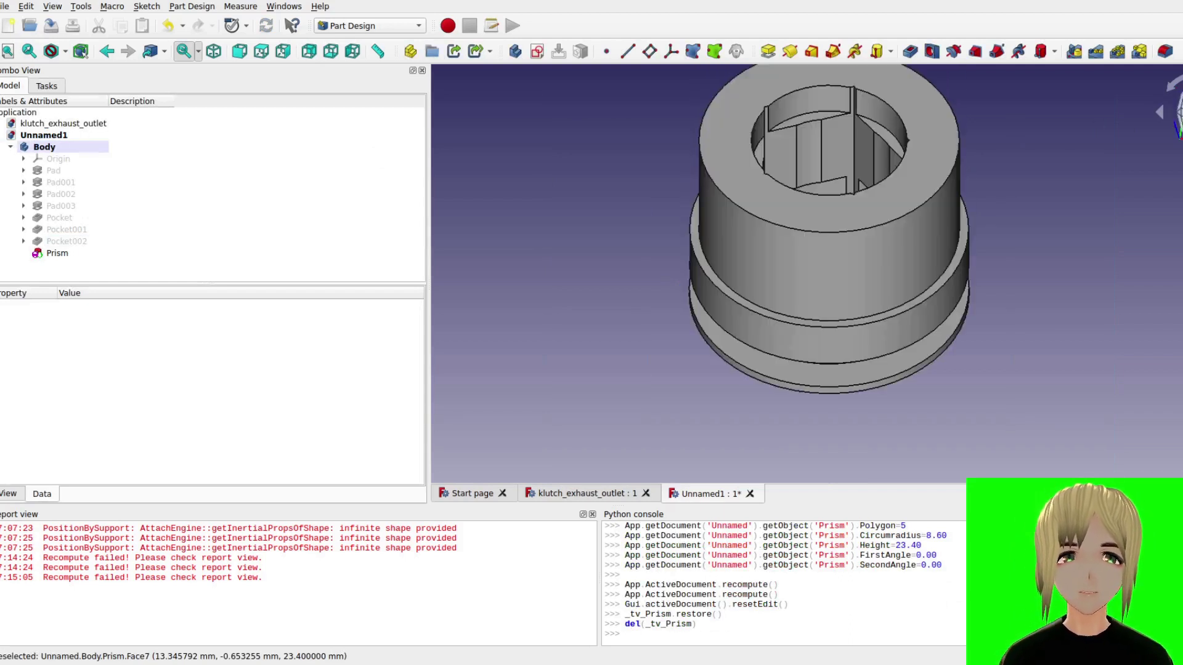
{"action": "key", "text": "5"}
- Inspect the part's underside, top-down pentagon and isometric views
{"action": "key", "text": "0"}
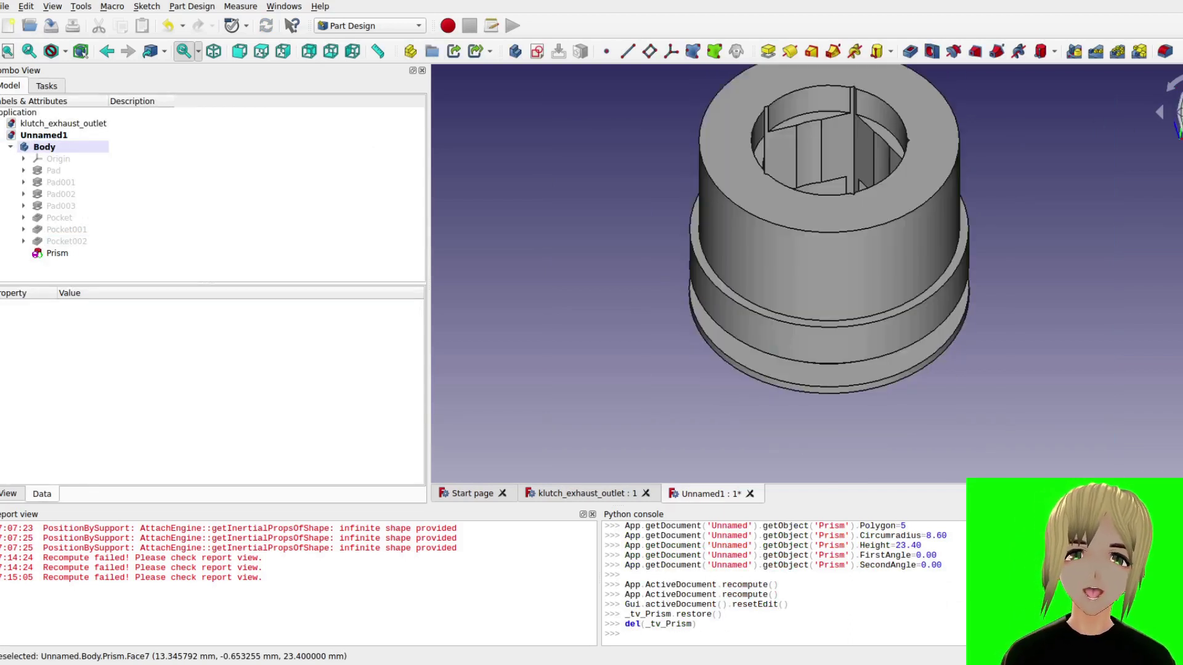
{"action": "key", "text": "1"}
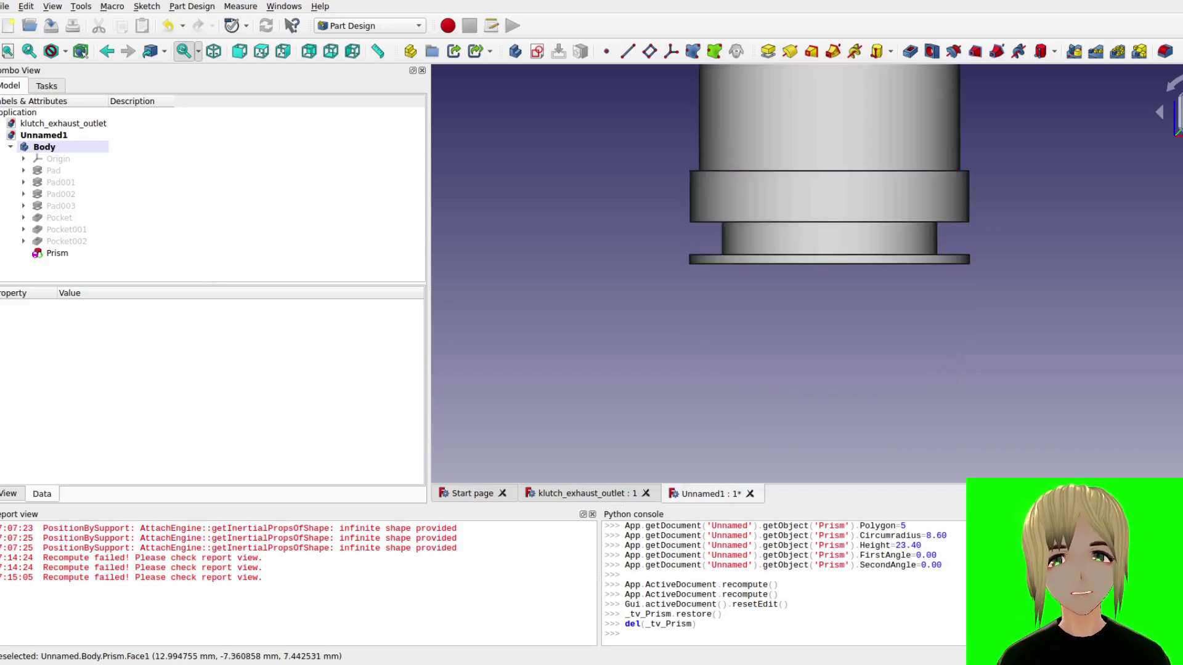
{"action": "key", "text": "5"}
{"action": "key", "text": "0"}
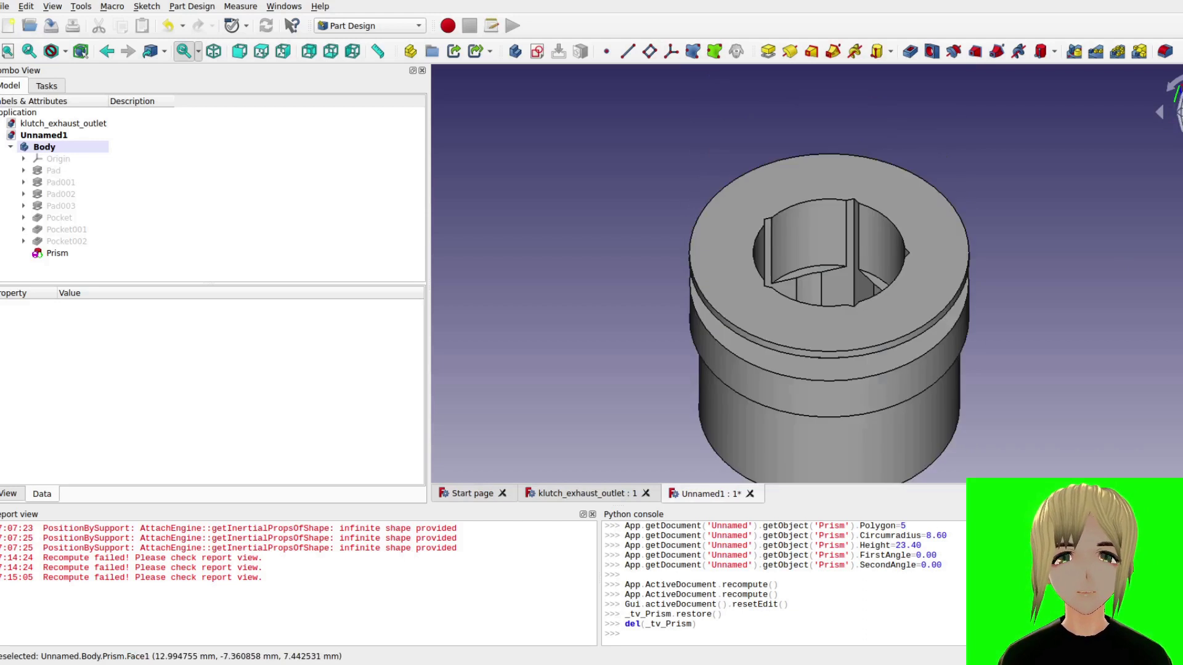
{"action": "key", "text": "1"}
{"action": "key", "text": "5"}
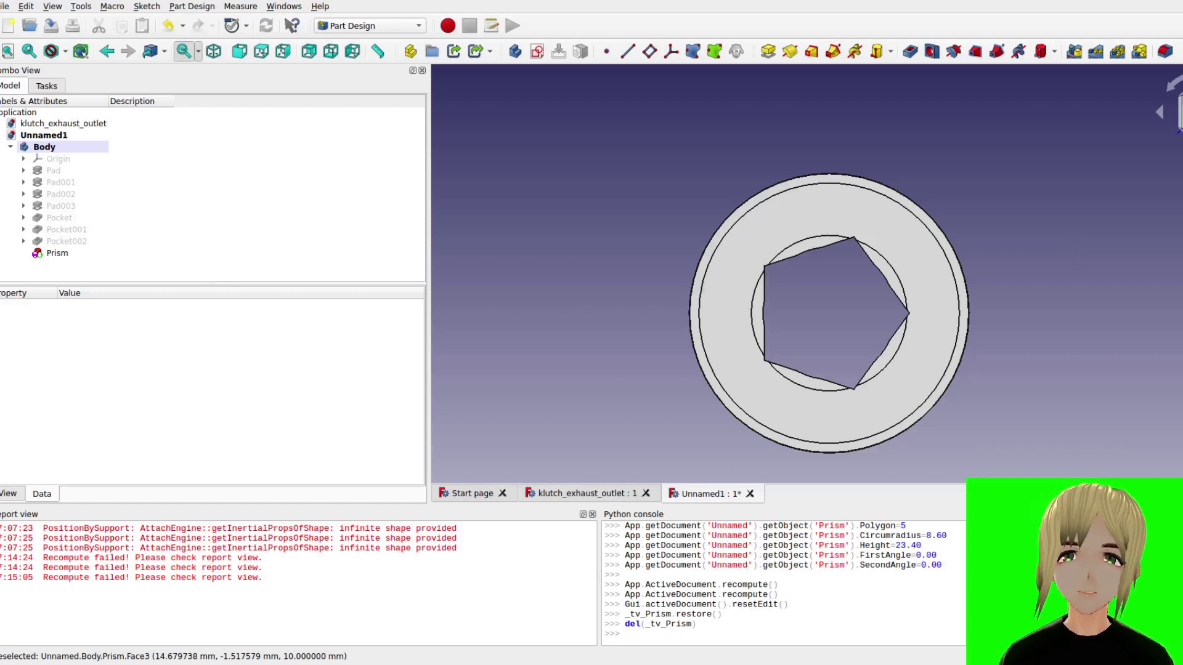
{"action": "key", "text": "1"}
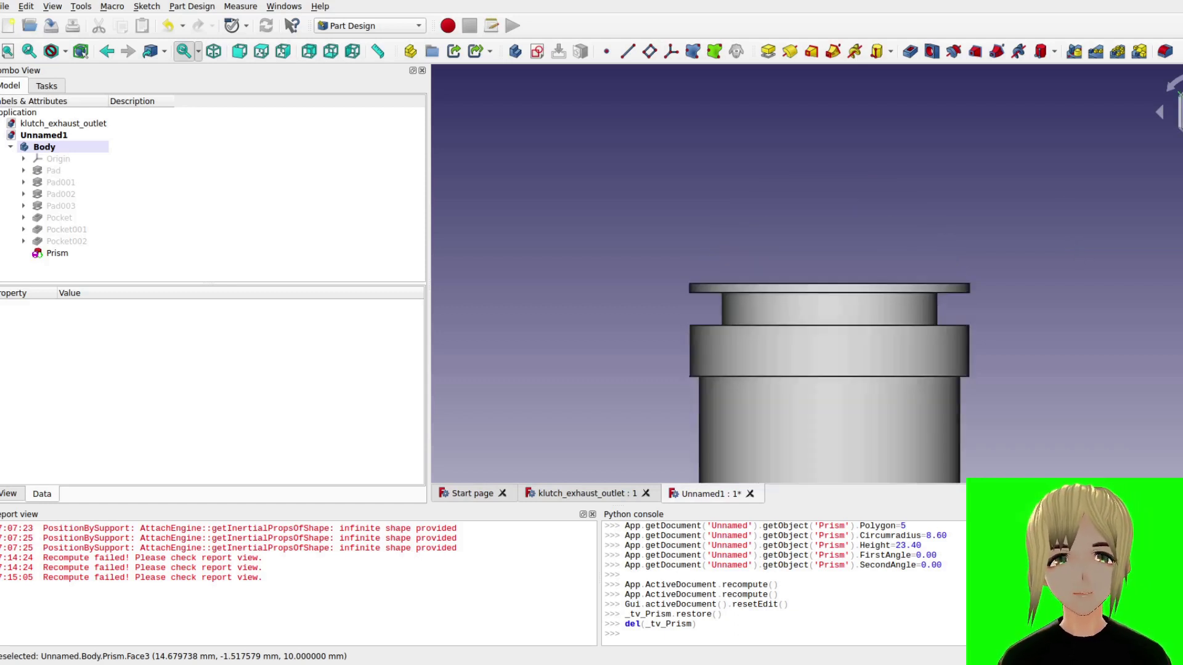
{"action": "key", "text": "0"}
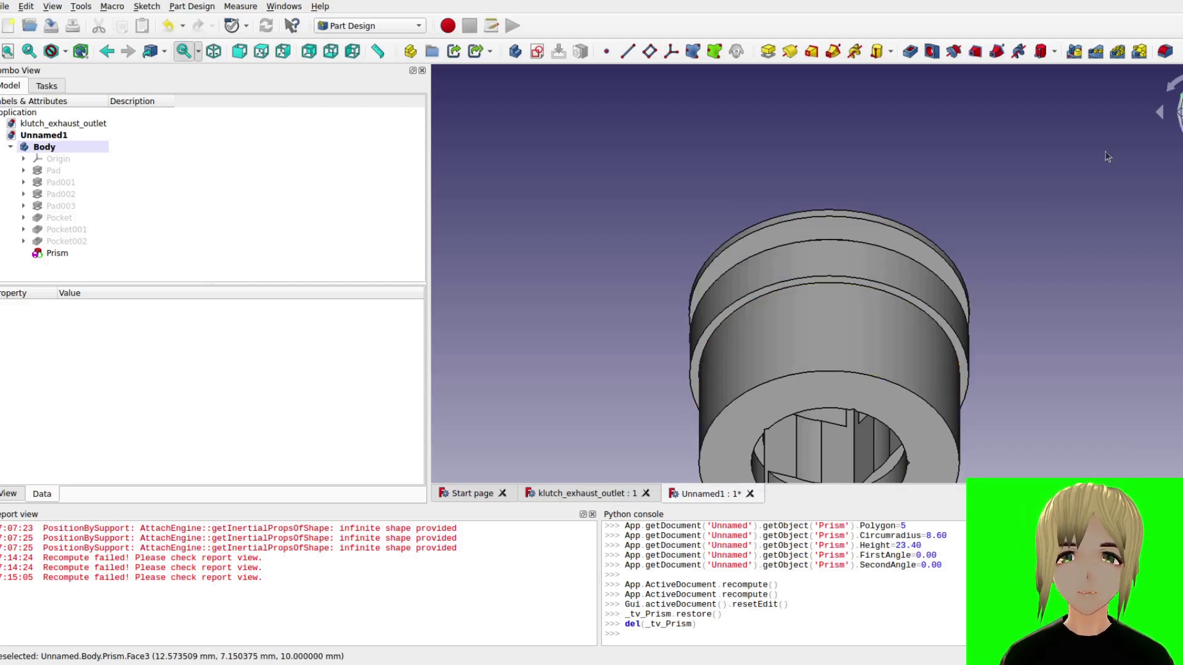
{"action": "key", "text": "2"}
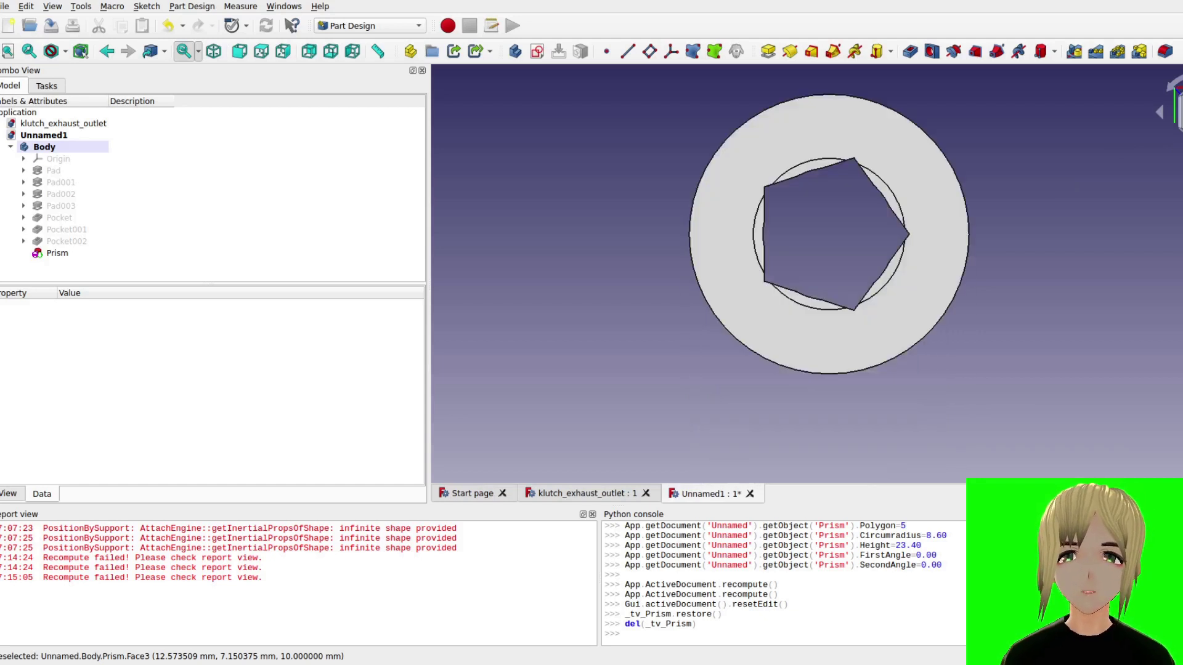
{"action": "key", "text": "5"}
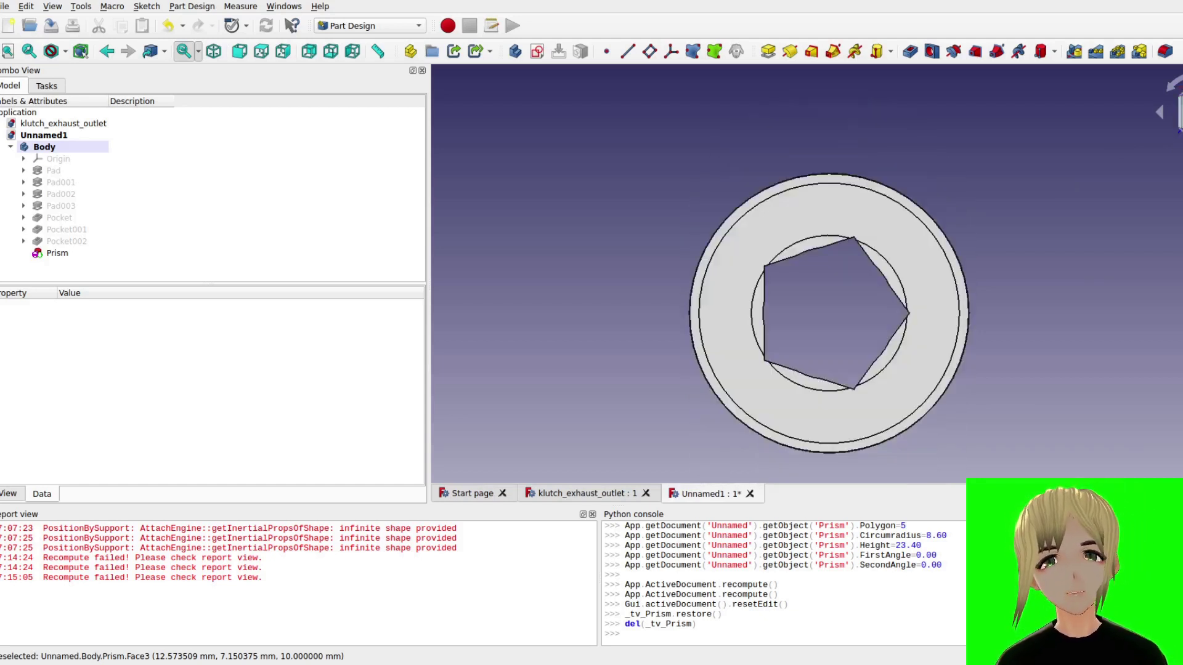
- Look straight down on the pentagonal vent and at the stepped cylinder from the side
{"action": "key", "text": "0"}
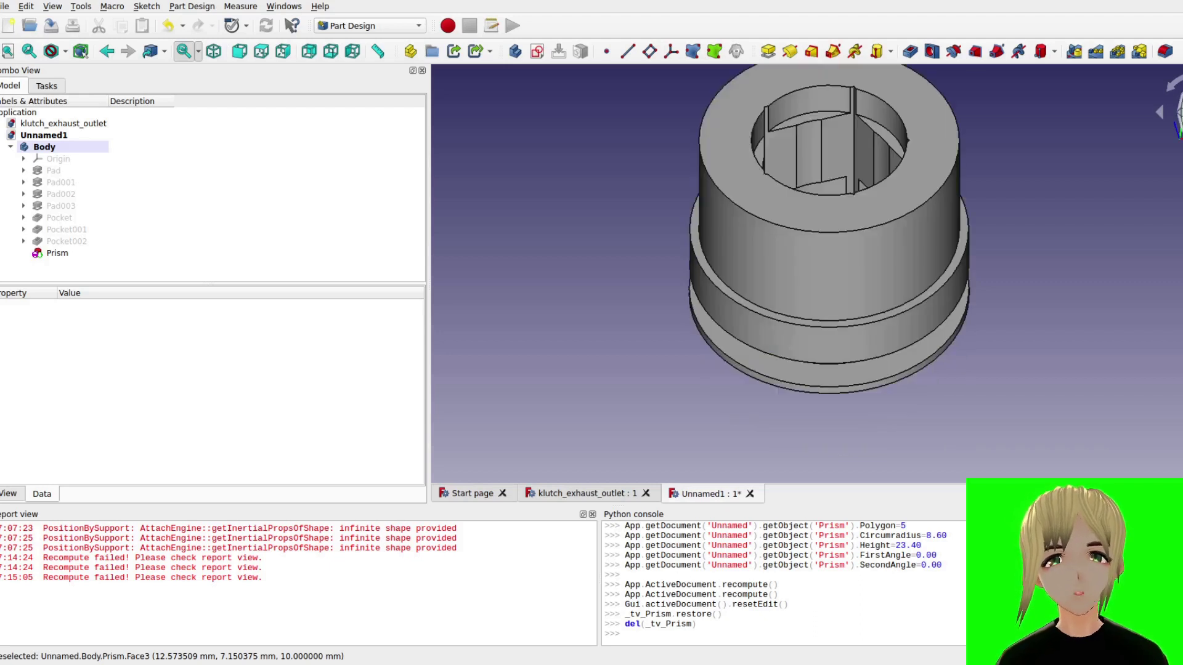
{"action": "key", "text": "2"}
{"action": "key", "text": "0"}
{"action": "key", "text": "2"}
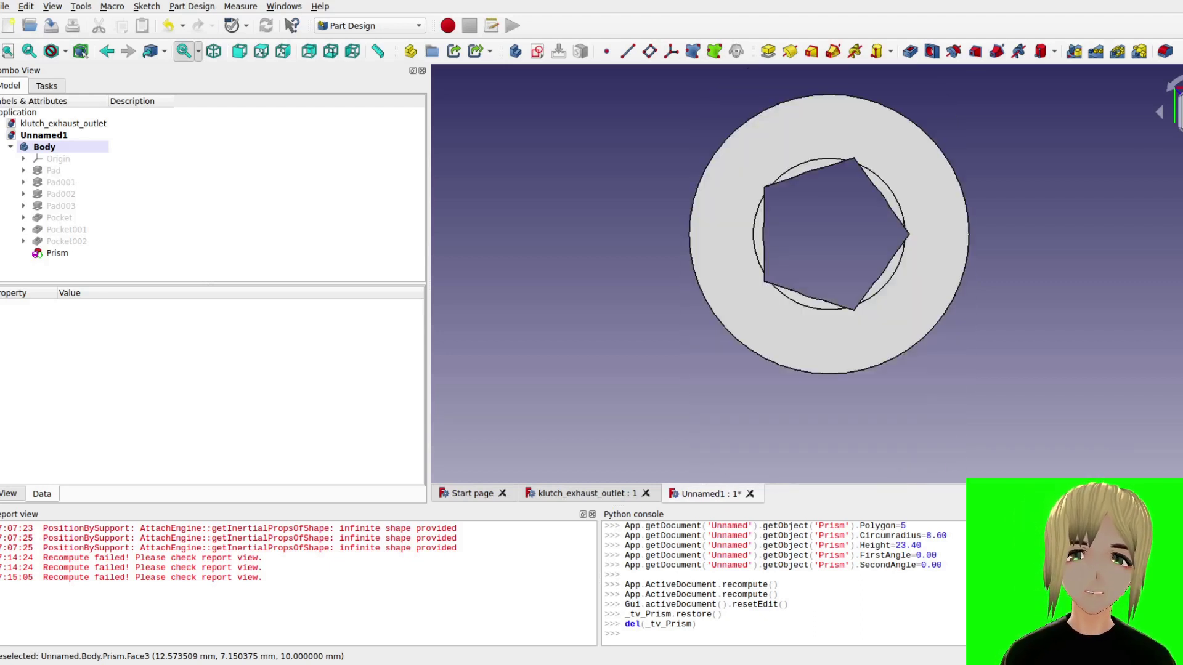
{"action": "key", "text": "1"}
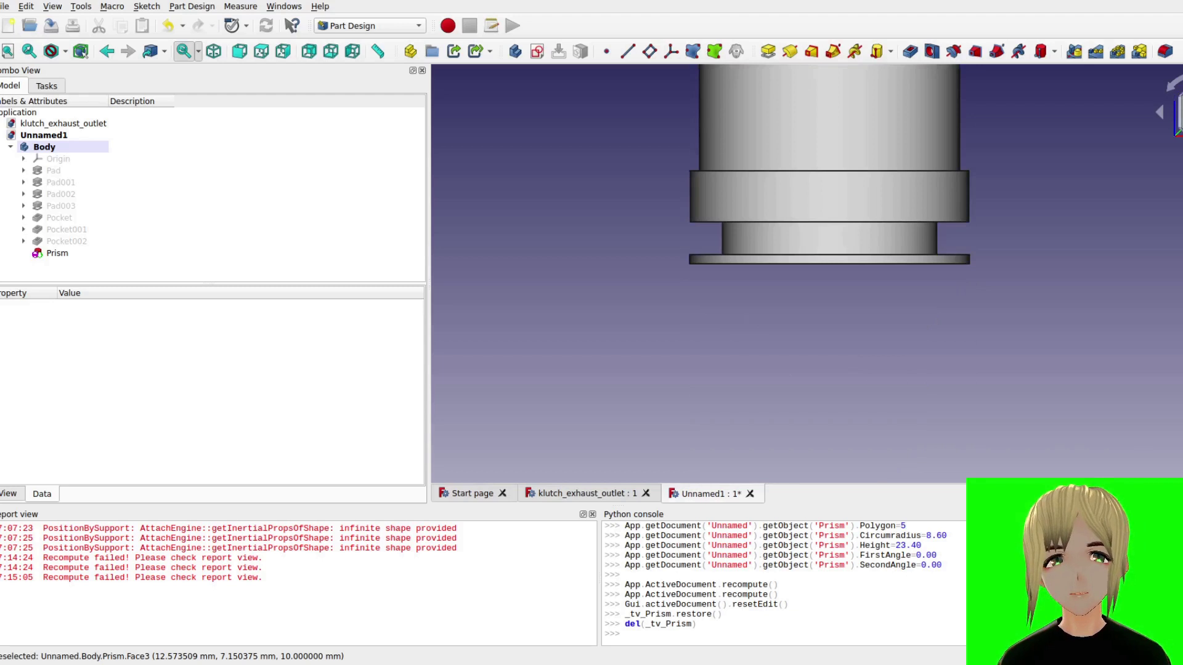
{"action": "key", "text": "2"}
- Return to isometric view, select the Body and export it as STL
{"action": "key", "text": "0"}
{"action": "key", "text": "2"}
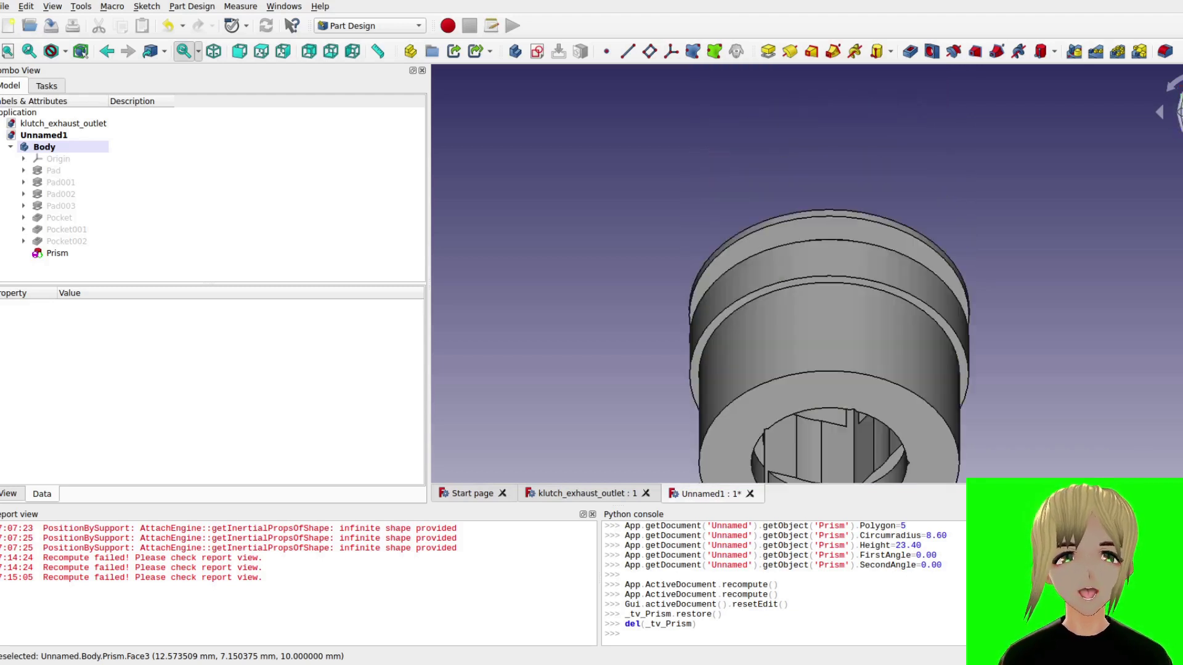
{"action": "key", "text": "0"}
{"action": "double_click", "coordinate": [825, 295]}
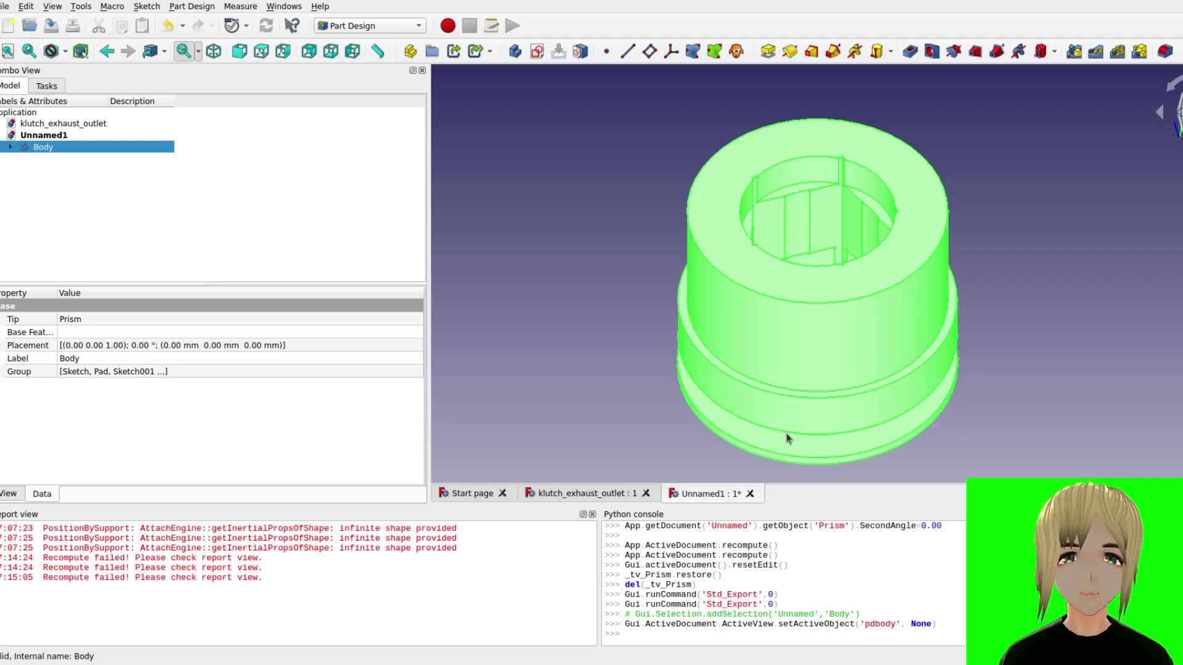
{"action": "key", "text": "ctrl+e"}
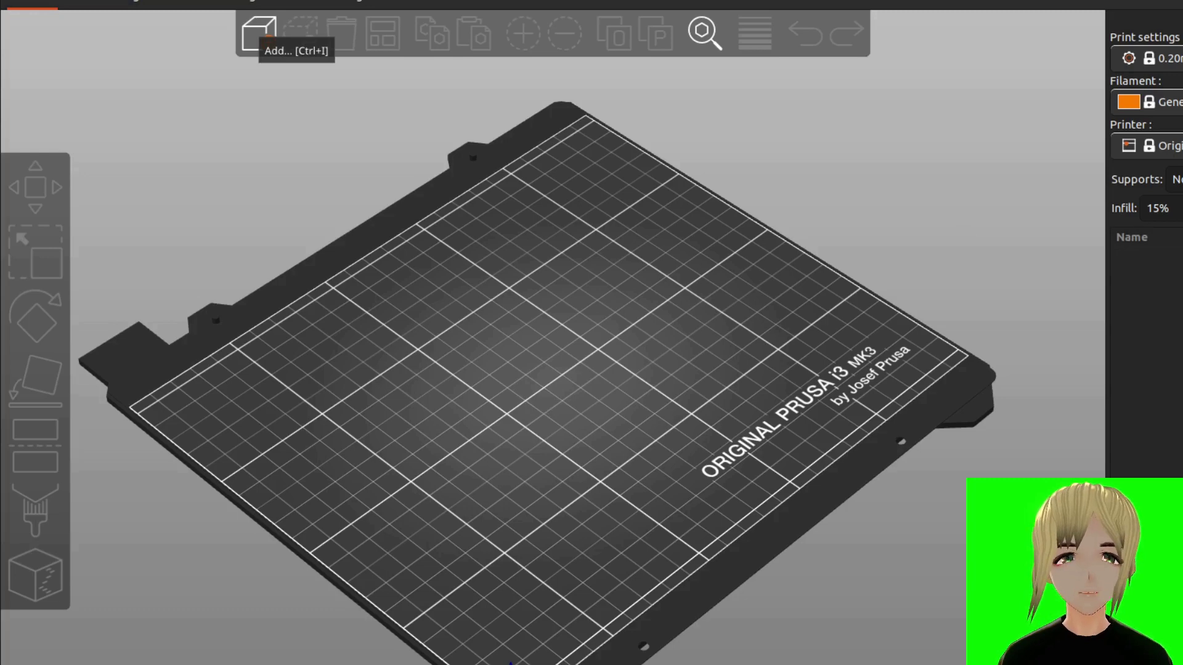
- Import the exported exhaust part onto the i3 MK3 bed and orbit around it
{"action": "key", "text": "z"}
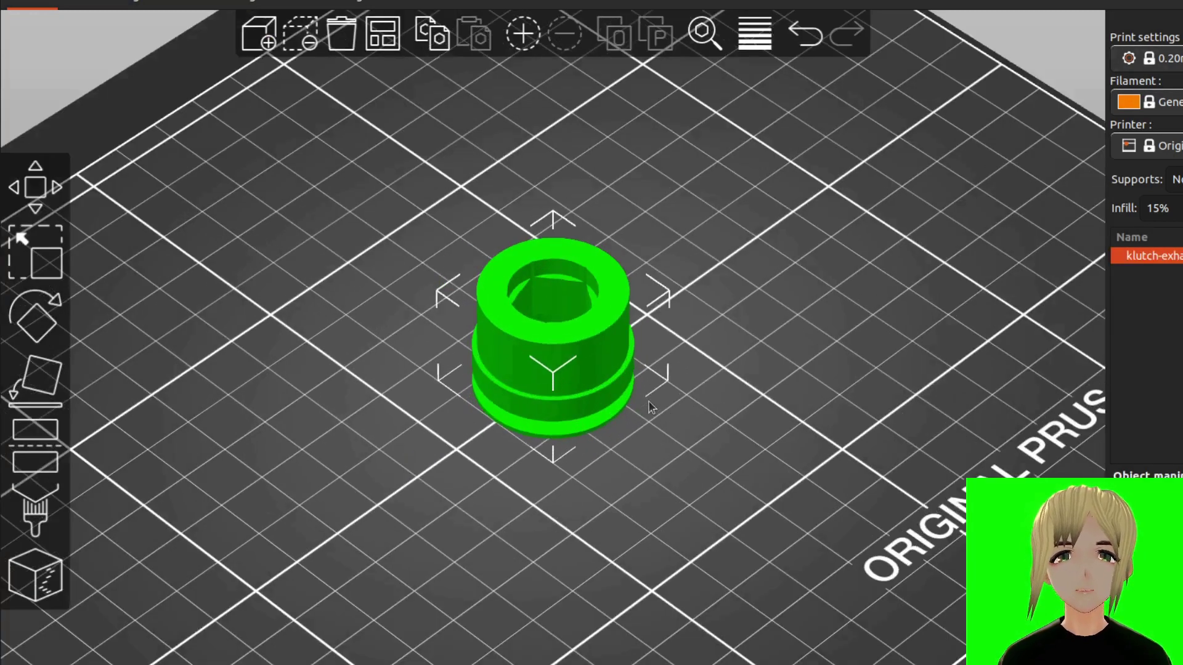
{"action": "left_click_drag", "start_coordinate": [690, 420], "coordinate": [738, 336]}
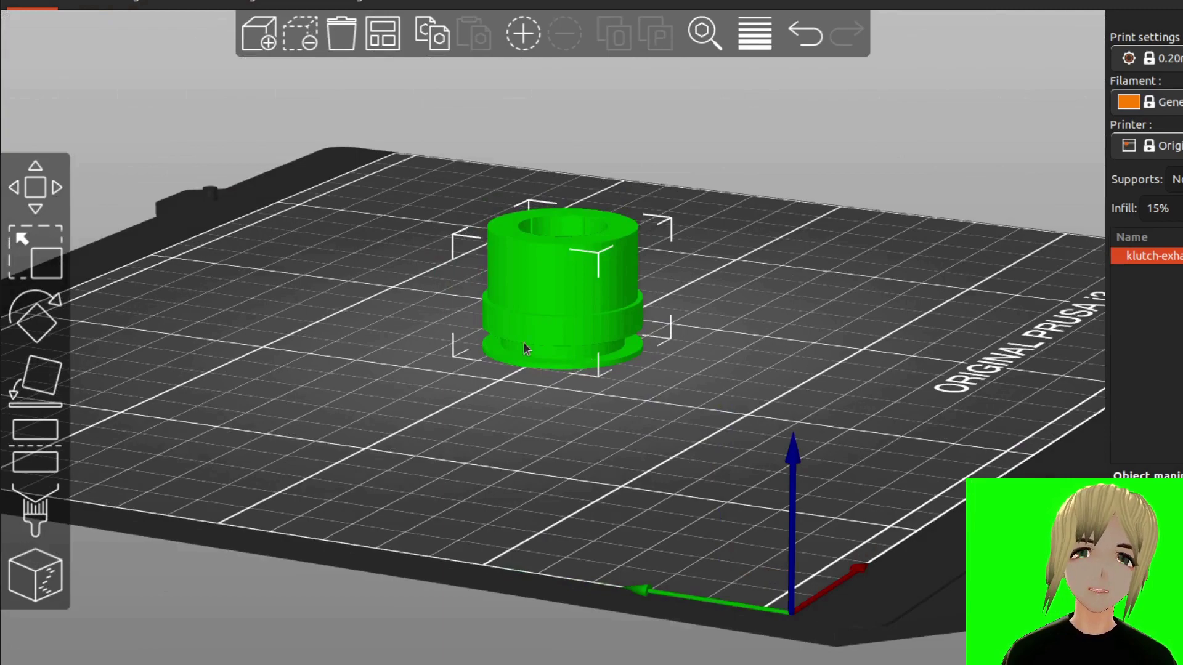
{"action": "left_click_drag", "start_coordinate": [642, 348], "coordinate": [685, 354]}
{"action": "left_click_drag", "start_coordinate": [806, 417], "coordinate": [920, 443]}
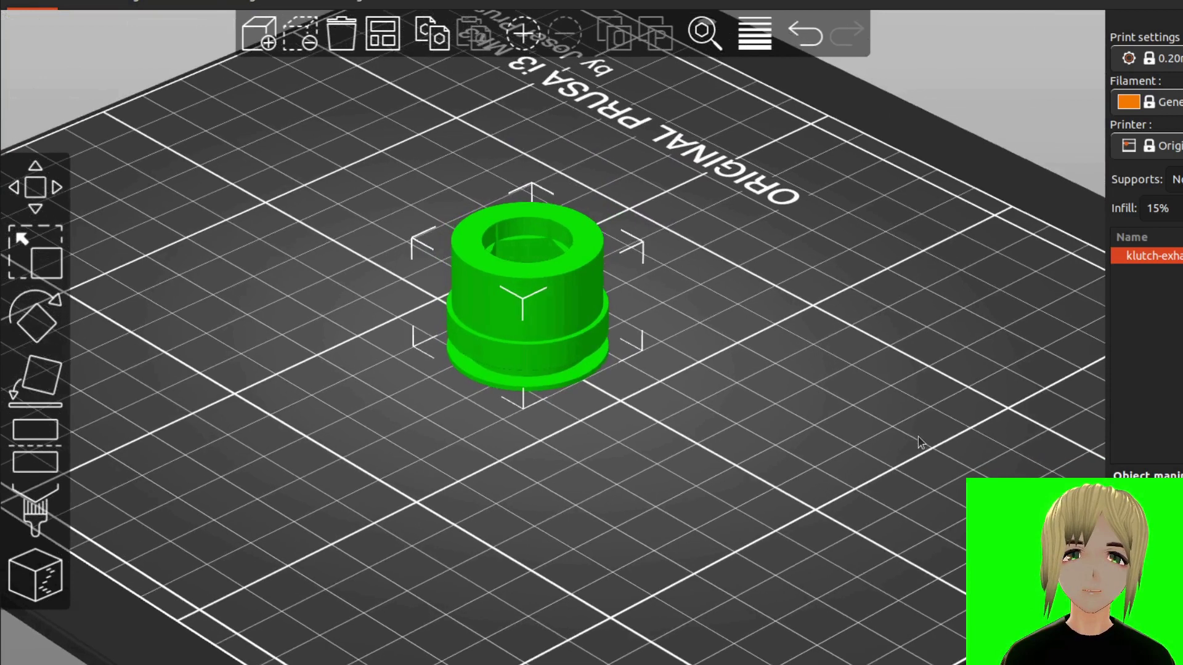
{"action": "mouse_move", "coordinate": [744, 382]}
{"action": "left_mouse_down"}
{"action": "mouse_move", "coordinate": [778, 449]}
{"action": "mouse_move", "coordinate": [738, 377]}
{"action": "left_mouse_up"}
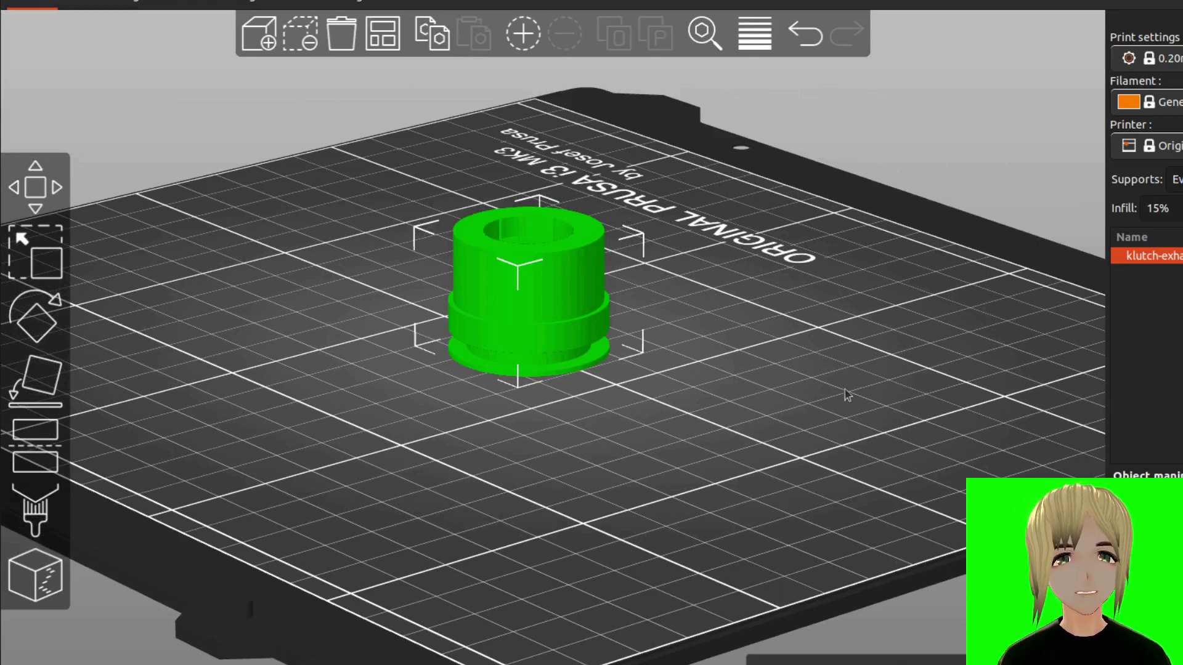
- Slice the part and cut the preview to layers 22.40 and 9.00
{"action": "key", "text": "Tab"}
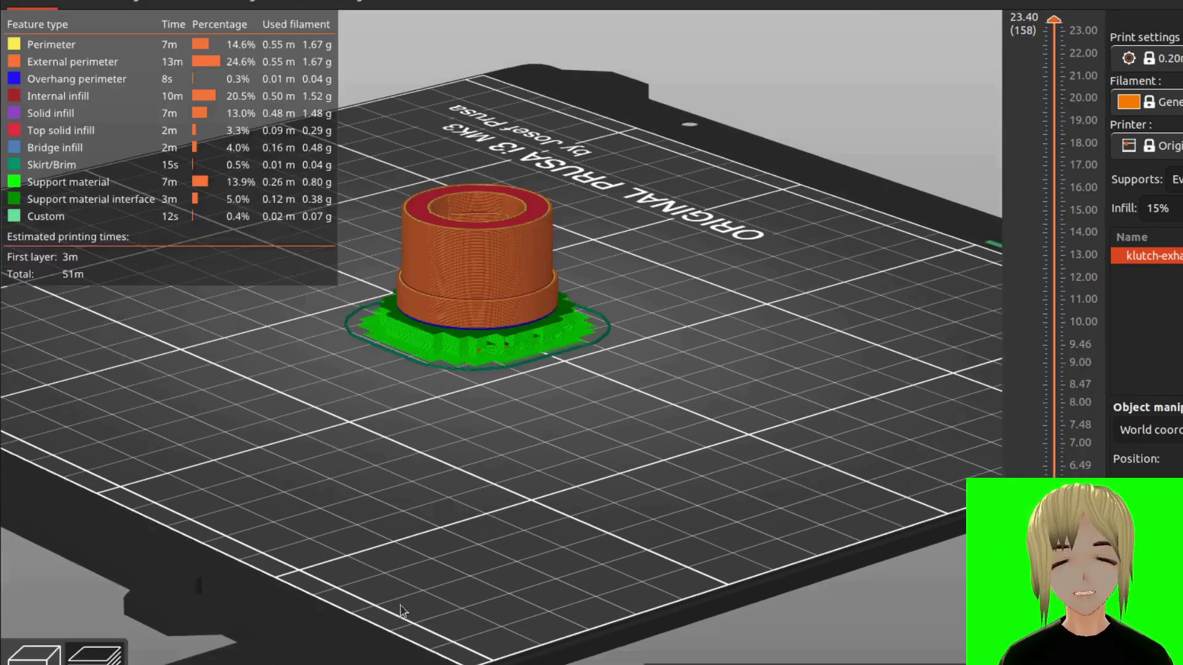
{"action": "scroll", "coordinate": [419, 505], "scroll_direction": "up", "scroll_amount": 5}
{"action": "left_click_drag", "start_coordinate": [435, 540], "coordinate": [527, 493]}
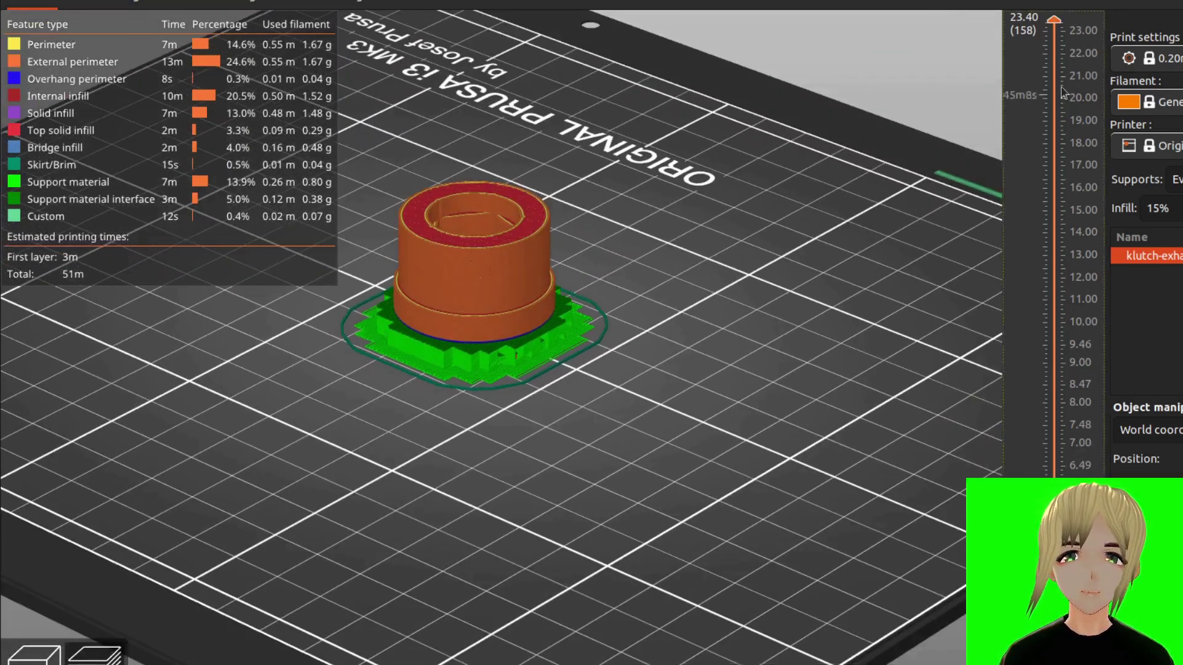
{"action": "left_click_drag", "start_coordinate": [1053, 21], "coordinate": [1027, 369]}
{"action": "left_click_drag", "start_coordinate": [625, 392], "coordinate": [641, 463]}
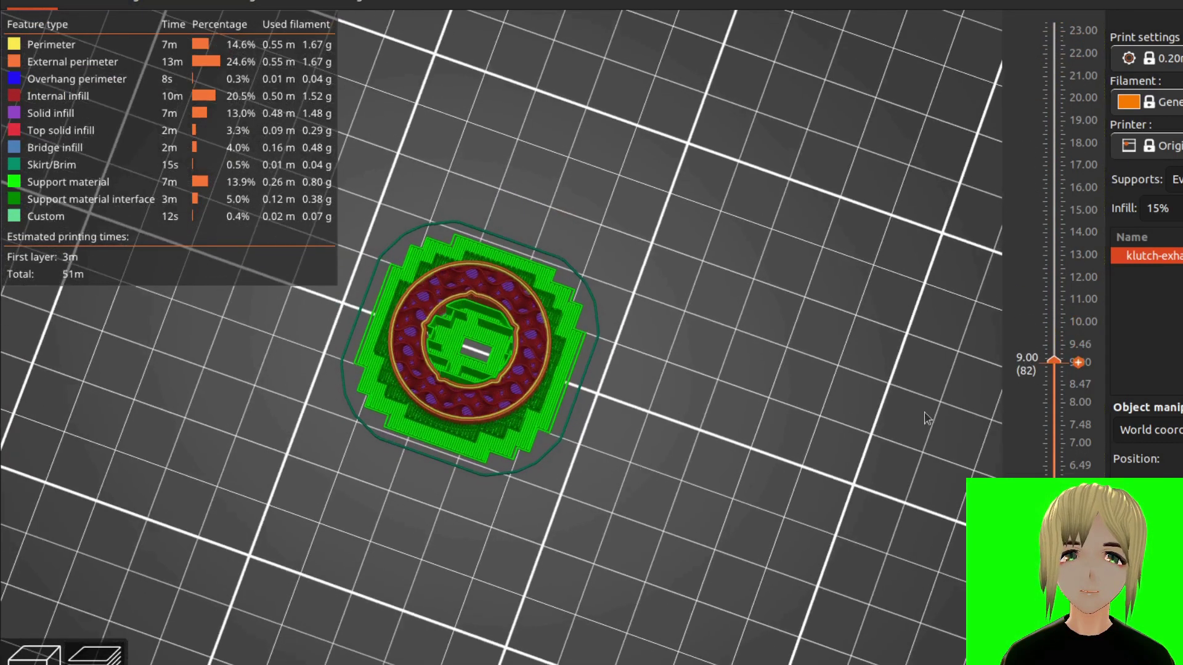
- Check the pentagon wall at layers 14.40 and 15.80 from above, then collapse the sidebar
{"action": "left_click_drag", "start_coordinate": [1054, 361], "coordinate": [1039, 161]}
{"action": "scroll", "coordinate": [502, 354], "scroll_direction": "up", "scroll_amount": 5}
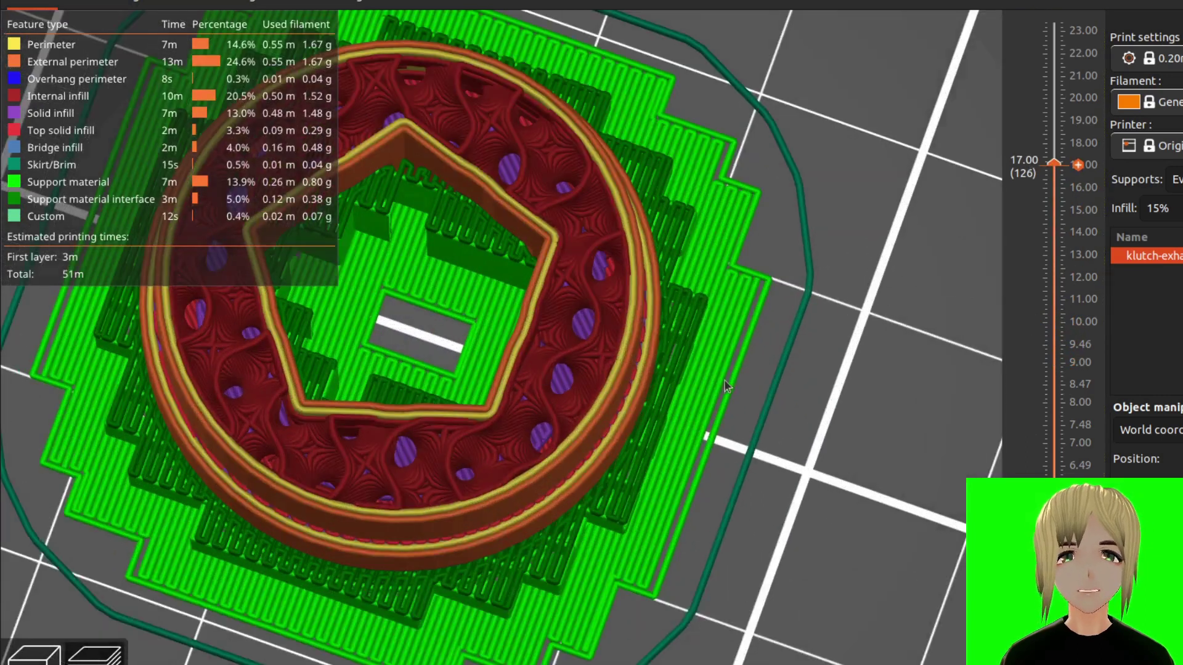
{"action": "left_click_drag", "start_coordinate": [725, 385], "coordinate": [941, 329]}
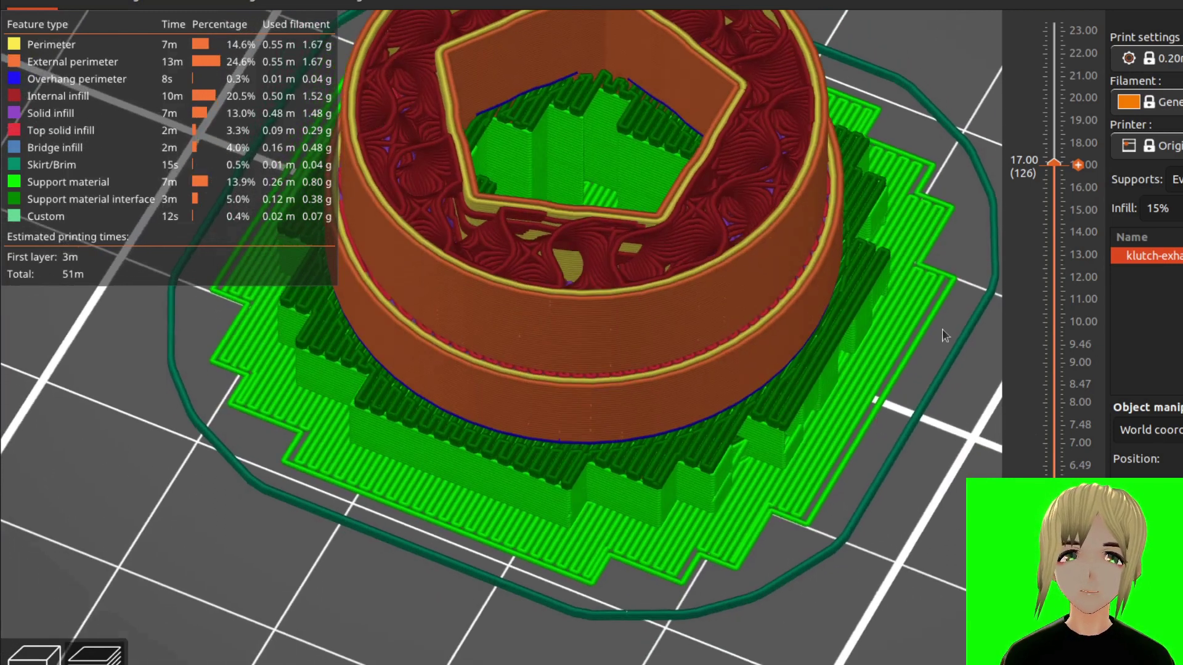
{"action": "left_click_drag", "start_coordinate": [1052, 167], "coordinate": [1031, 567]}
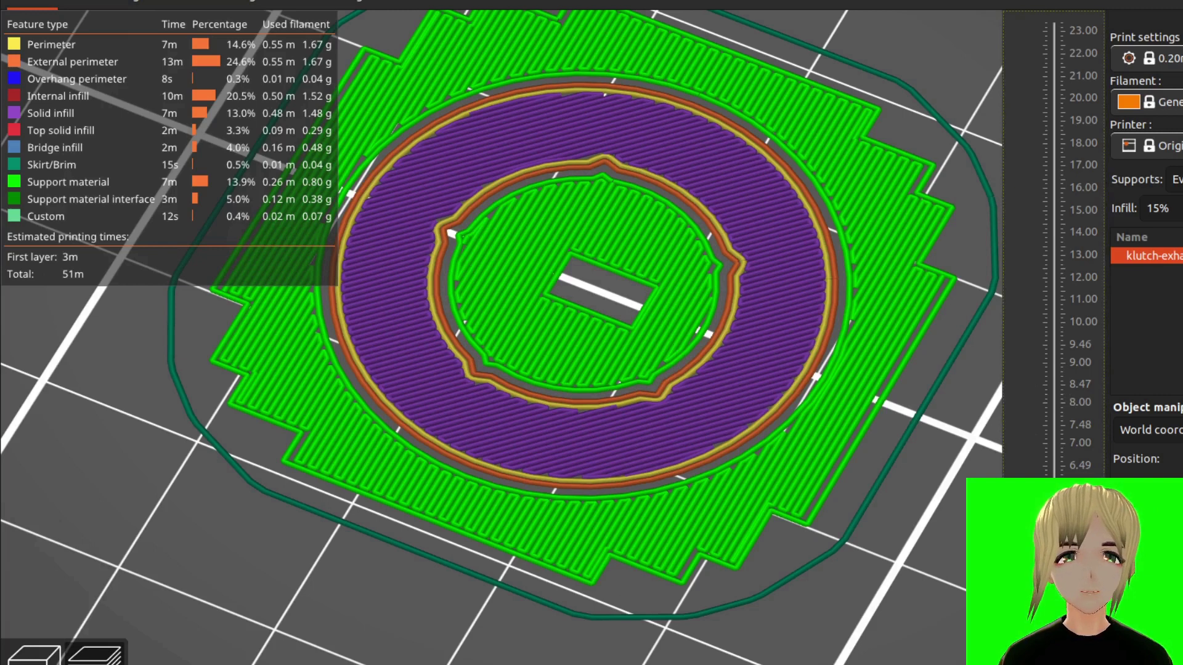
{"action": "key", "text": "Up"}
{"action": "key", "text": "Up"}
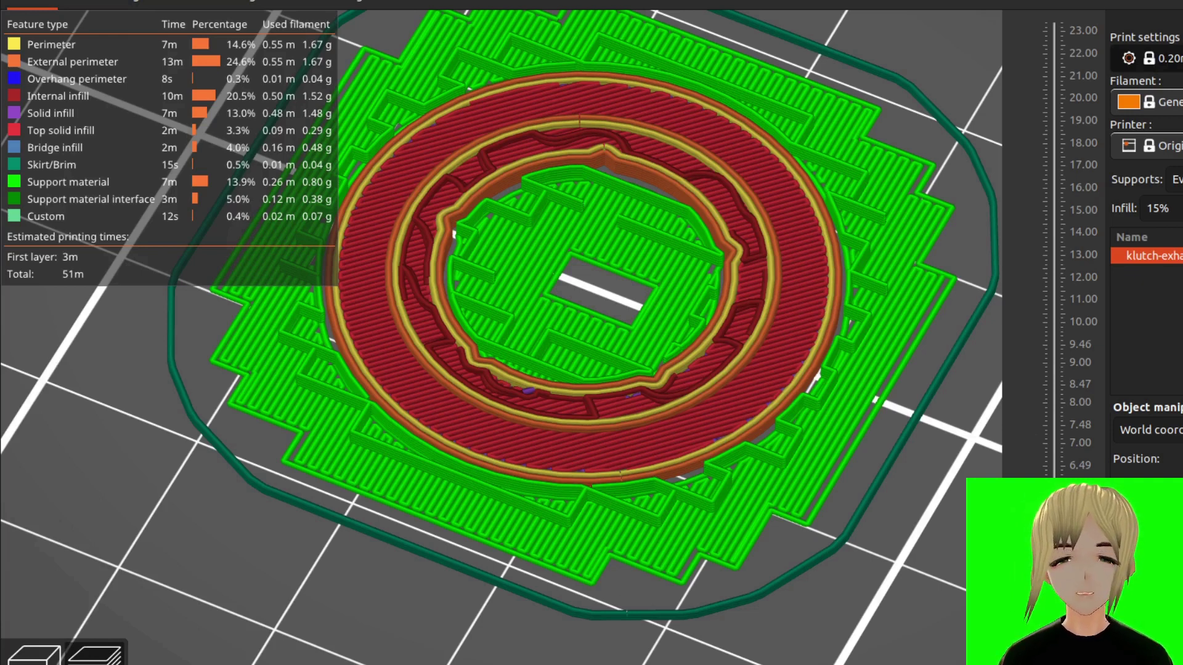
{"action": "key", "text": "shift+Tab"}
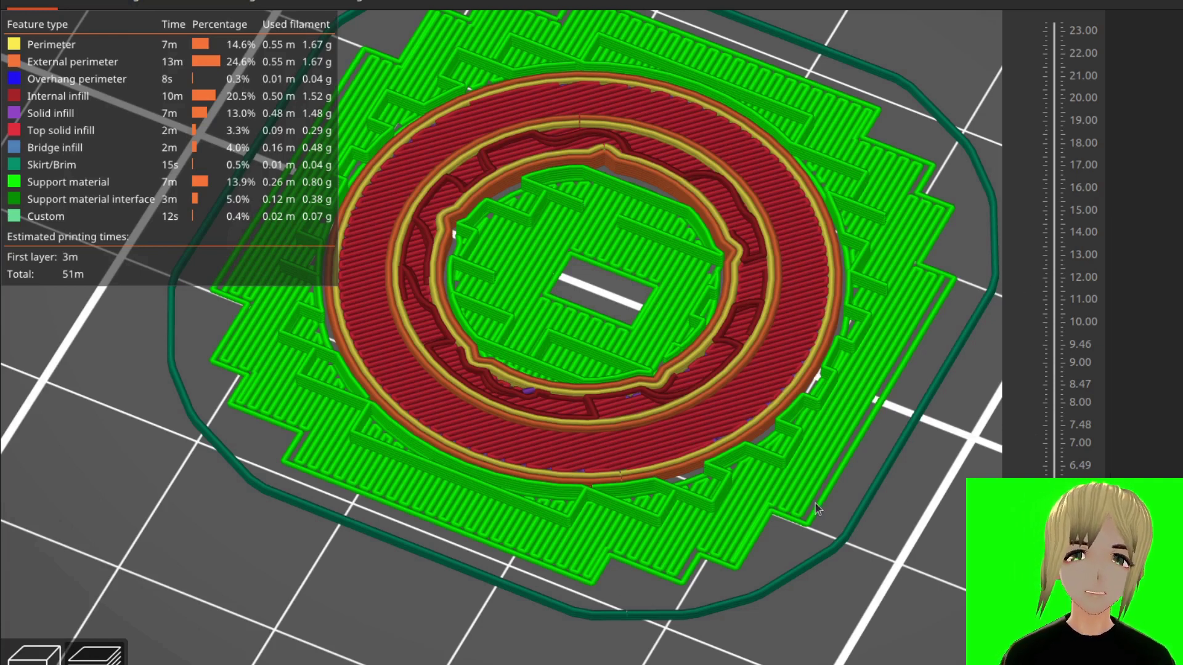
- Restore the sidebar and re-slice the part with the 0.15mm profile and no supports
{"action": "key", "text": "shift+Tab"}
{"action": "key", "text": "Tab"}
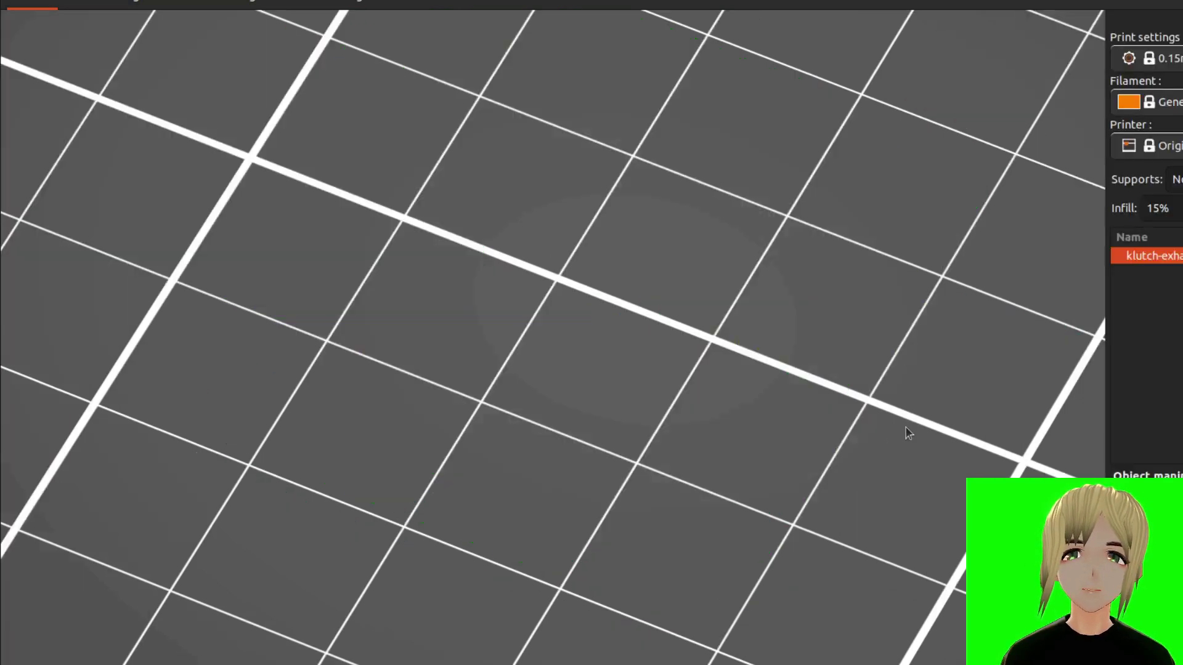
{"action": "scroll", "coordinate": [894, 345], "scroll_direction": "down", "scroll_amount": 10}
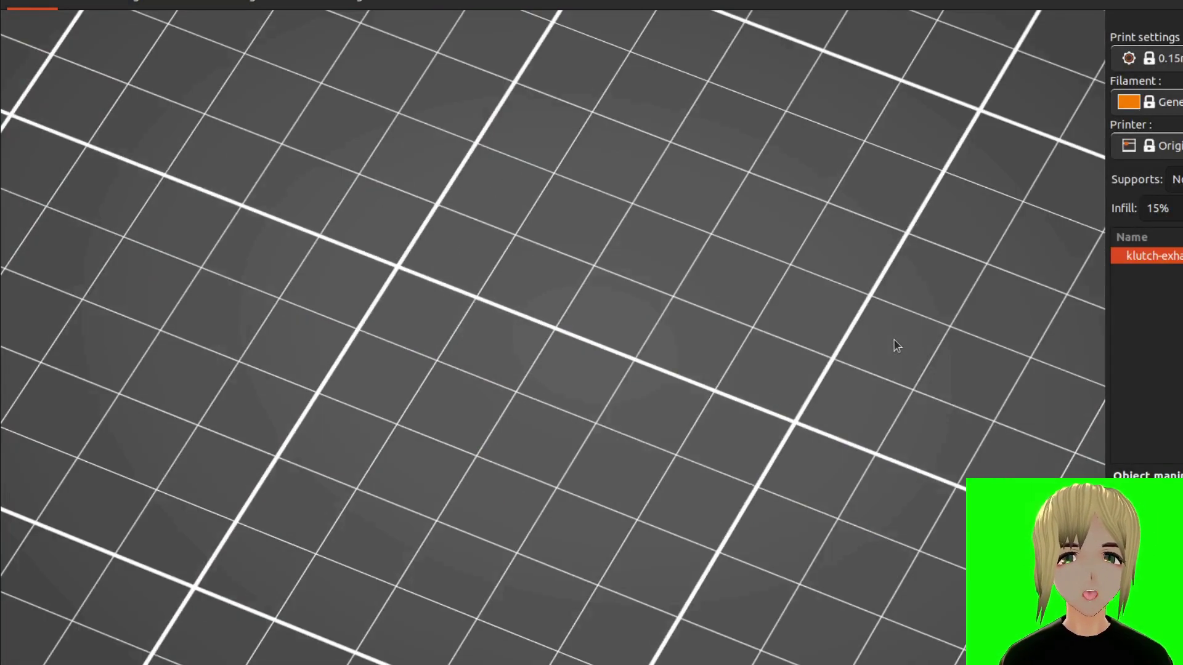
{"action": "key", "text": "Tab"}
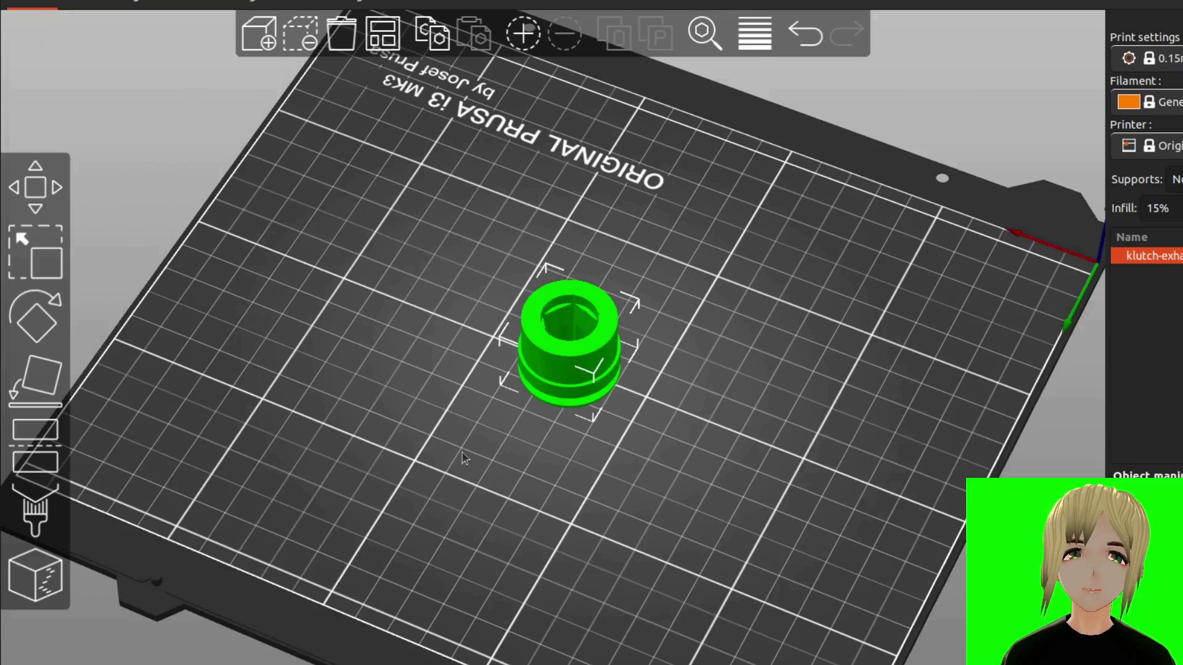
{"action": "key", "text": "Tab"}
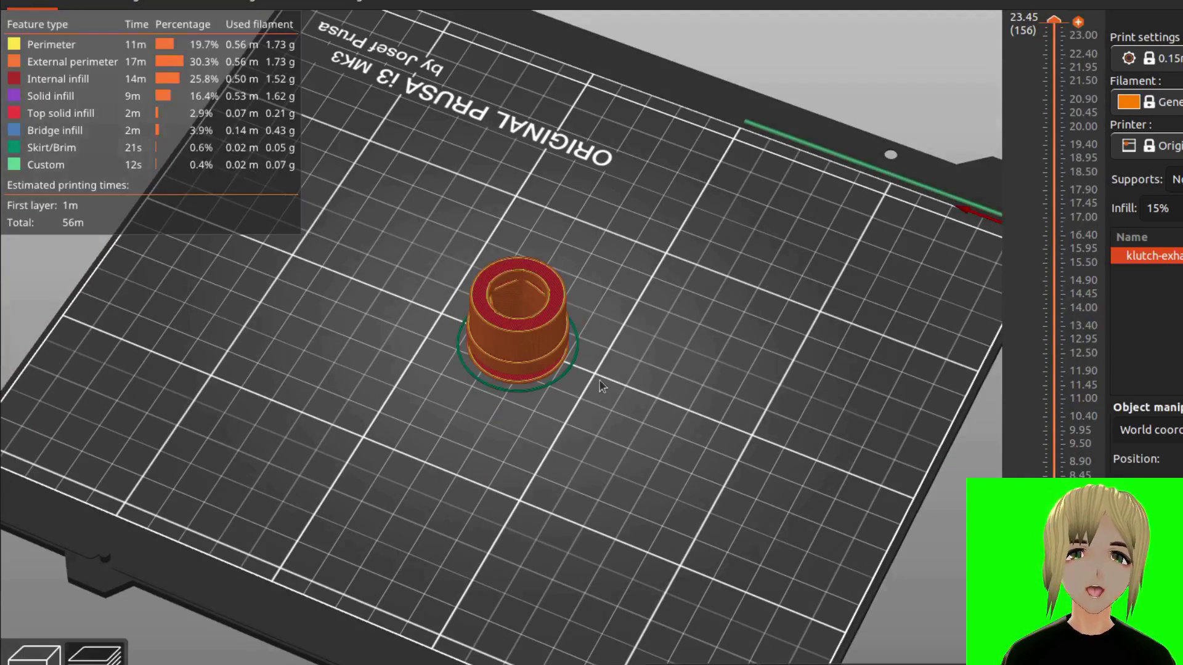
{"action": "scroll", "coordinate": [607, 388], "scroll_direction": "up", "scroll_amount": 5}
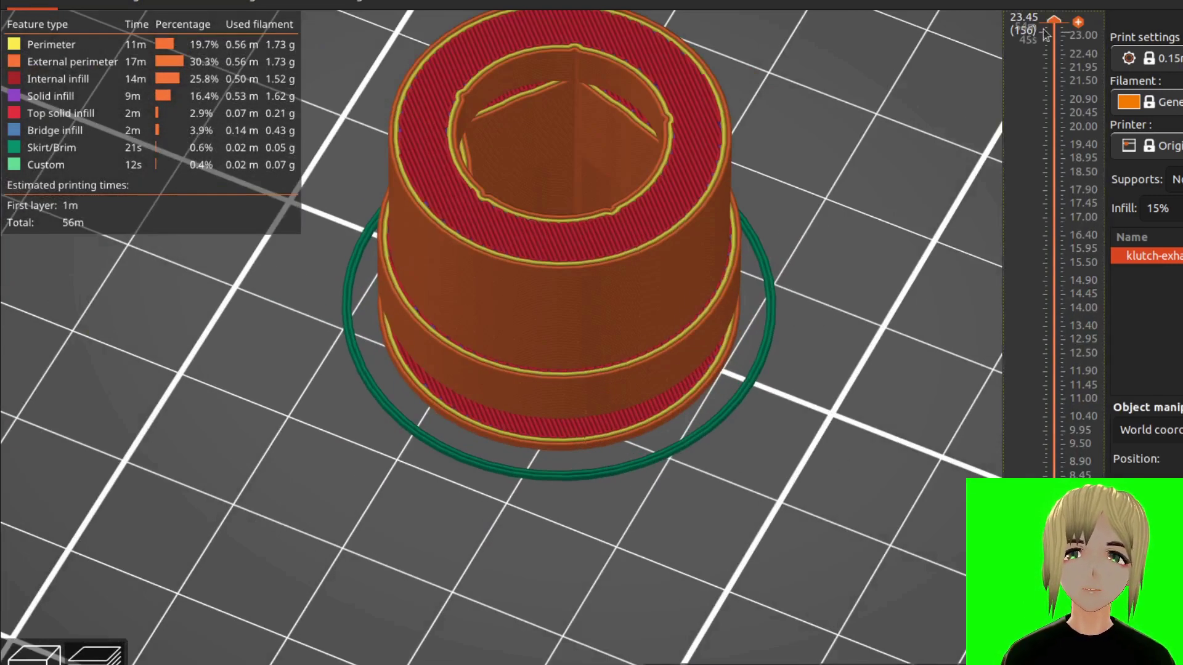
- Inspect the new slice at layers 12.95, 18.80 and 12.05 from several angles
{"action": "left_click_drag", "start_coordinate": [1056, 24], "coordinate": [902, 338]}
{"action": "scroll", "coordinate": [658, 280], "scroll_direction": "up", "scroll_amount": 3}
{"action": "scroll", "coordinate": [766, 295], "scroll_direction": "down", "scroll_amount": 4}
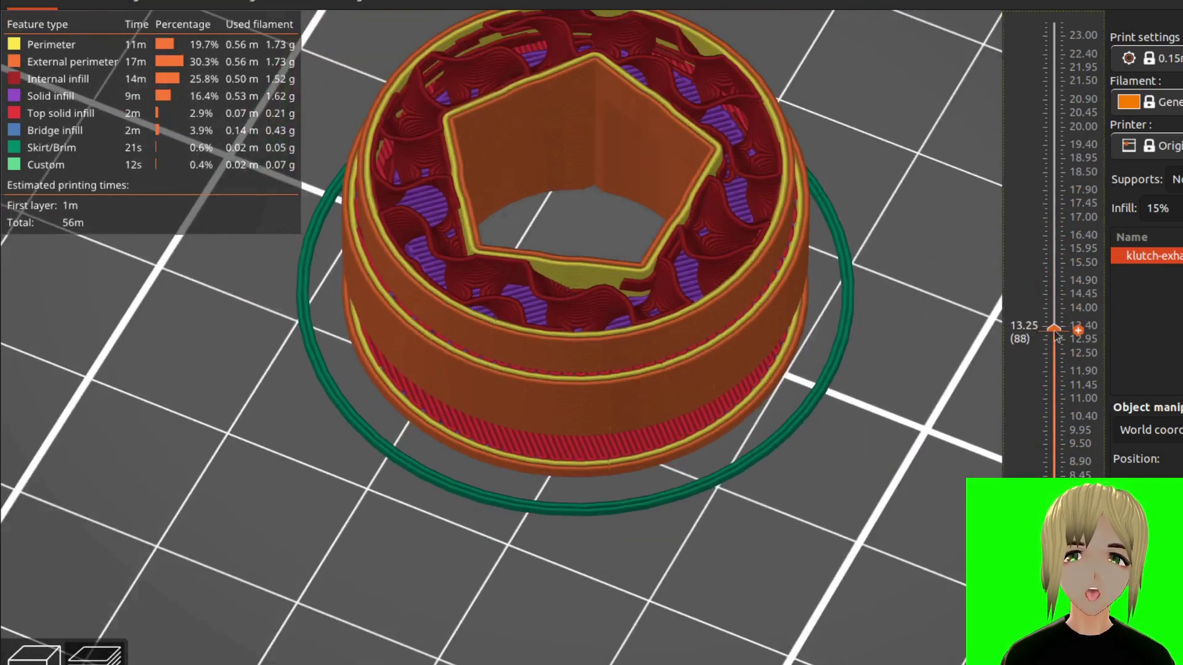
{"action": "left_click_drag", "start_coordinate": [1046, 329], "coordinate": [1047, 161]}
{"action": "scroll", "coordinate": [966, 176], "scroll_direction": "down", "scroll_amount": 3}
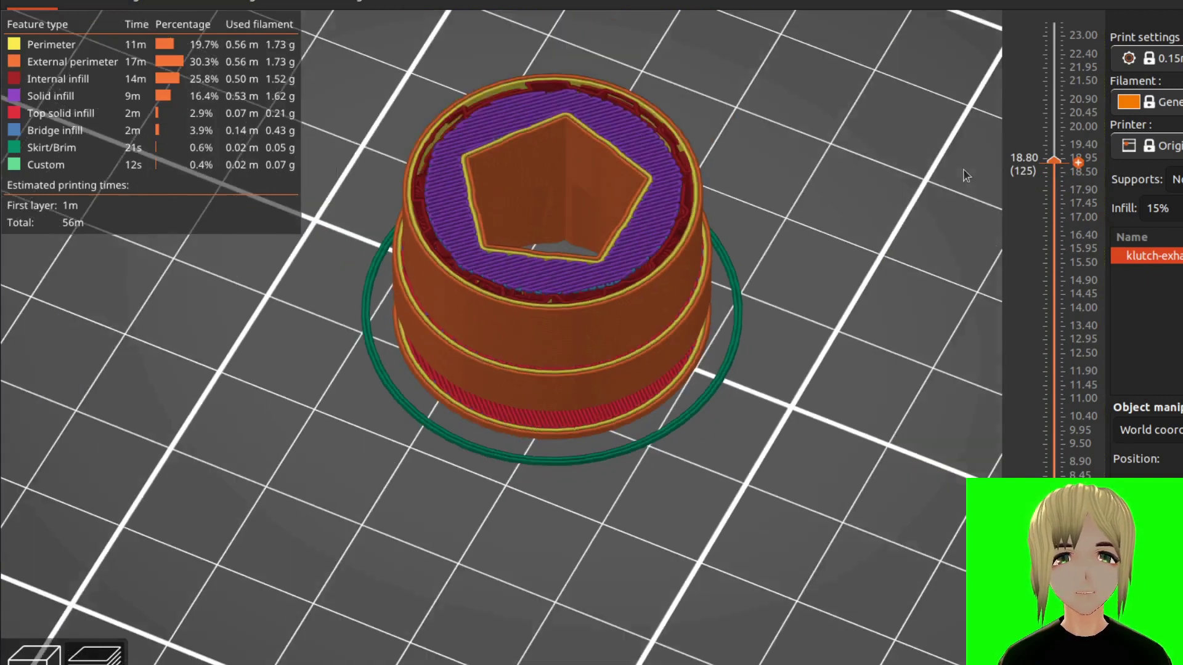
{"action": "left_click_drag", "start_coordinate": [745, 208], "coordinate": [795, 289]}
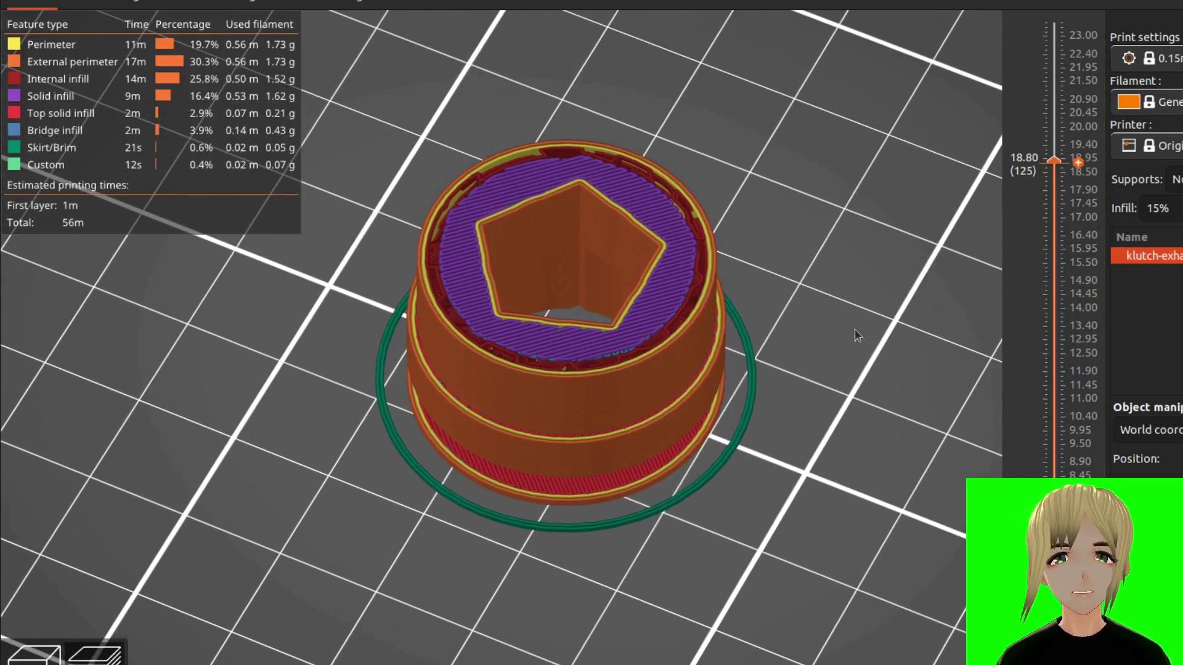
{"action": "left_click_drag", "start_coordinate": [878, 390], "coordinate": [843, 345]}
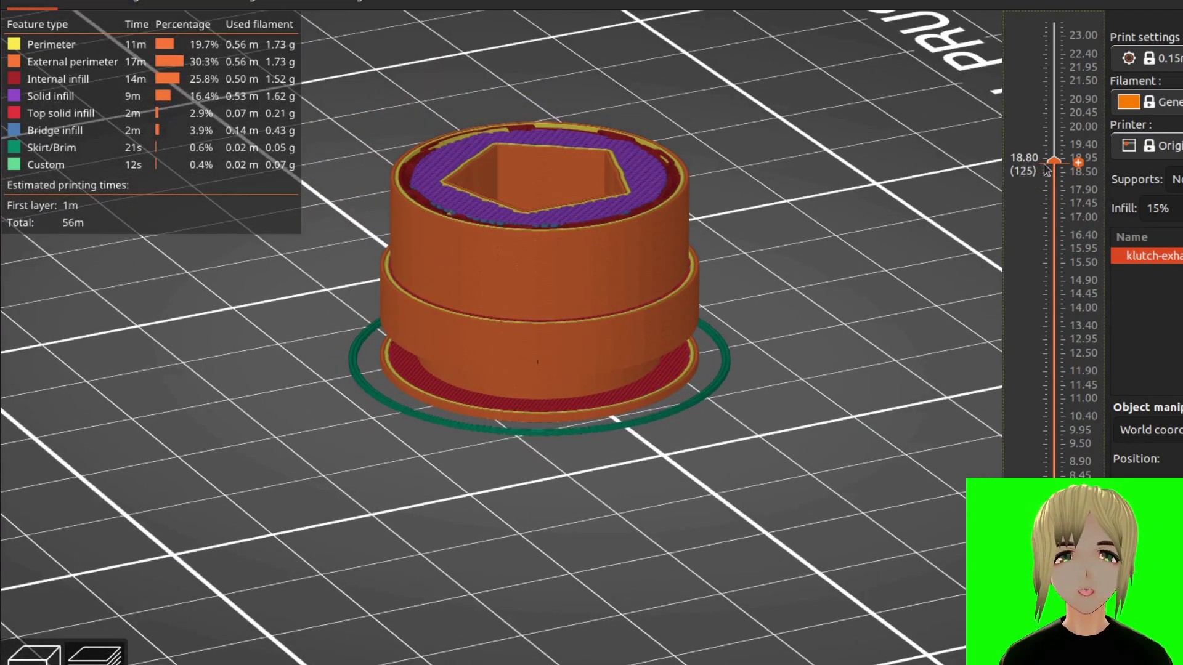
{"action": "left_click_drag", "start_coordinate": [1054, 161], "coordinate": [1054, 20]}
{"action": "left_click_drag", "start_coordinate": [777, 266], "coordinate": [854, 325]}
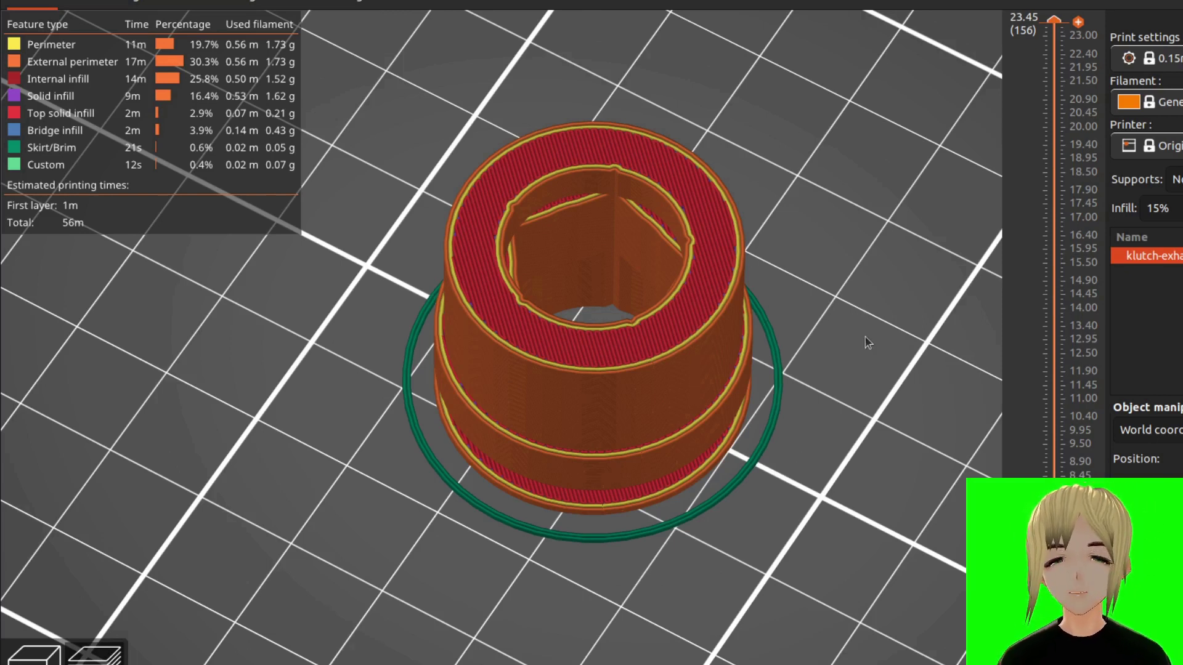
{"action": "left_click_drag", "start_coordinate": [867, 337], "coordinate": [853, 283]}
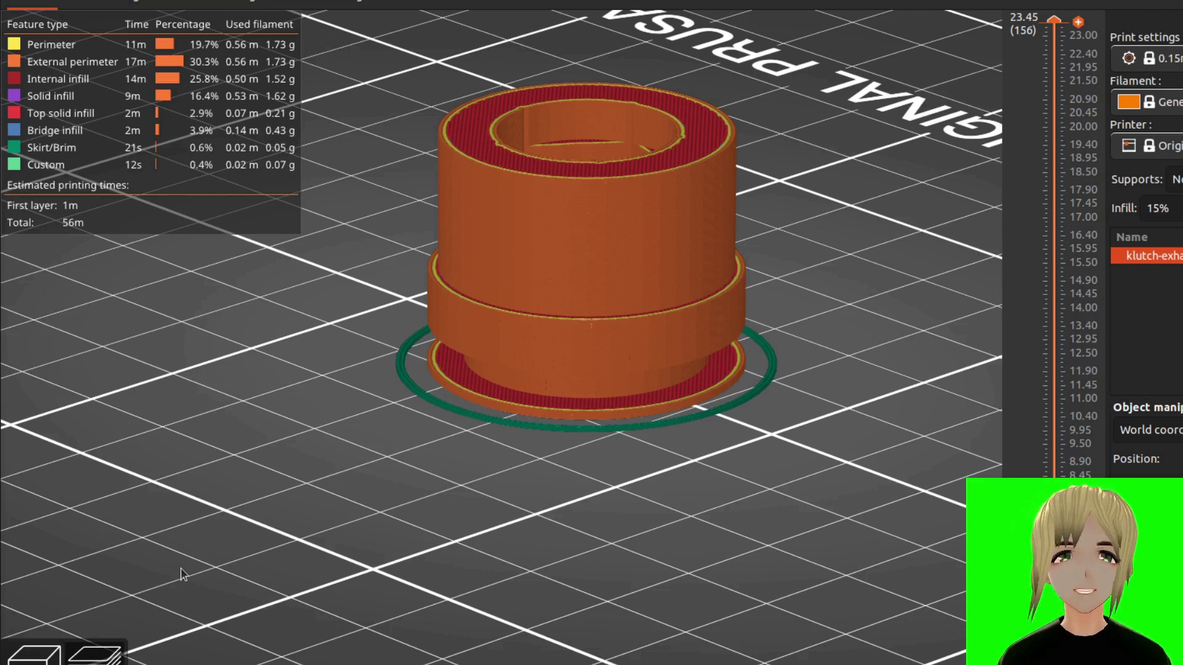
{"action": "scroll", "coordinate": [806, 482], "scroll_direction": "down", "scroll_amount": 4}
{"action": "scroll", "coordinate": [638, 470], "scroll_direction": "up", "scroll_amount": 2}
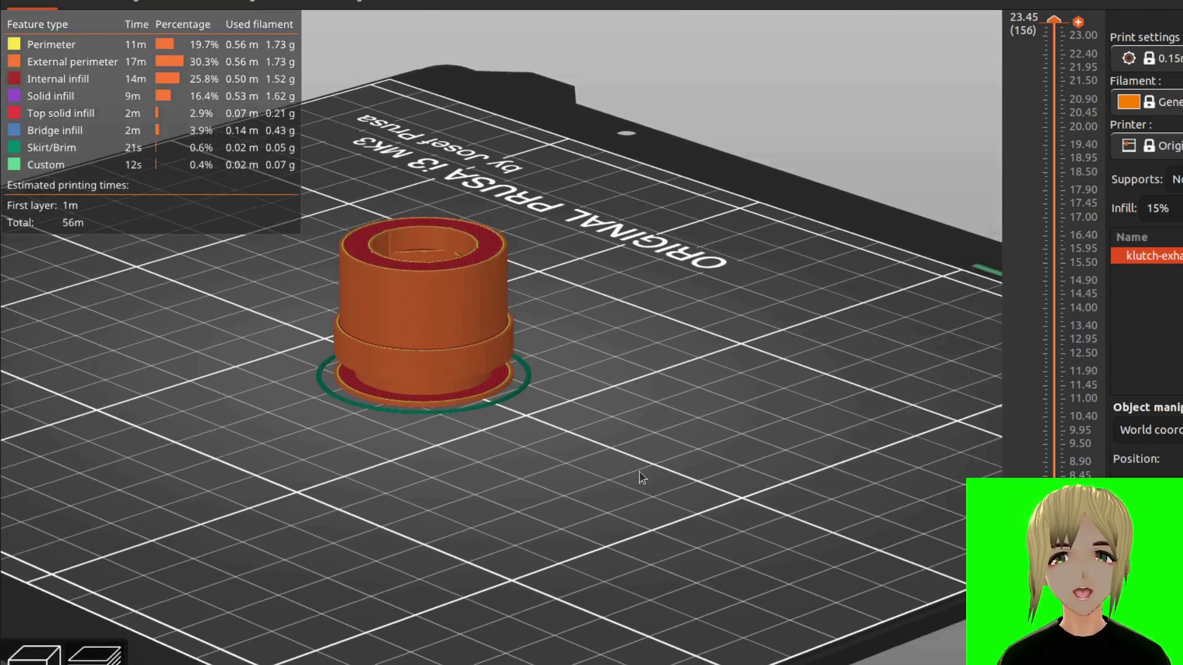
{"action": "middle_click_drag", "start_coordinate": [638, 471], "coordinate": [794, 459]}
{"action": "scroll", "coordinate": [794, 459], "scroll_direction": "down", "scroll_amount": 2}
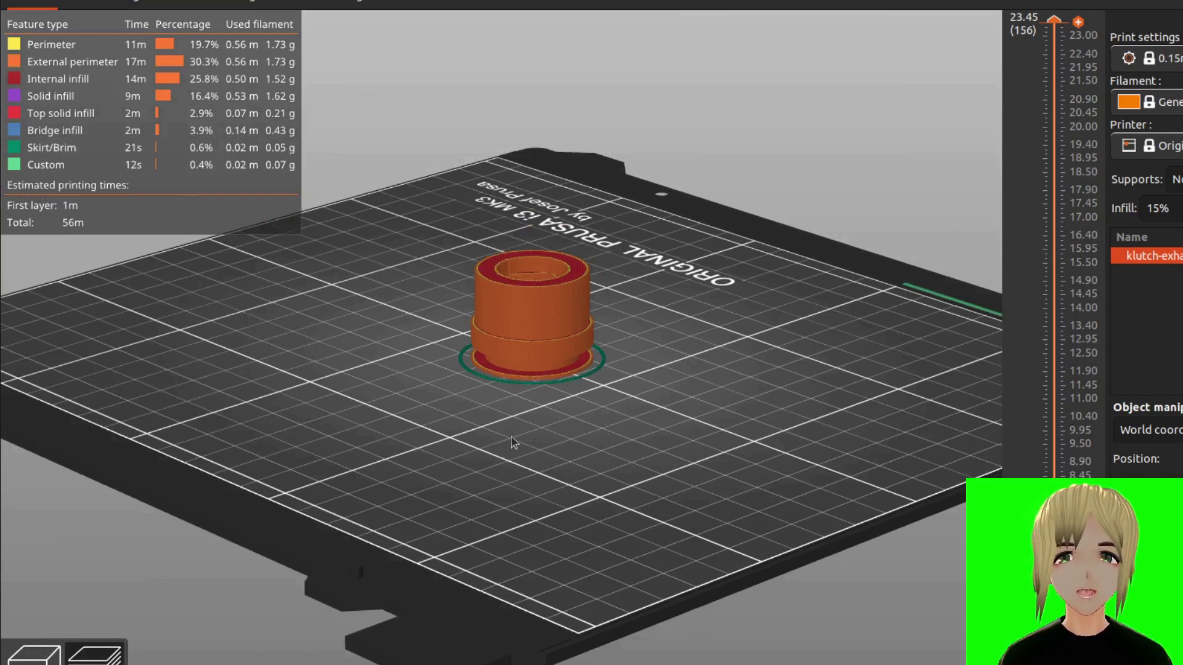
{"action": "middle_click_drag", "start_coordinate": [507, 434], "coordinate": [586, 443]}
{"action": "left_click_drag", "start_coordinate": [871, 447], "coordinate": [757, 328]}
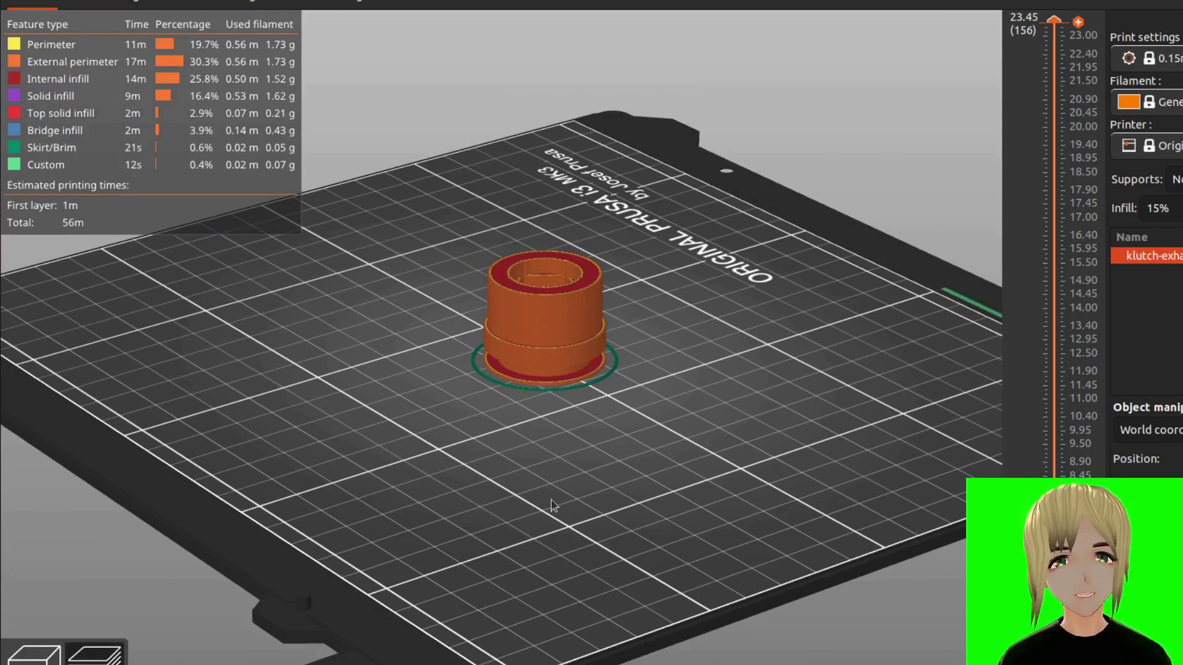
{"action": "left_click_drag", "start_coordinate": [551, 509], "coordinate": [727, 517]}
{"action": "scroll", "coordinate": [733, 521], "scroll_direction": "up", "scroll_amount": 5}
{"action": "scroll", "coordinate": [728, 535], "scroll_direction": "up", "scroll_amount": 3}
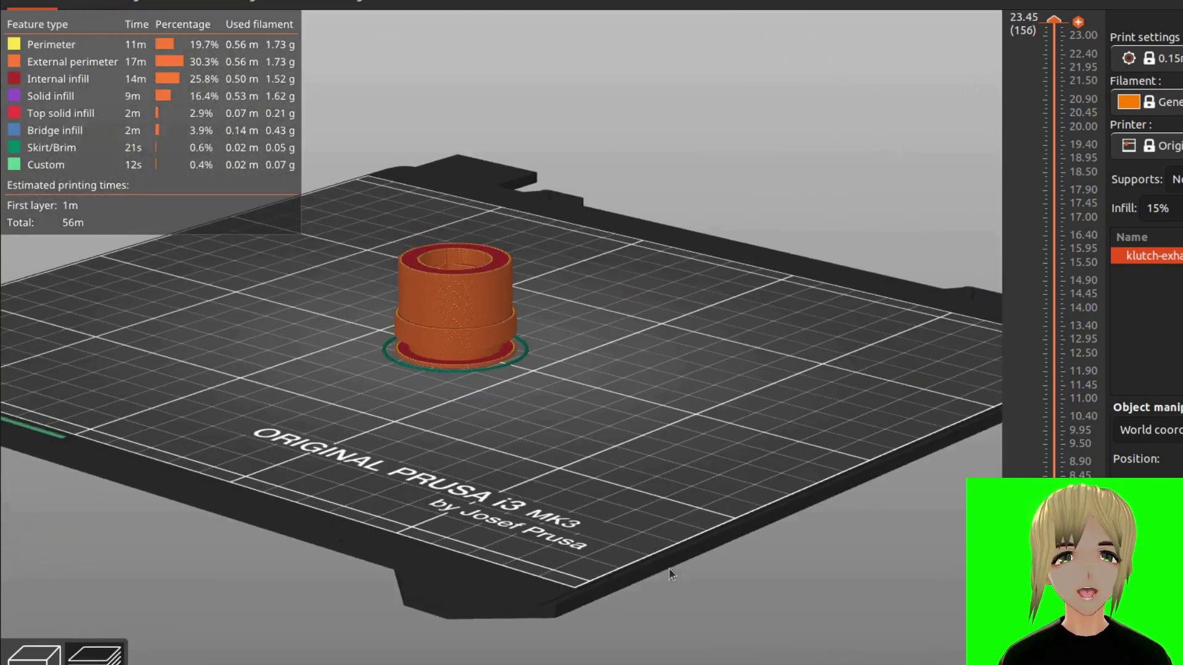
{"action": "left_click_drag", "start_coordinate": [638, 506], "coordinate": [704, 499]}
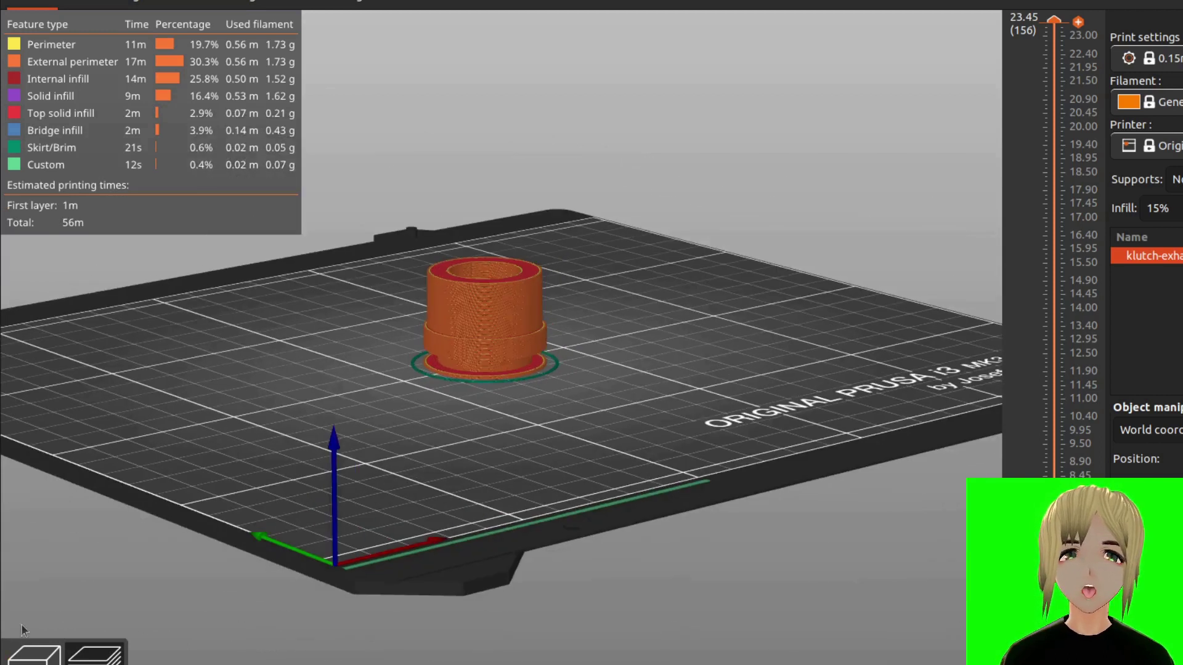